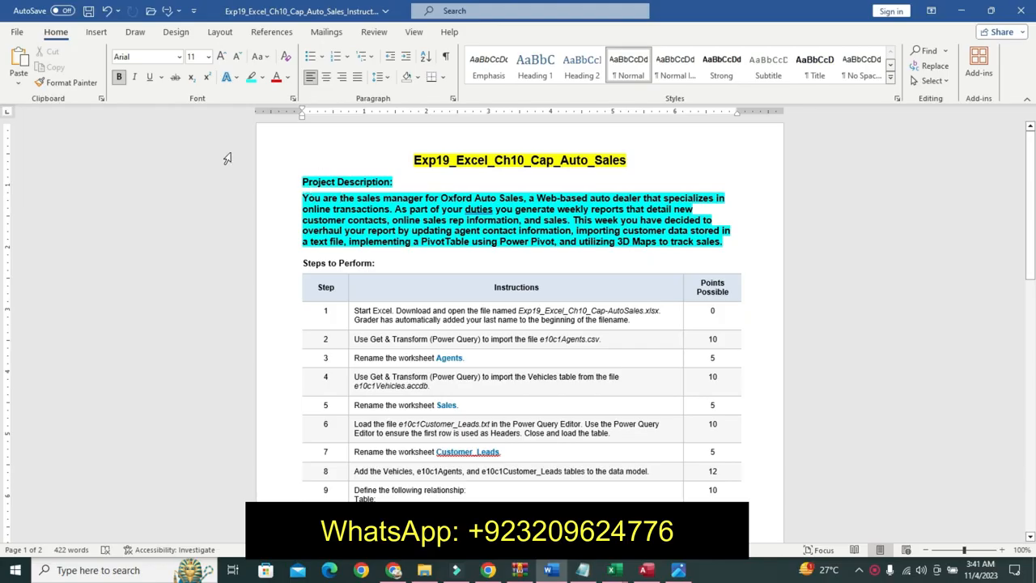
- Examine the customer leads text file and the e10c1Agents data before switching to the AutoSales workbook
{"action": "left_click_drag", "start_coordinate": [304, 197], "coordinate": [353, 255]}
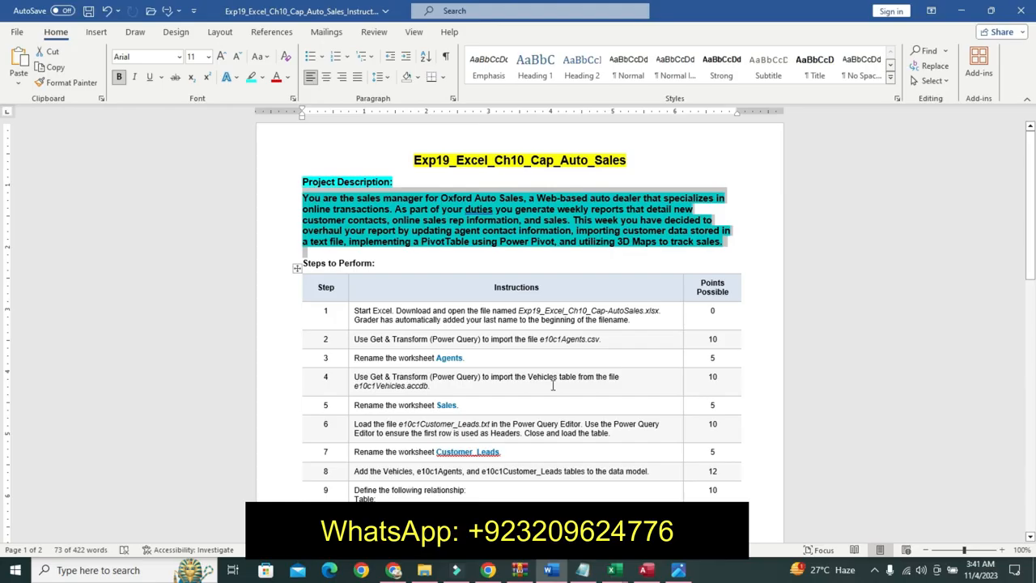
{"action": "mouse_move", "coordinate": [611, 573]}
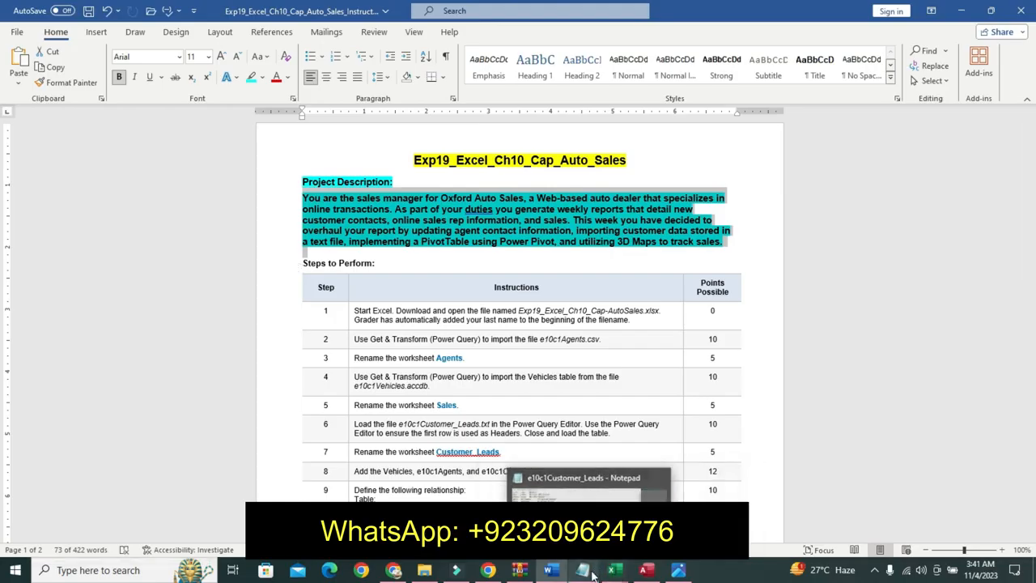
{"action": "left_click", "coordinate": [592, 572]}
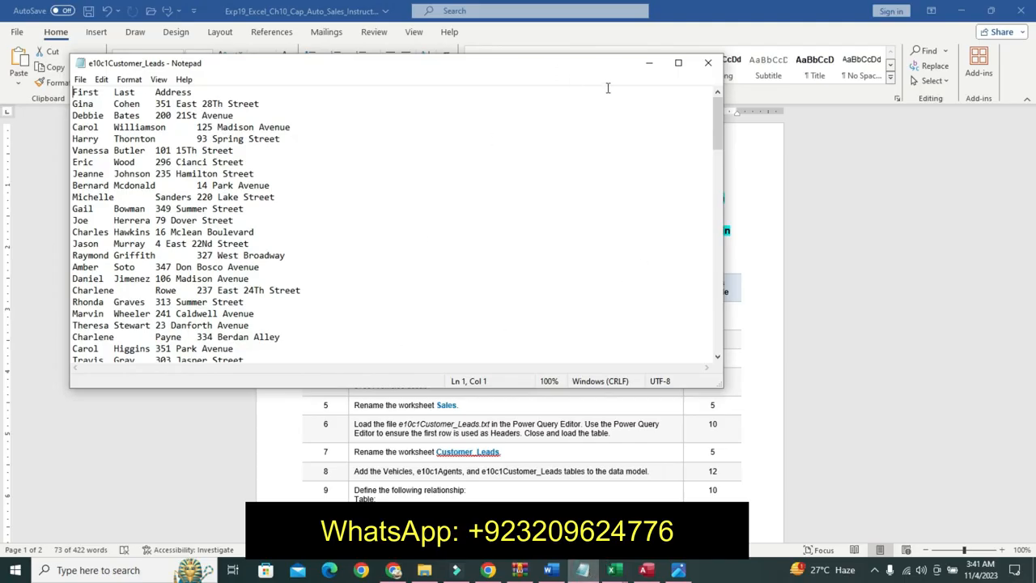
{"action": "left_click", "coordinate": [648, 70]}
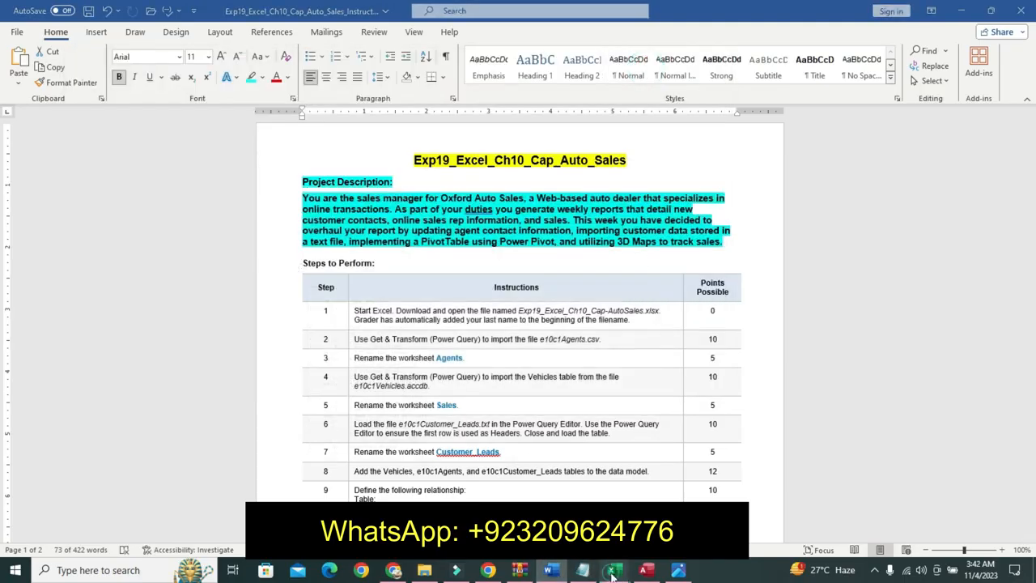
{"action": "mouse_move", "coordinate": [614, 569]}
{"action": "left_click", "coordinate": [544, 487]}
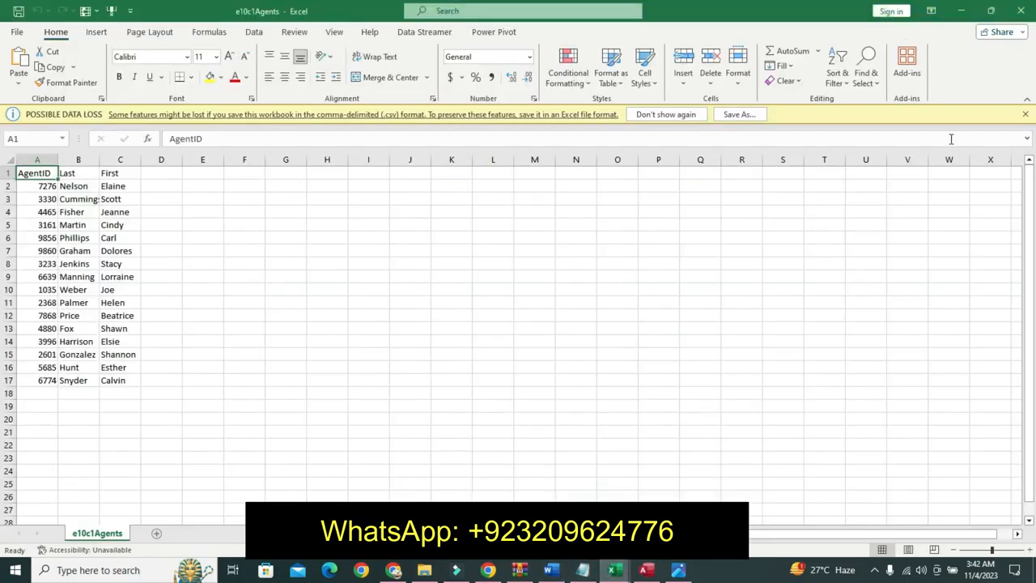
{"action": "left_click", "coordinate": [1025, 118]}
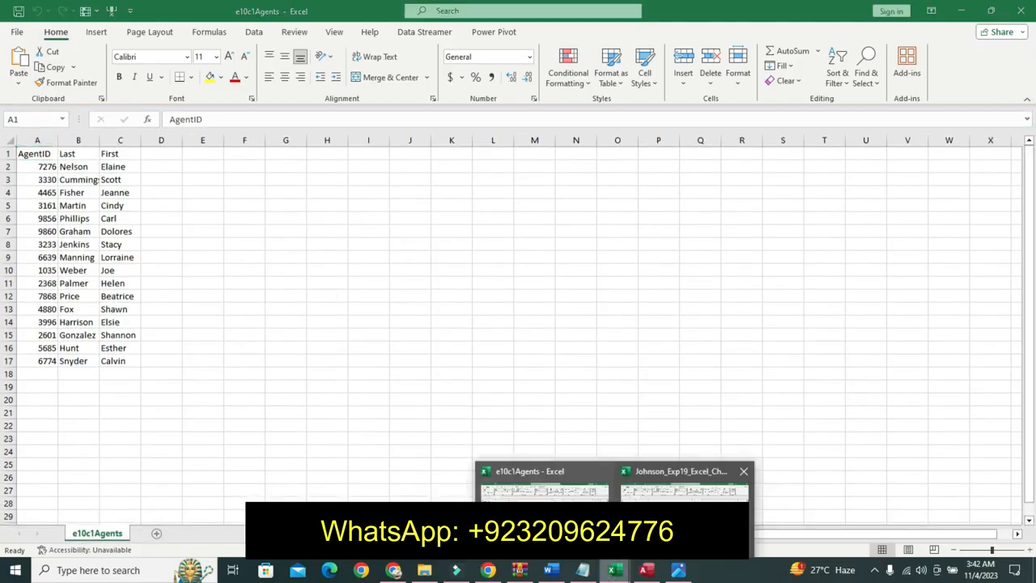
{"action": "left_click", "coordinate": [555, 270]}
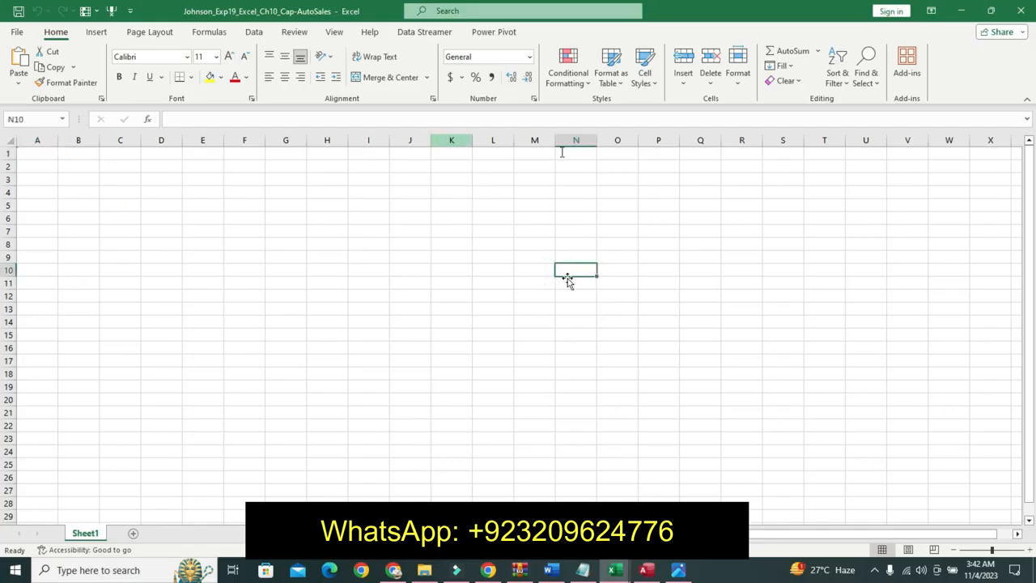
- Enable content in the vehicles database, open the Vehicles table, and view the final PivotChart reference image
{"action": "left_click", "coordinate": [645, 570]}
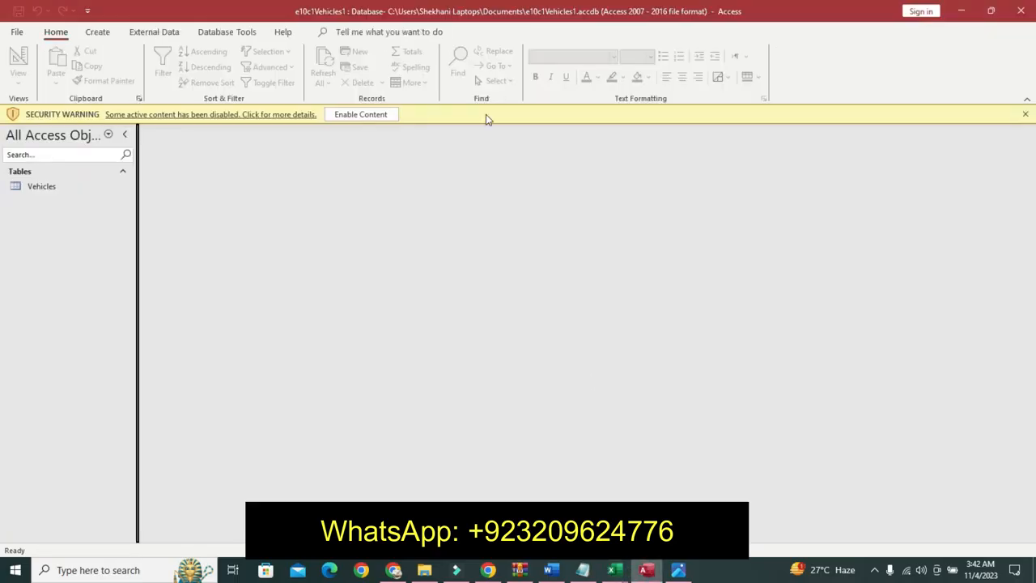
{"action": "left_click", "coordinate": [374, 112]}
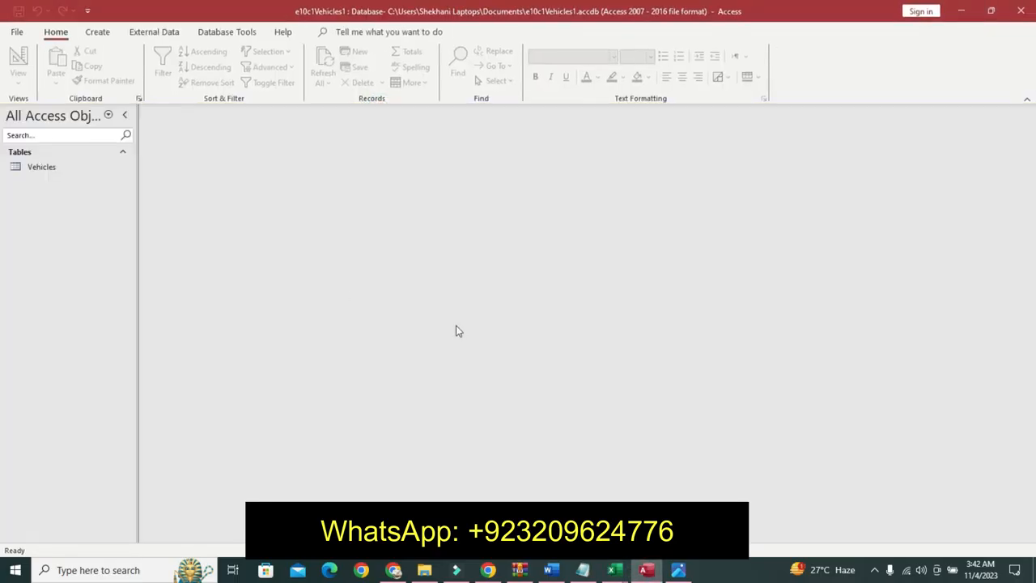
{"action": "left_click", "coordinate": [49, 167]}
{"action": "double_click", "coordinate": [50, 167]}
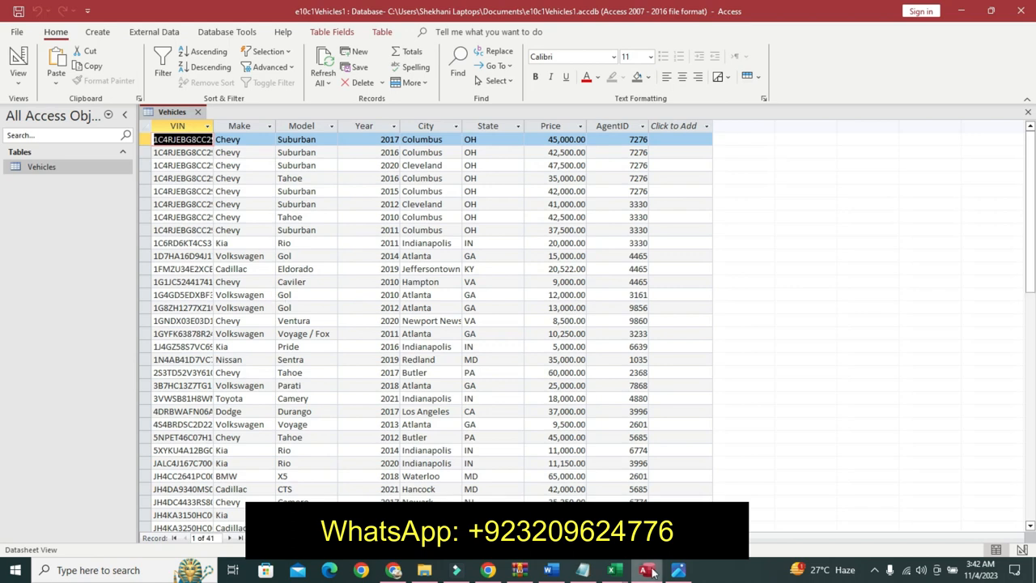
{"action": "left_click", "coordinate": [679, 570]}
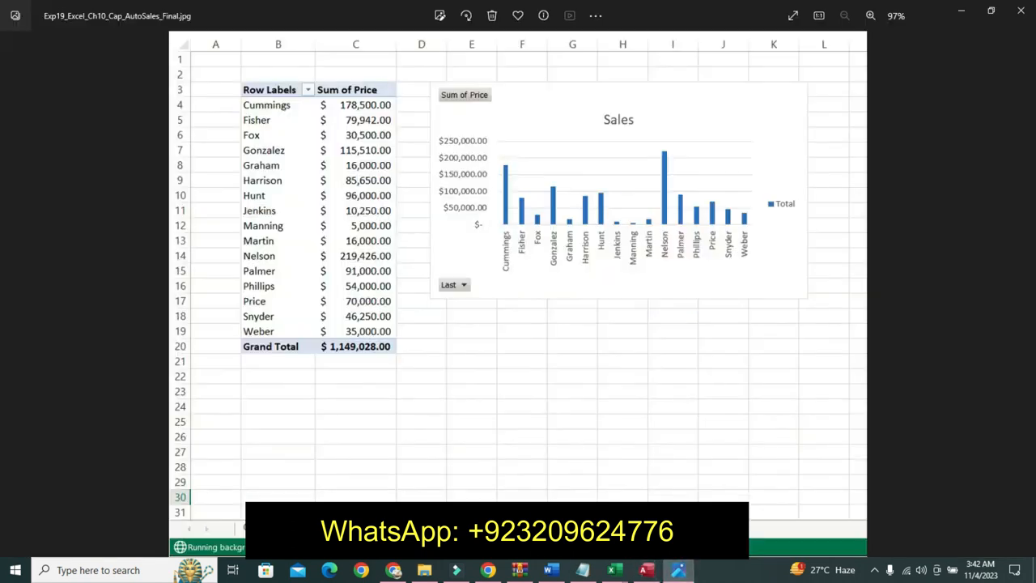
{"action": "left_click", "coordinate": [549, 570]}
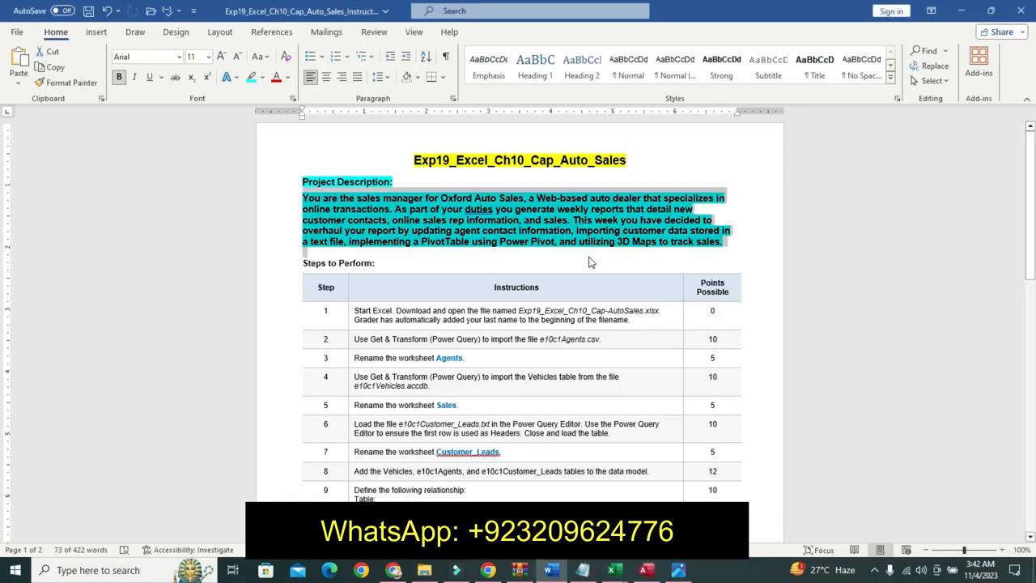
- Undo the highlighting on the instructions' title and project description
{"action": "key", "text": "ctrl+z"}
{"action": "key", "text": "ctrl+z"}
{"action": "key", "text": "ctrl+z"}
{"action": "key", "text": "ctrl+z"}
{"action": "key", "text": "ctrl+z"}
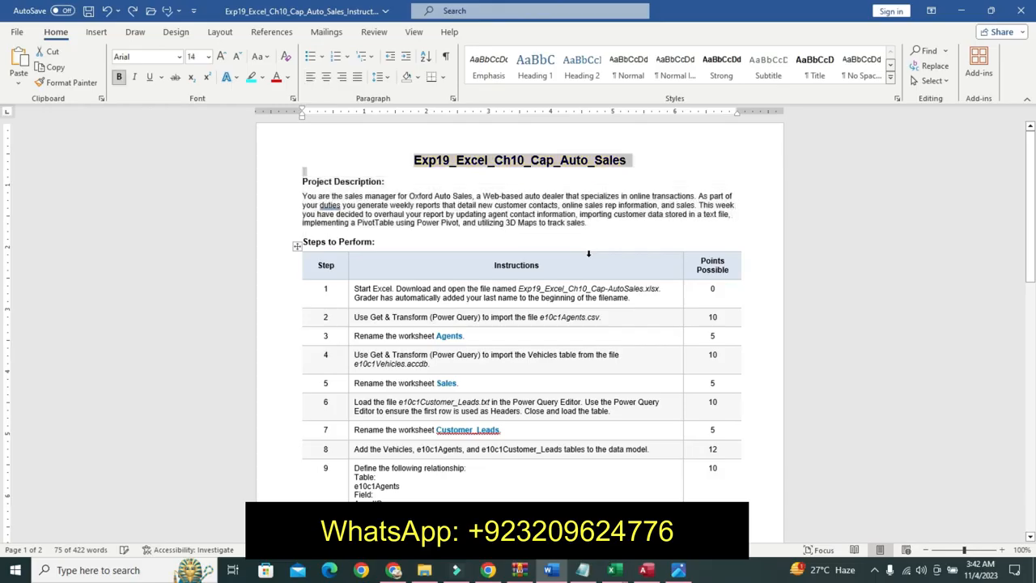
- Highlight step 1's instruction in cyan and make its file name 11 pt bold
{"action": "left_click", "coordinate": [351, 292]}
{"action": "left_click", "coordinate": [405, 327]}
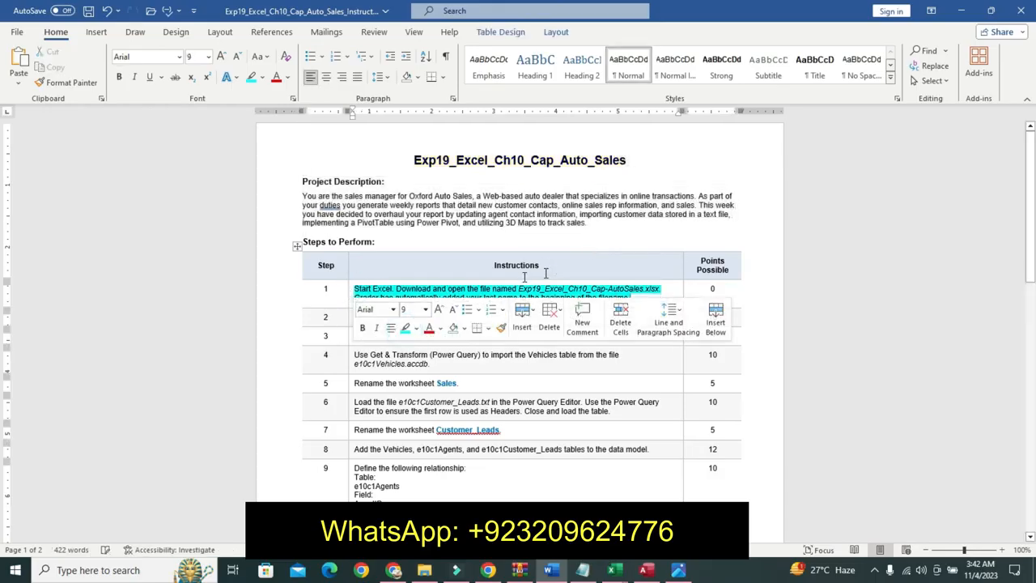
{"action": "left_click_drag", "start_coordinate": [520, 290], "coordinate": [654, 284]}
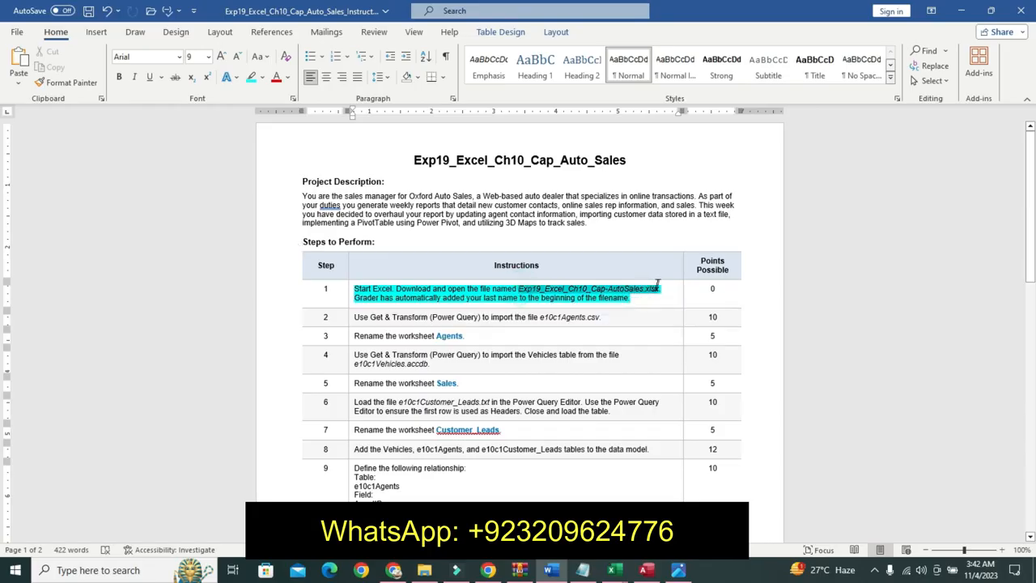
{"action": "left_click", "coordinate": [728, 303]}
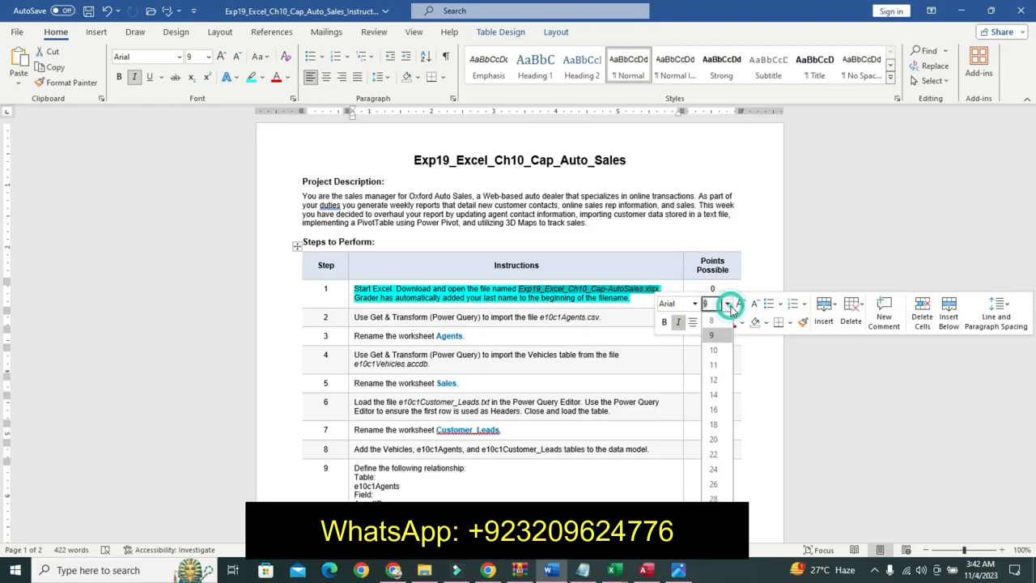
{"action": "left_click", "coordinate": [716, 365]}
{"action": "left_click", "coordinate": [664, 322]}
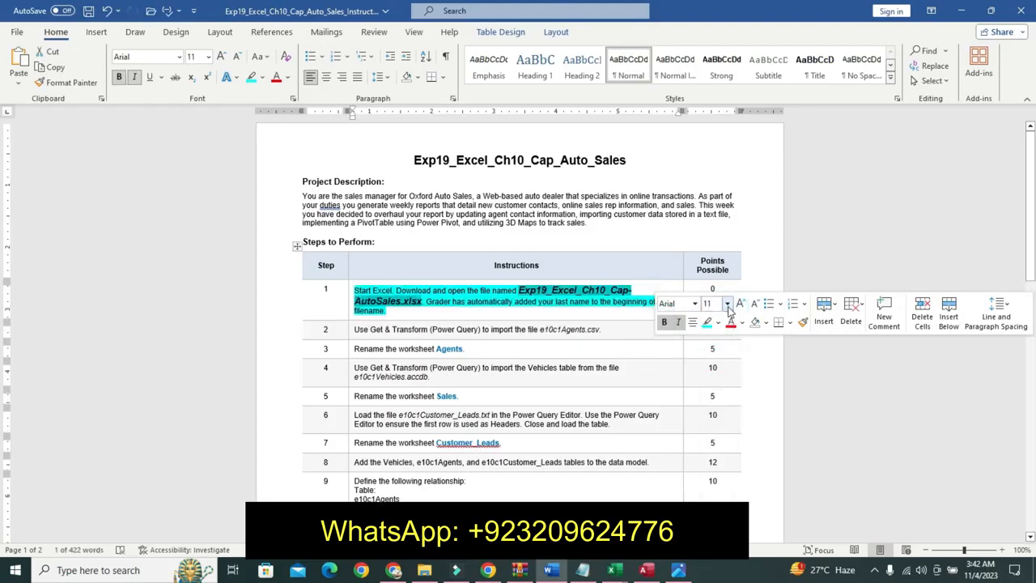
- Enlarge step 1's file name to 16 pt and highlight it yellow
{"action": "left_click", "coordinate": [728, 304]}
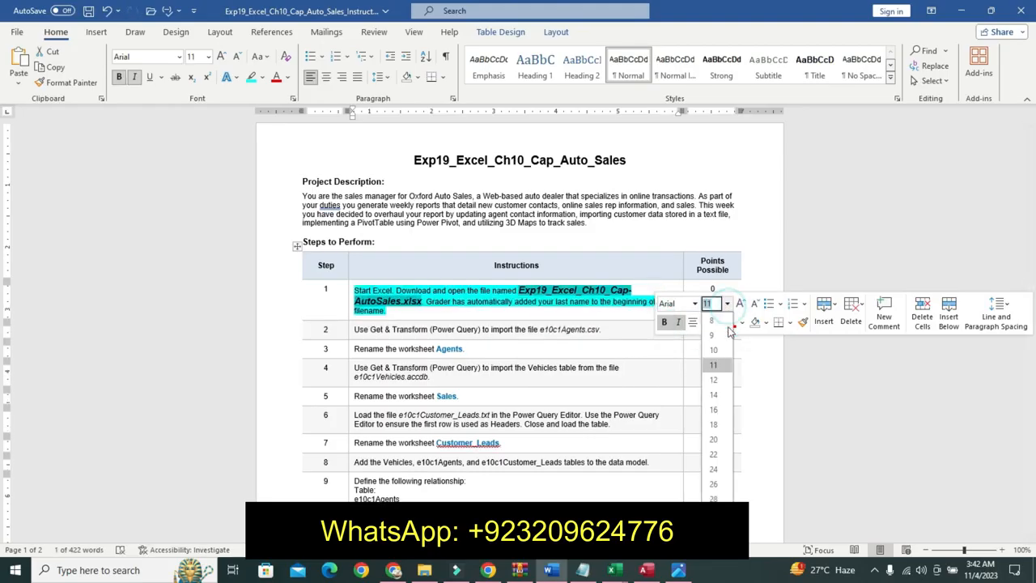
{"action": "left_click", "coordinate": [715, 410]}
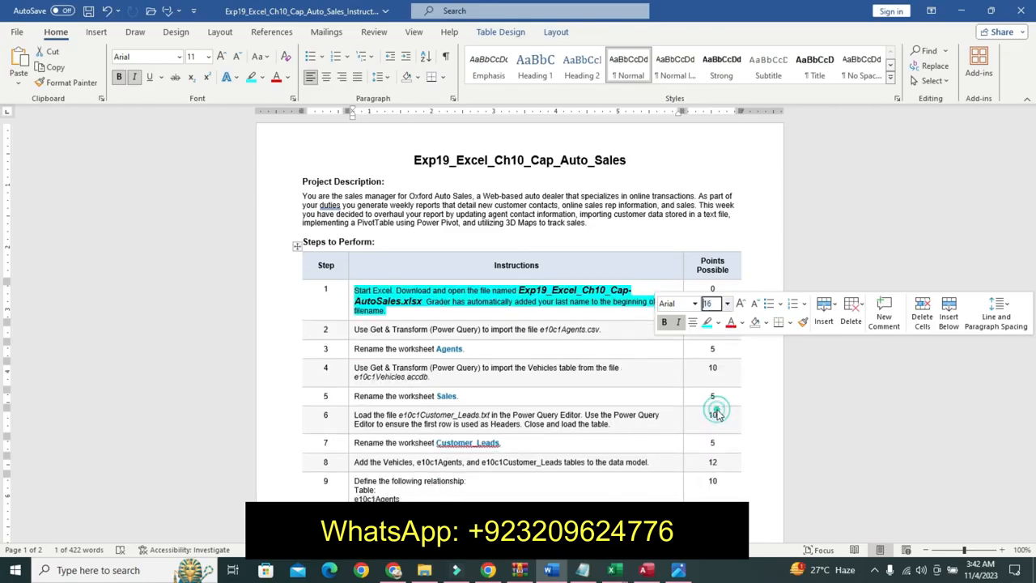
{"action": "left_click", "coordinate": [718, 323]}
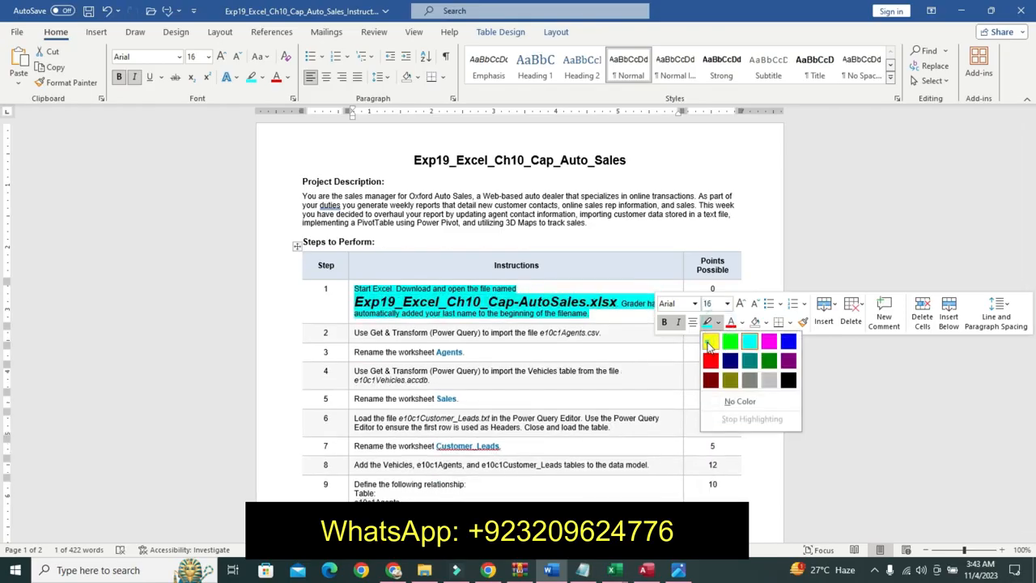
{"action": "left_click", "coordinate": [710, 342]}
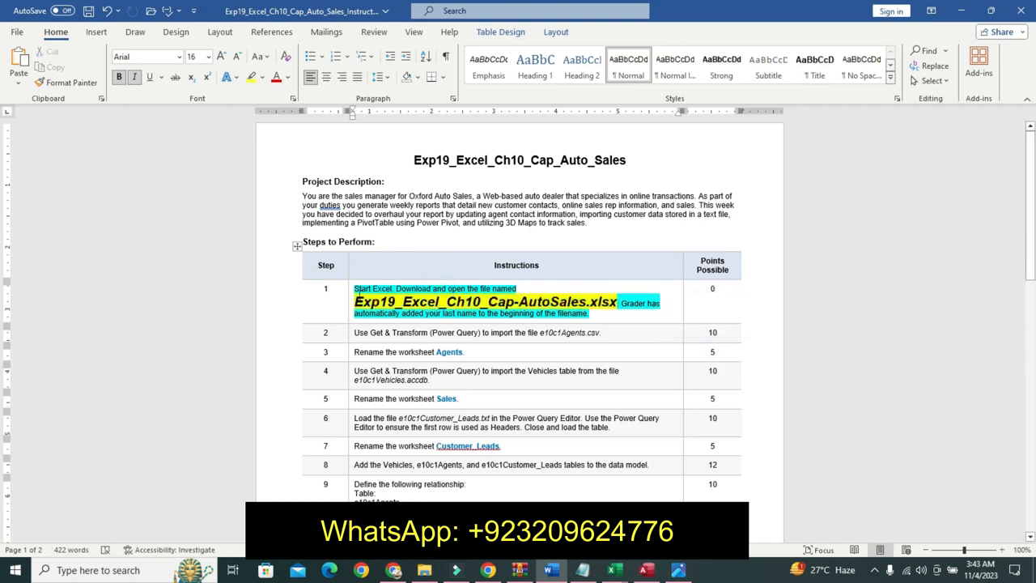
{"action": "left_click_drag", "start_coordinate": [564, 310], "coordinate": [617, 304]}
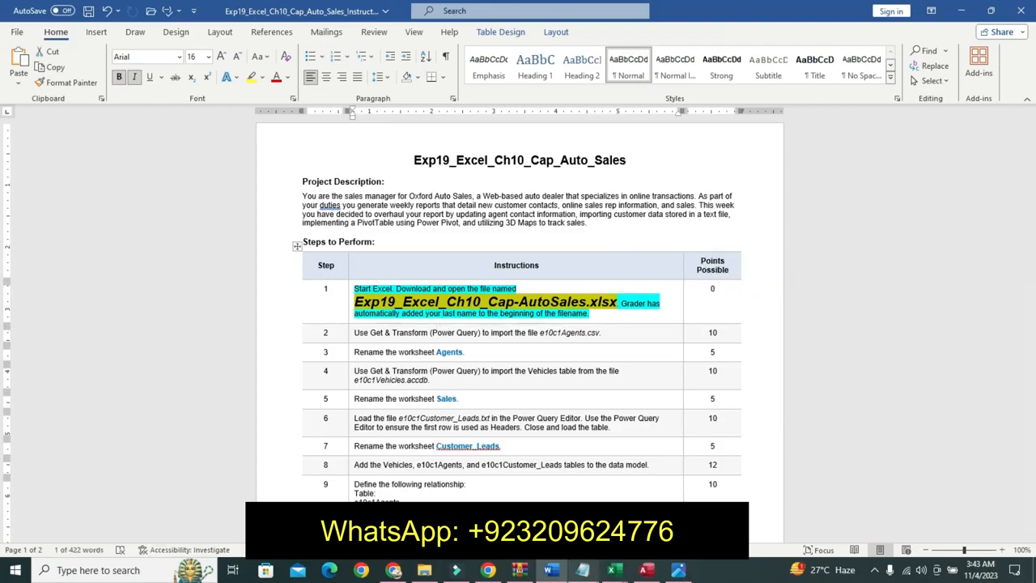
{"action": "mouse_move", "coordinate": [583, 570]}
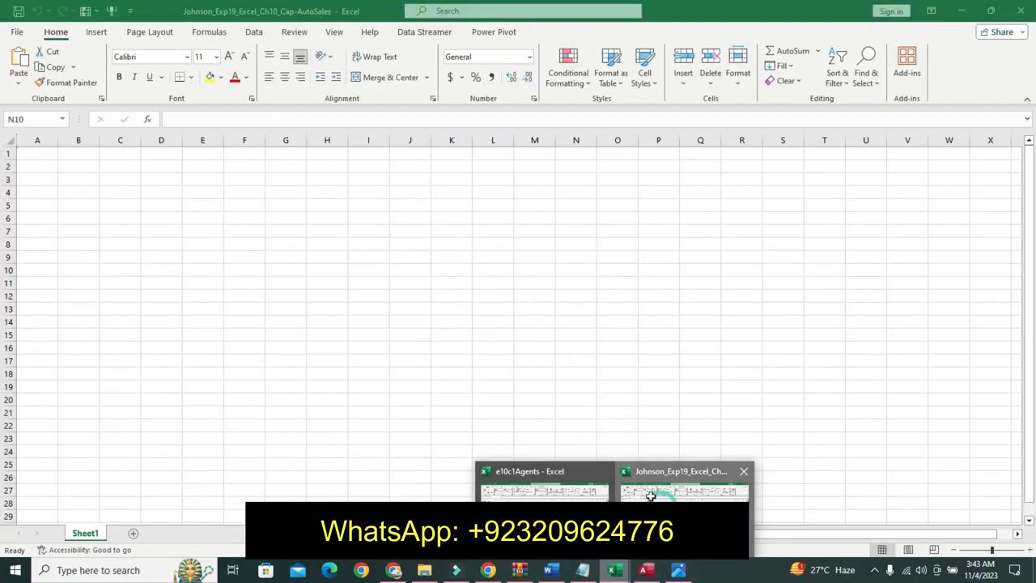
{"action": "left_click", "coordinate": [650, 496]}
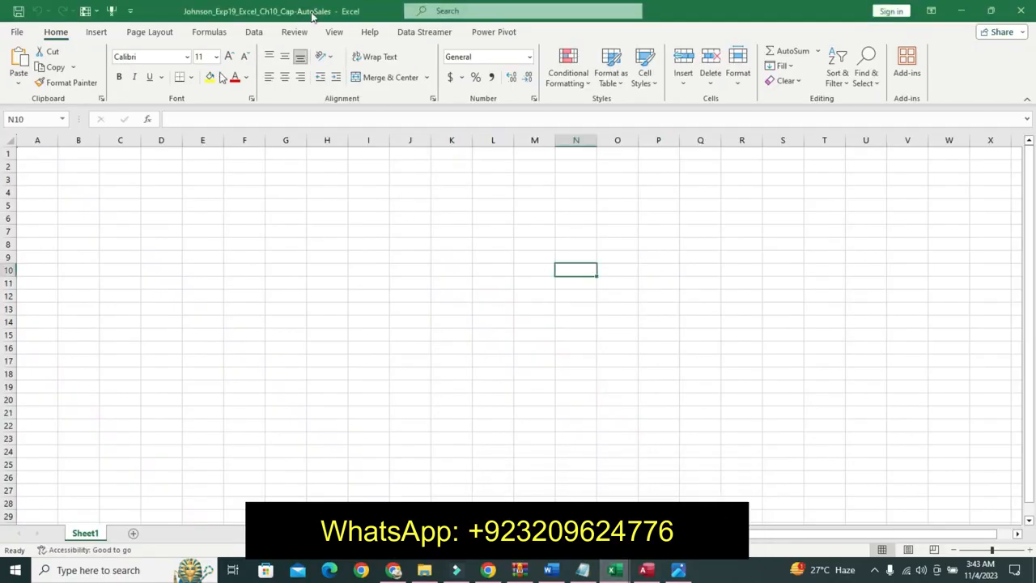
{"action": "left_click", "coordinate": [306, 179]}
{"action": "left_click", "coordinate": [120, 270]}
{"action": "left_click", "coordinate": [239, 361]}
{"action": "left_click", "coordinate": [376, 372]}
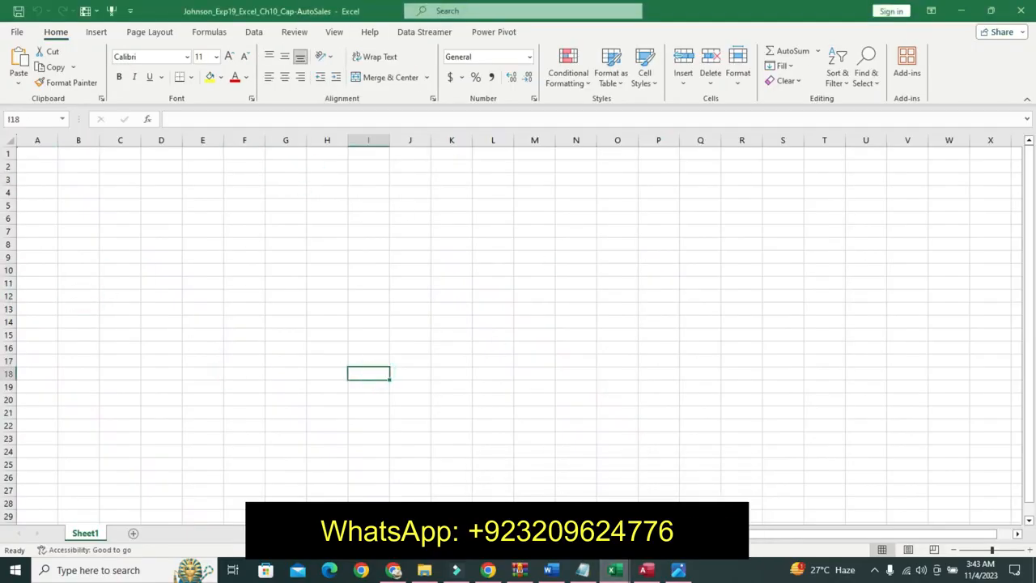
{"action": "left_click", "coordinate": [550, 570]}
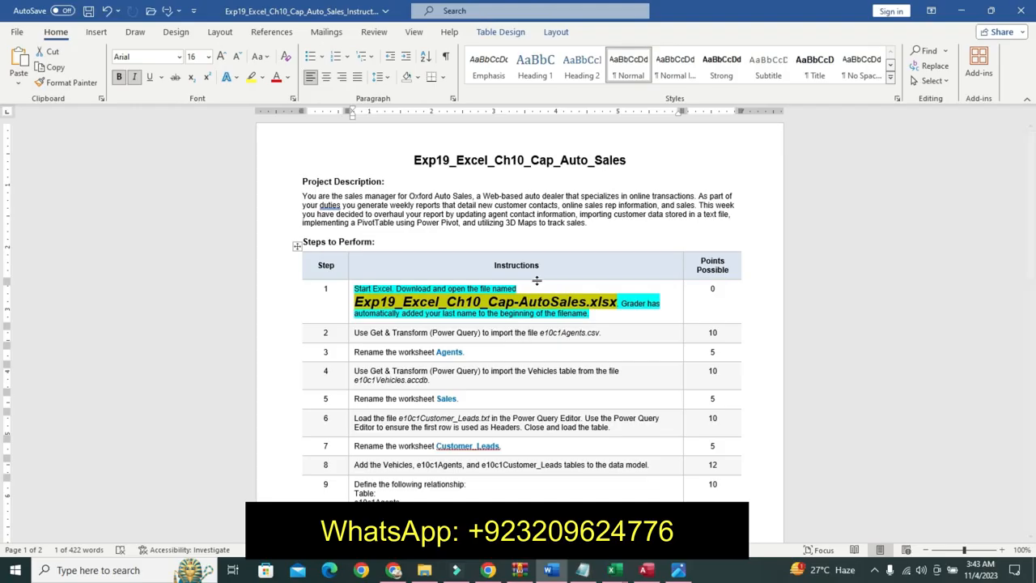
- Undo the formatting applied to step 1's instruction text
{"action": "key", "text": "ctrl+z"}
{"action": "key", "text": "ctrl+z"}
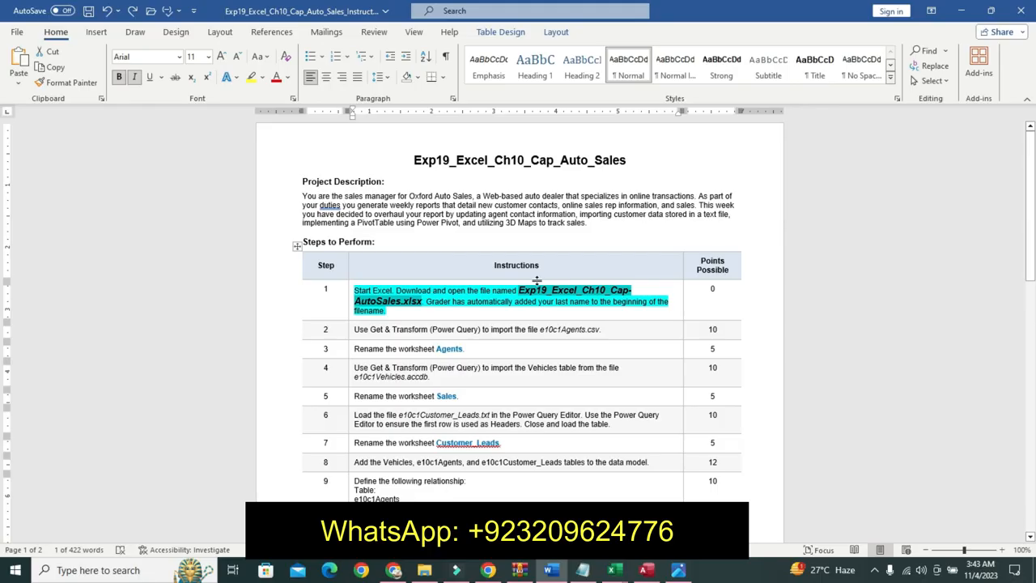
{"action": "key", "text": "ctrl+z"}
{"action": "key", "text": "ctrl+z"}
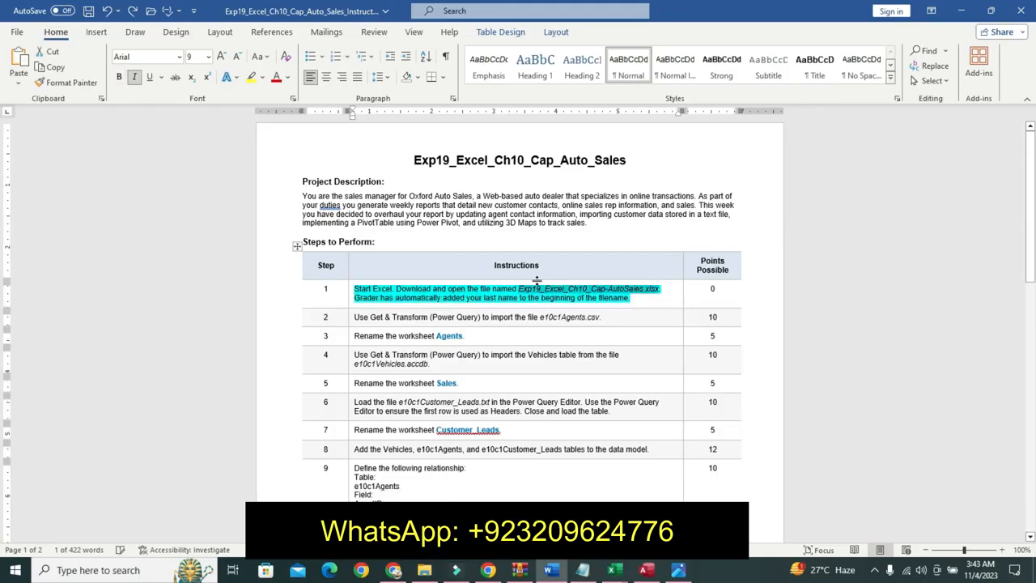
{"action": "key", "text": "ctrl+z"}
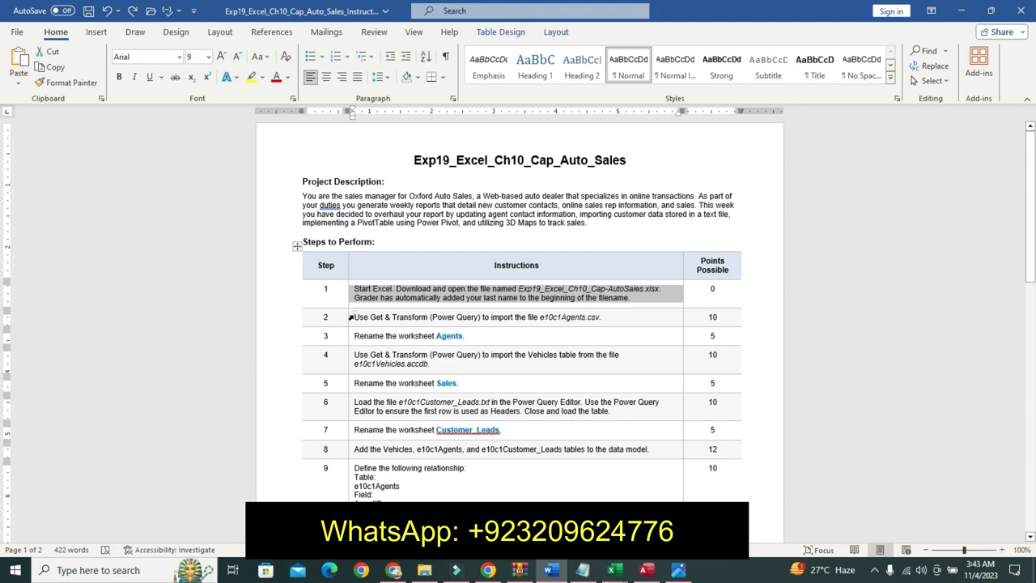
- Format step 2's instruction text as 14 pt bold with a turquoise highlight
{"action": "mouse_move", "coordinate": [351, 318]}
{"action": "left_click", "coordinate": [425, 275]}
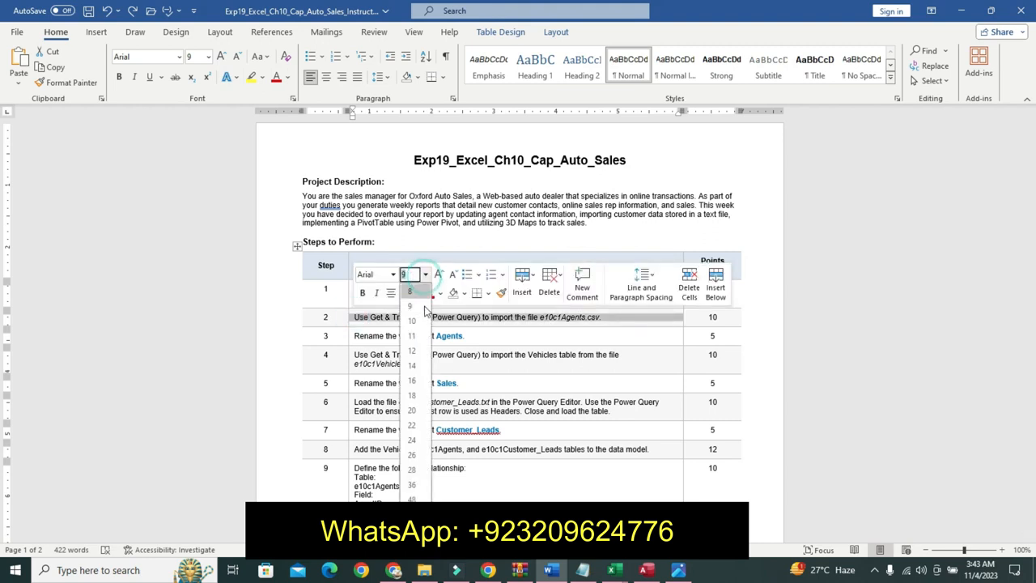
{"action": "left_click", "coordinate": [413, 365]}
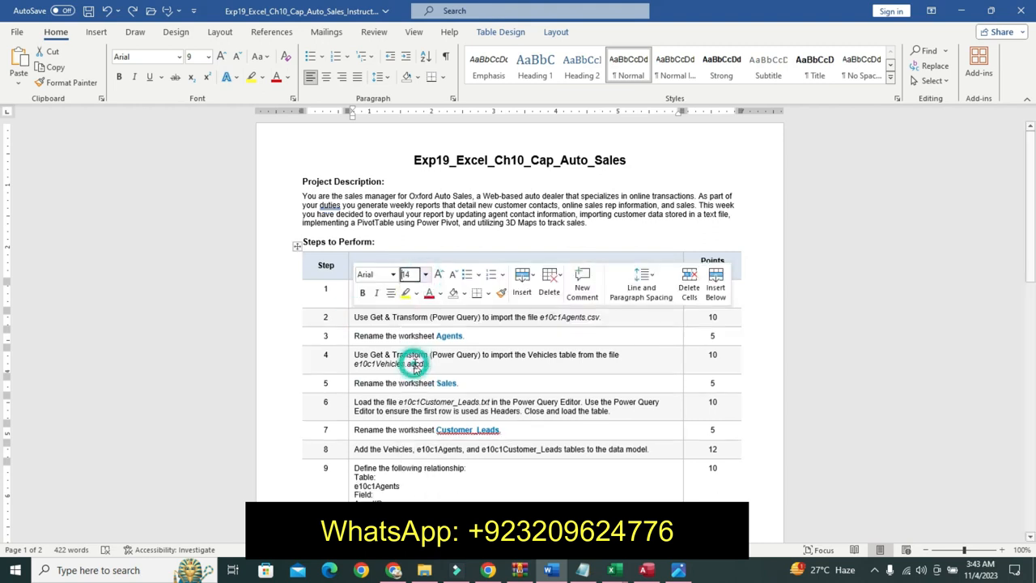
{"action": "left_click", "coordinate": [362, 292]}
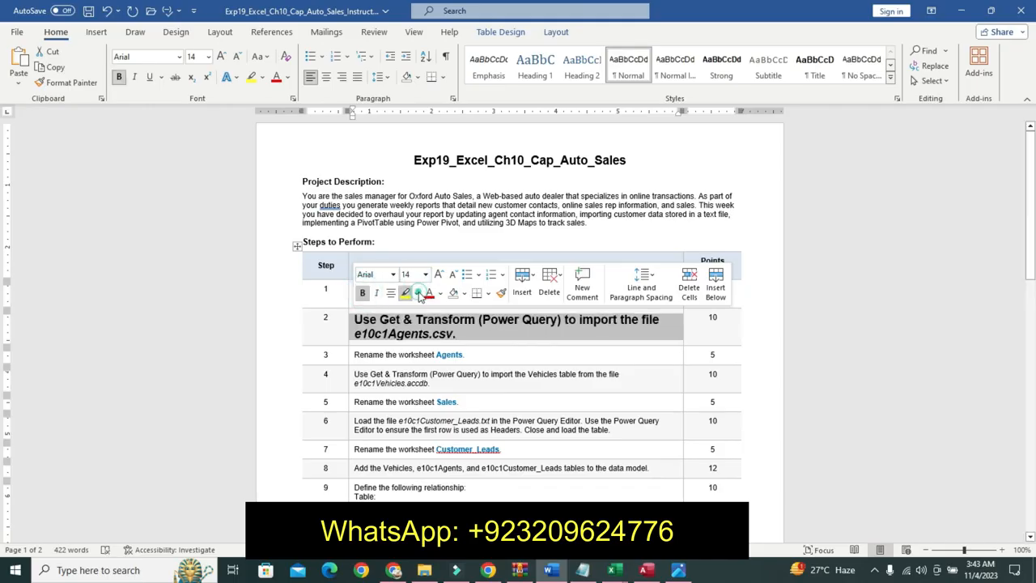
{"action": "left_click", "coordinate": [419, 293]}
{"action": "left_click", "coordinate": [439, 308]}
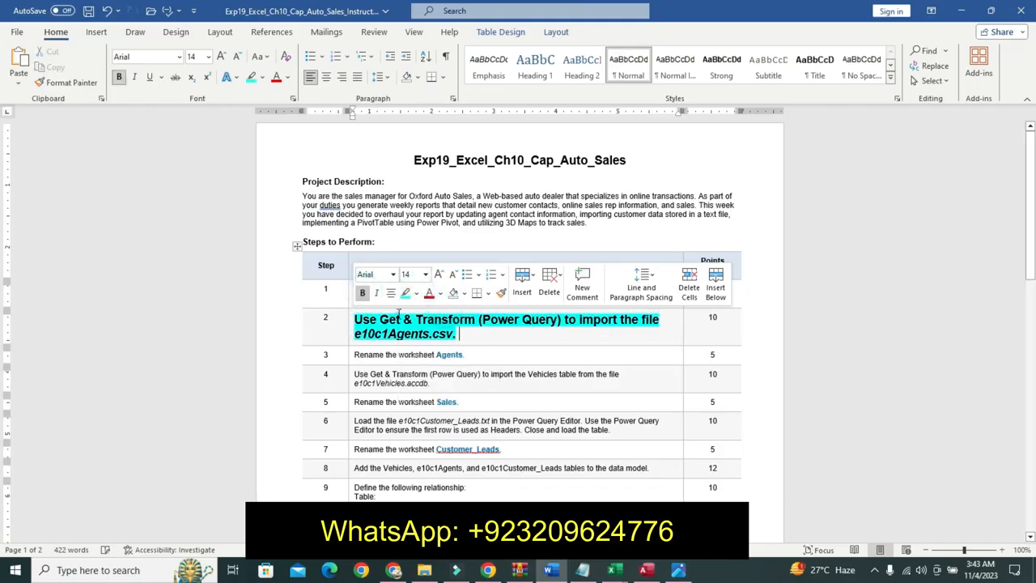
{"action": "left_click", "coordinate": [353, 320]}
{"action": "left_click_drag", "start_coordinate": [429, 339], "coordinate": [470, 333]}
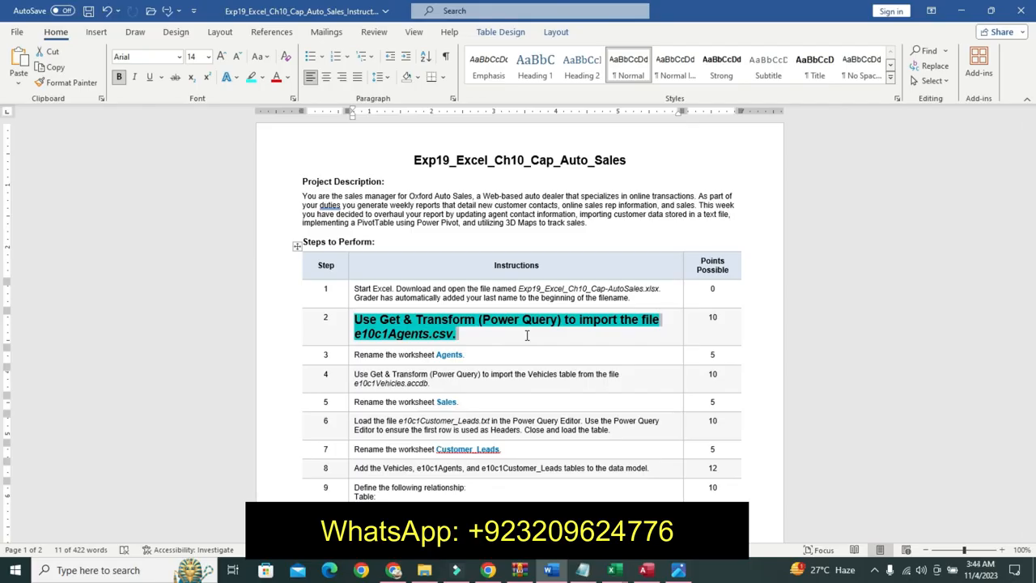
{"action": "left_click", "coordinate": [614, 569]}
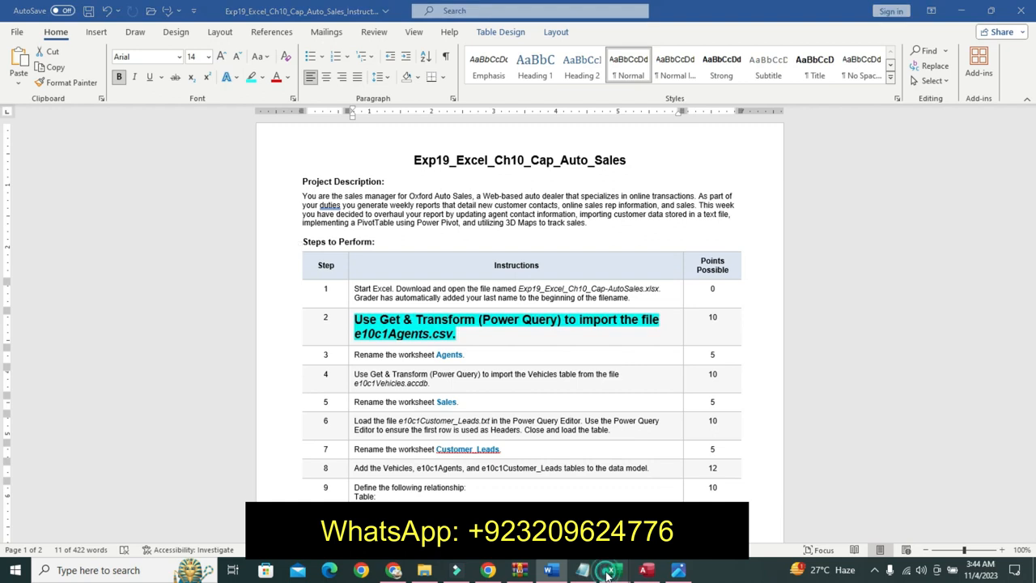
{"action": "left_click", "coordinate": [684, 489]}
{"action": "left_click", "coordinate": [40, 155]}
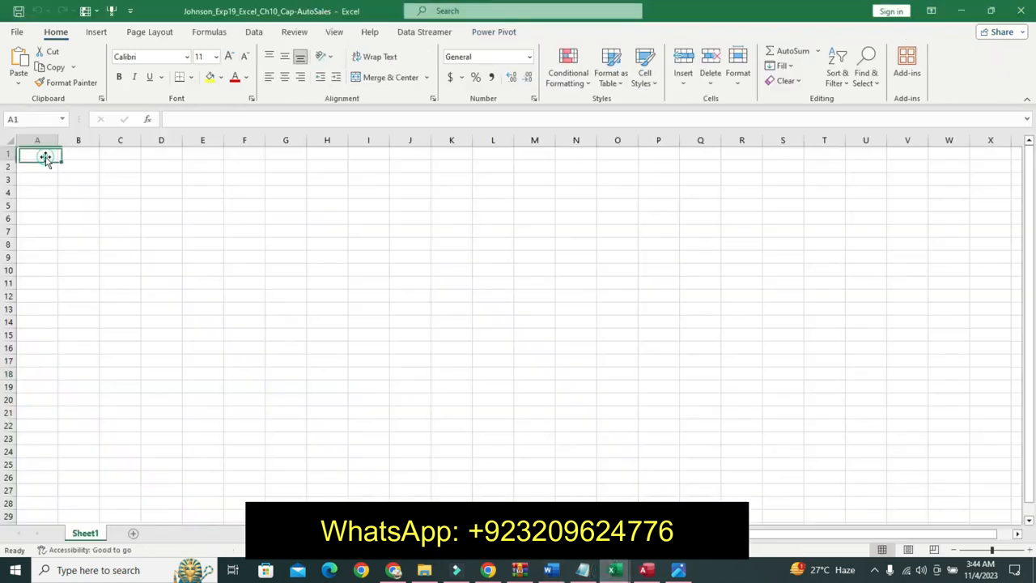
{"action": "left_click", "coordinate": [554, 569]}
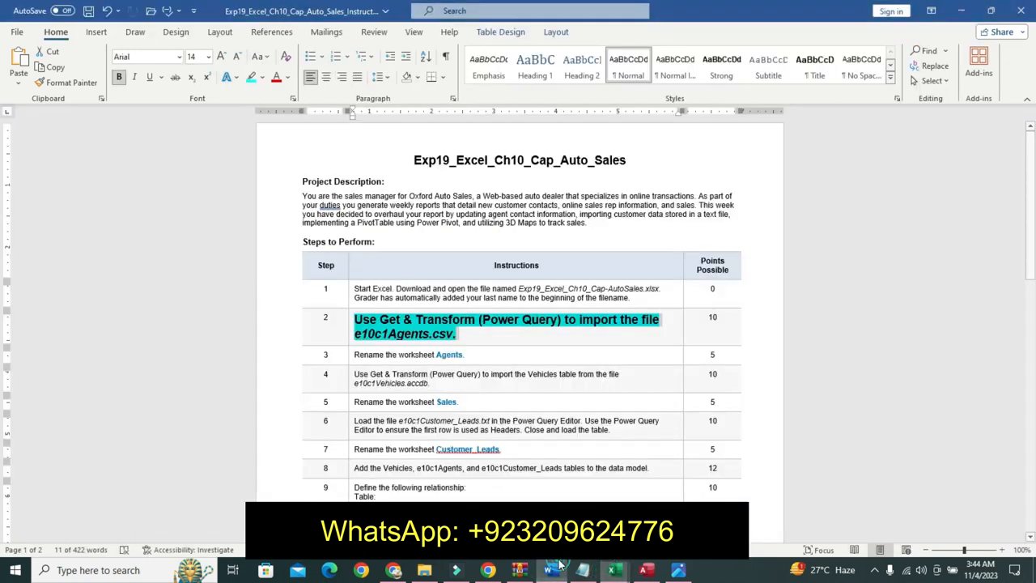
- Switch to the AutoSales workbook in Excel and open the Get Data import from an Excel workbook
{"action": "left_click", "coordinate": [614, 570]}
{"action": "left_click", "coordinate": [544, 491]}
{"action": "left_click", "coordinate": [684, 490]}
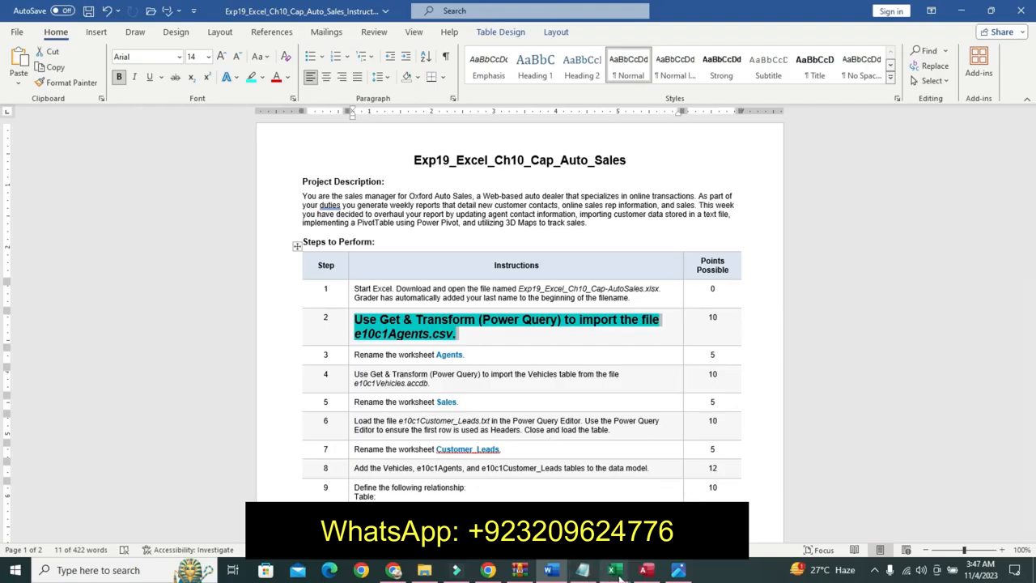
{"action": "mouse_move", "coordinate": [618, 573]}
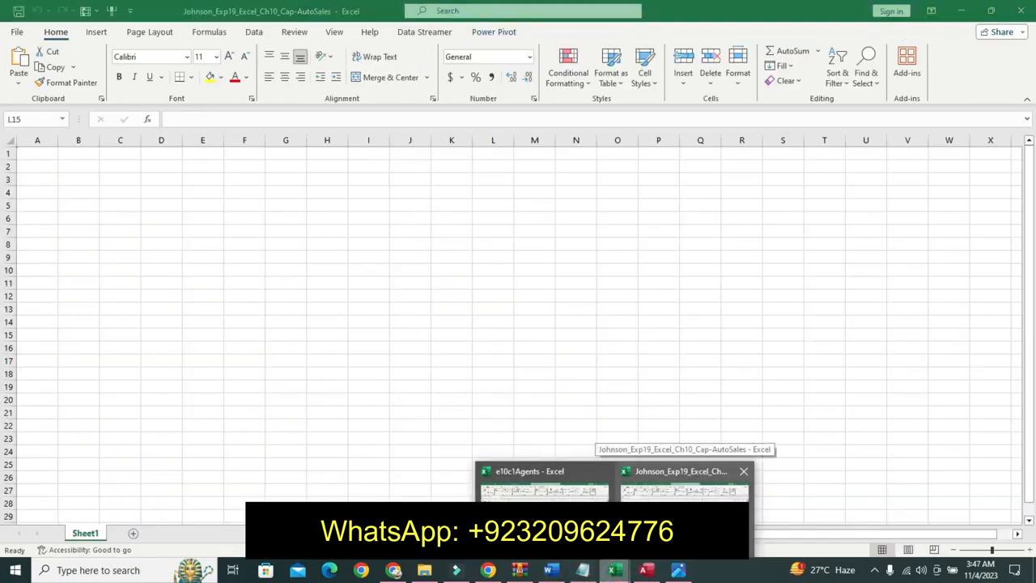
{"action": "left_click", "coordinate": [684, 490]}
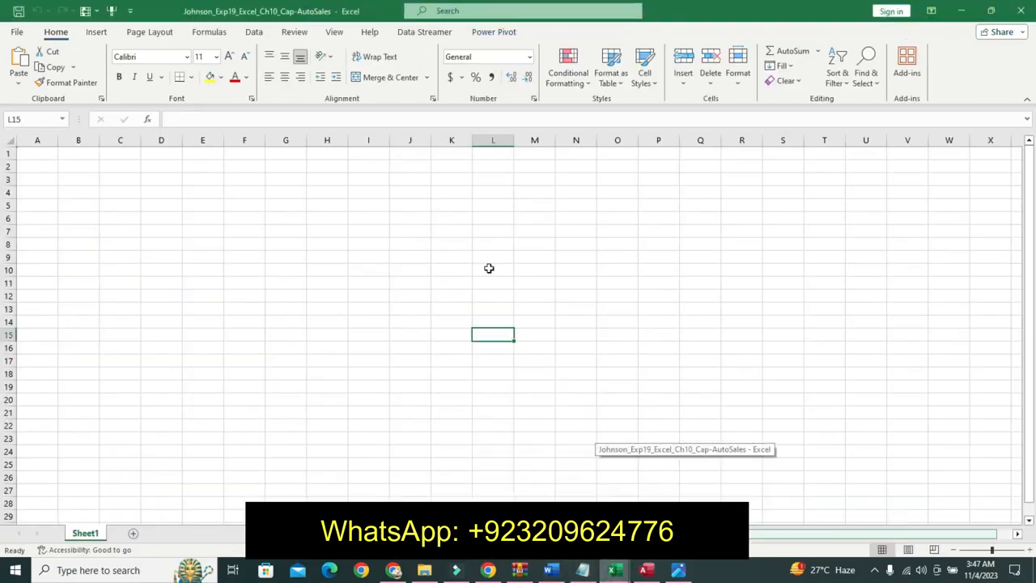
{"action": "left_click", "coordinate": [40, 154]}
{"action": "left_click", "coordinate": [251, 33]}
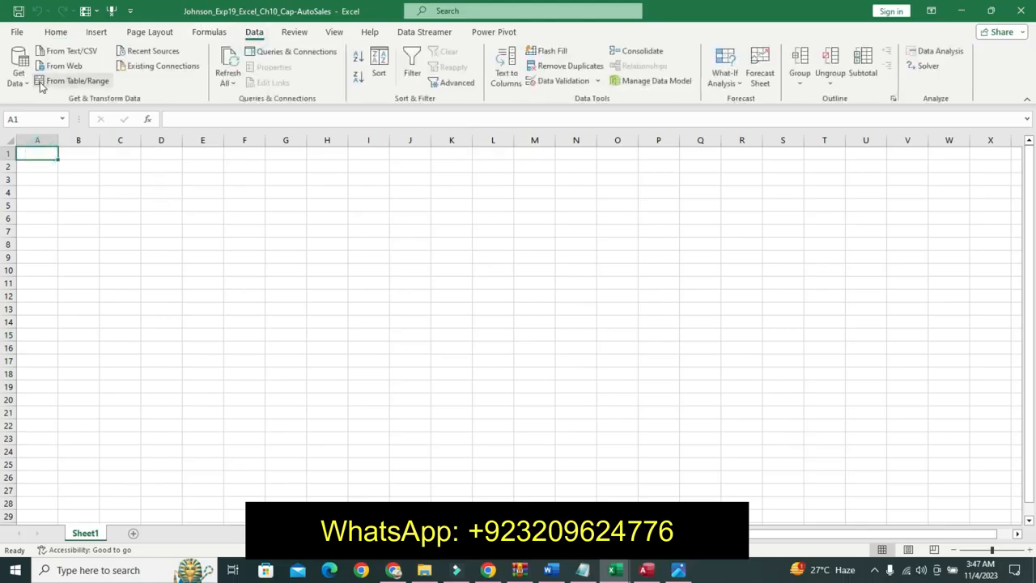
{"action": "left_click", "coordinate": [17, 72]}
{"action": "mouse_move", "coordinate": [65, 104]}
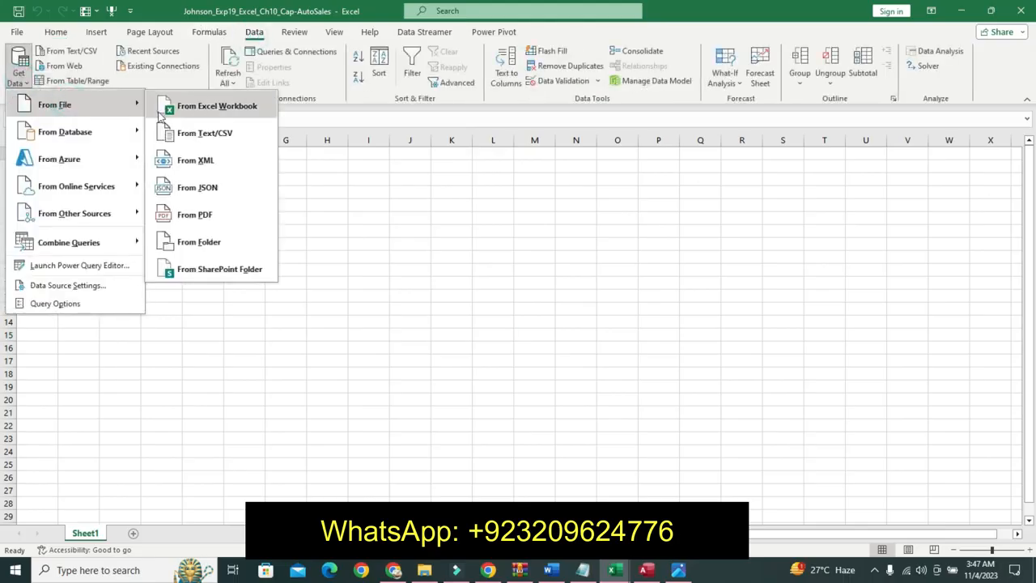
{"action": "left_click", "coordinate": [200, 102]}
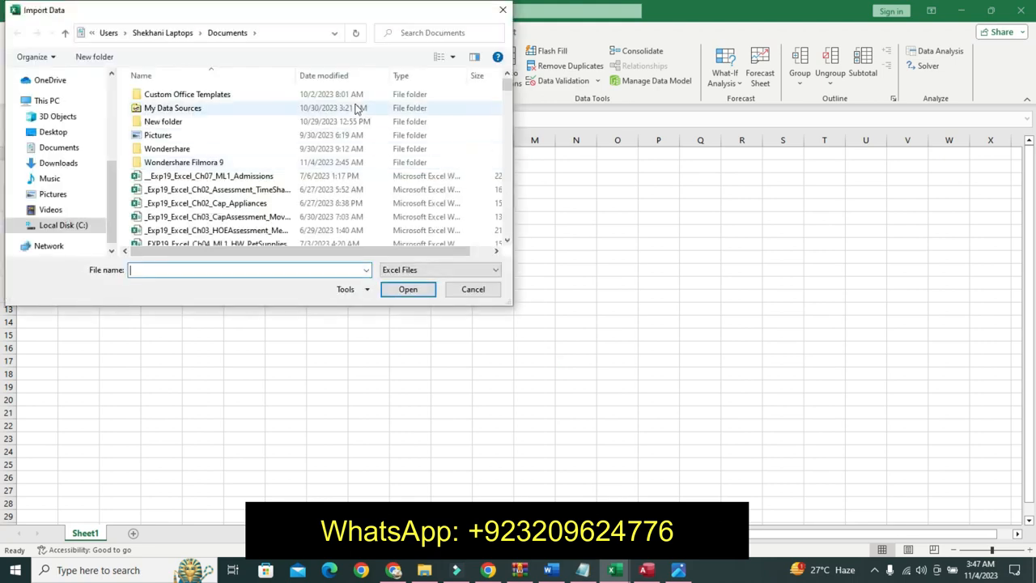
- Search Documents for e10c1Agents, import that workbook and load its e10c1Agents table into the AutoSales workbook
{"action": "left_click_drag", "start_coordinate": [509, 82], "coordinate": [486, 213]}
{"action": "mouse_move", "coordinate": [615, 571]}
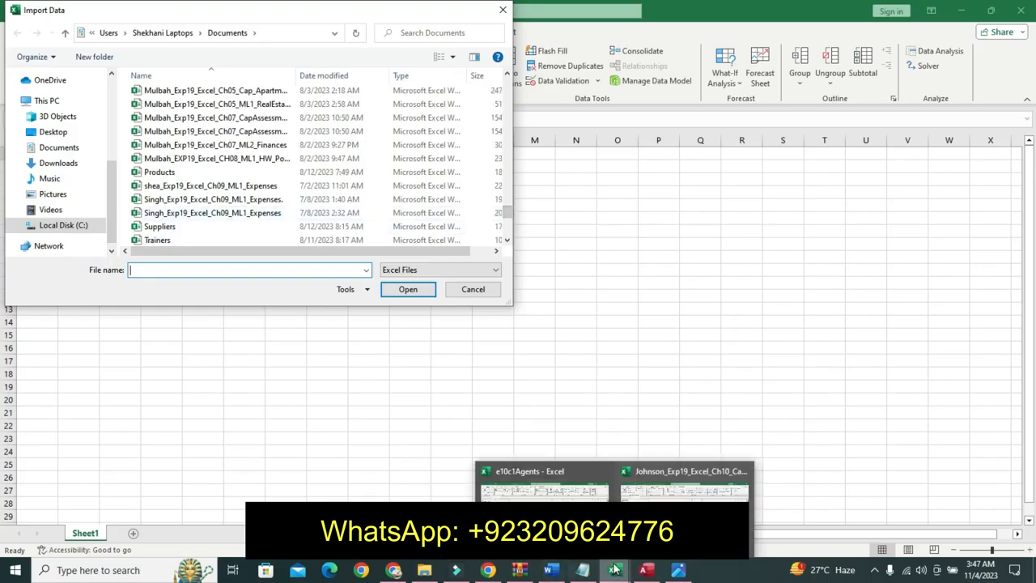
{"action": "left_click", "coordinate": [443, 33]}
{"action": "type", "text": "e10"}
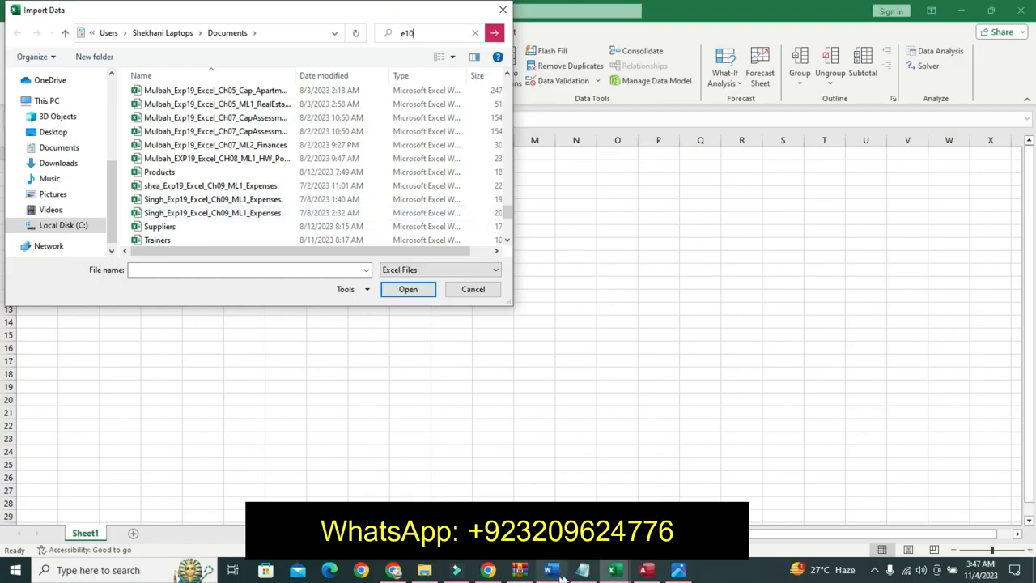
{"action": "left_click", "coordinate": [613, 571]}
{"action": "left_click", "coordinate": [685, 516]}
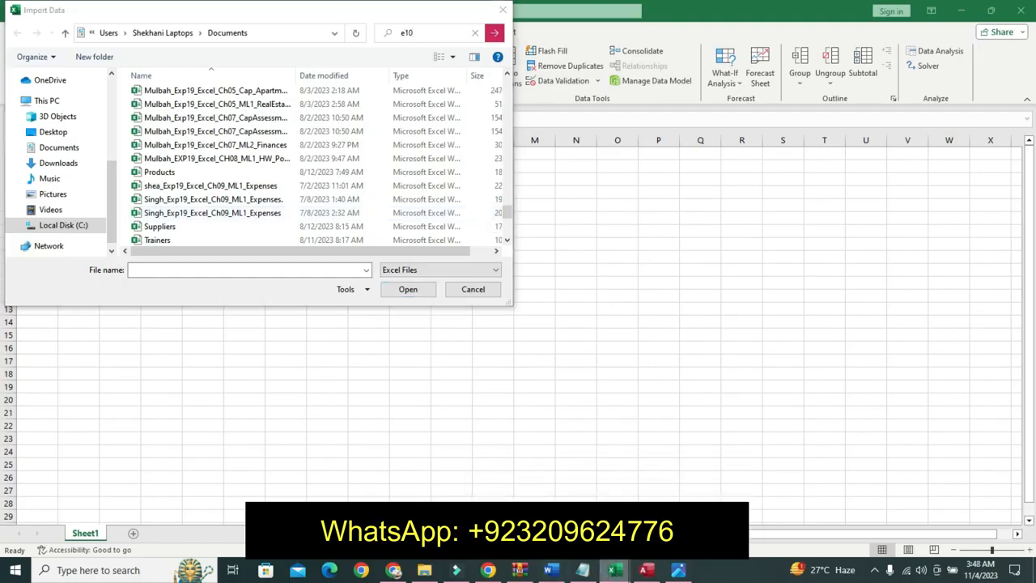
{"action": "left_click", "coordinate": [446, 33]}
{"action": "type", "text": "c1Agents"}
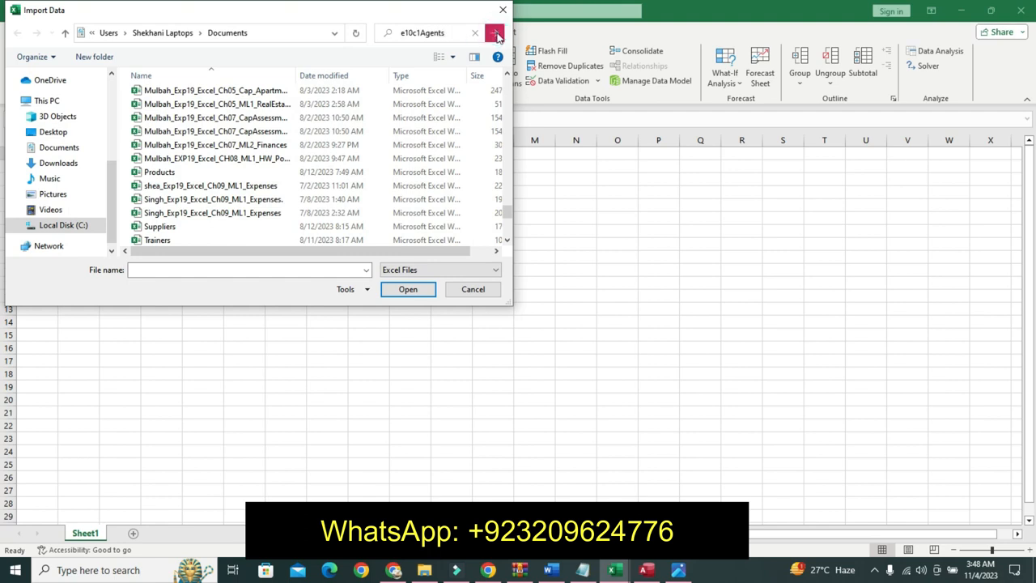
{"action": "left_click", "coordinate": [496, 34]}
{"action": "left_click", "coordinate": [284, 77]}
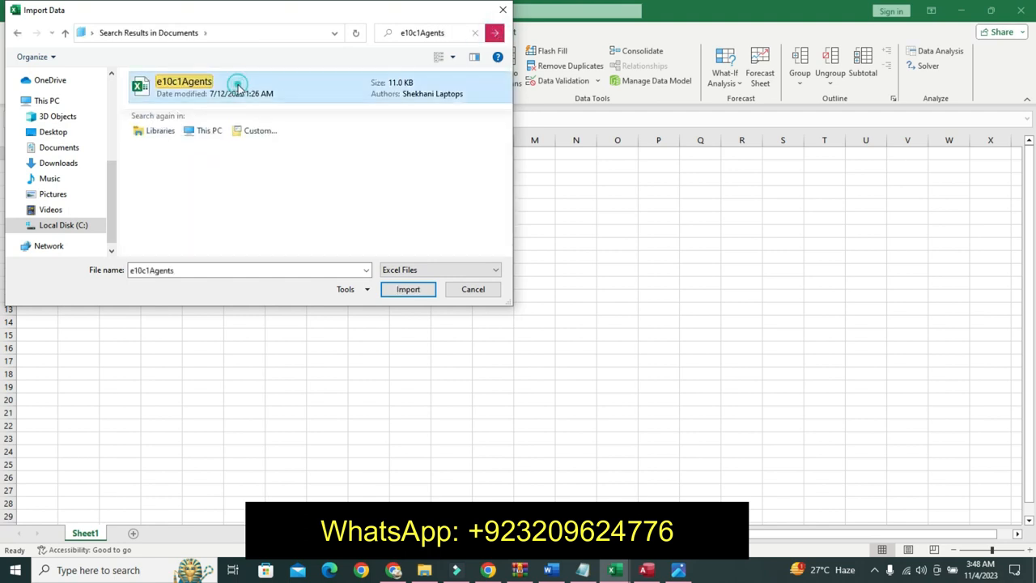
{"action": "left_click", "coordinate": [402, 293]}
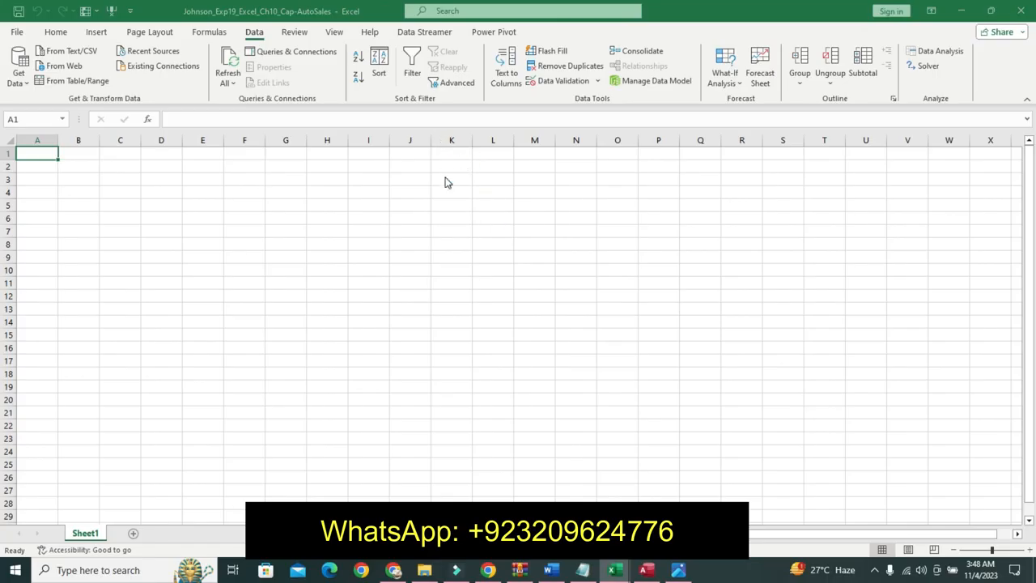
{"action": "left_click", "coordinate": [342, 176]}
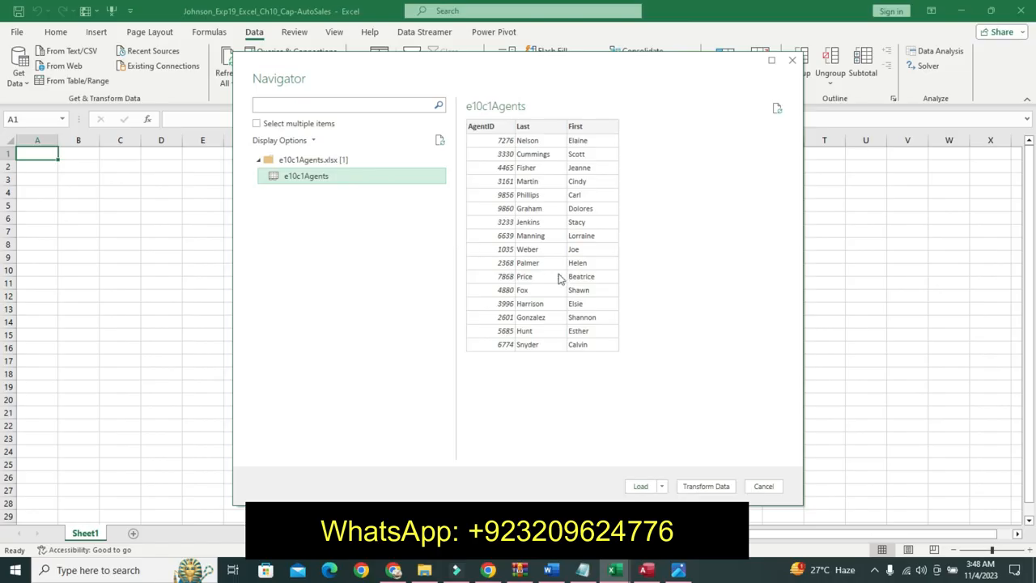
{"action": "left_click", "coordinate": [640, 485]}
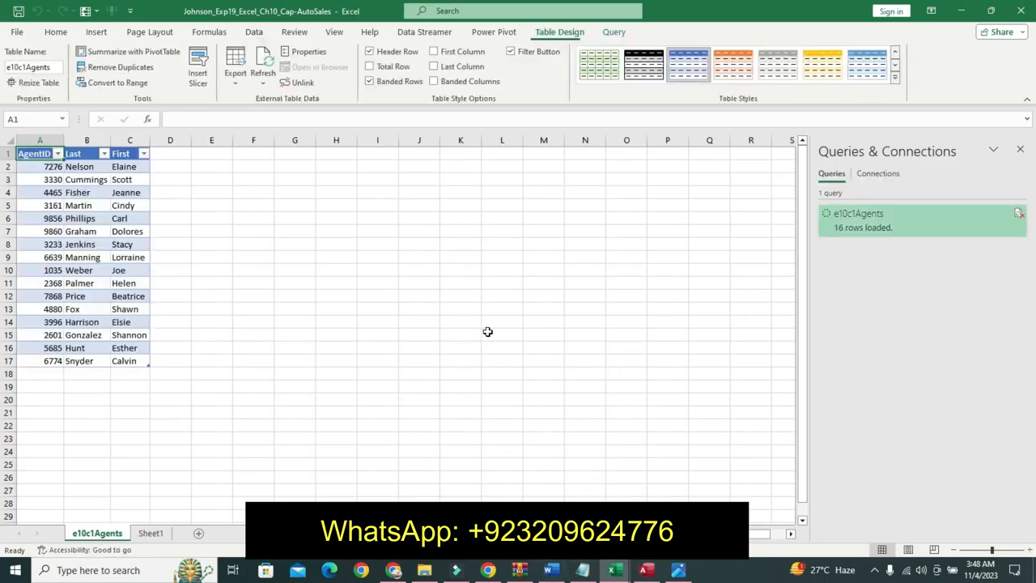
- Undo the formatting applied to step 2's instruction text in the instructions document
{"action": "left_click", "coordinate": [550, 570]}
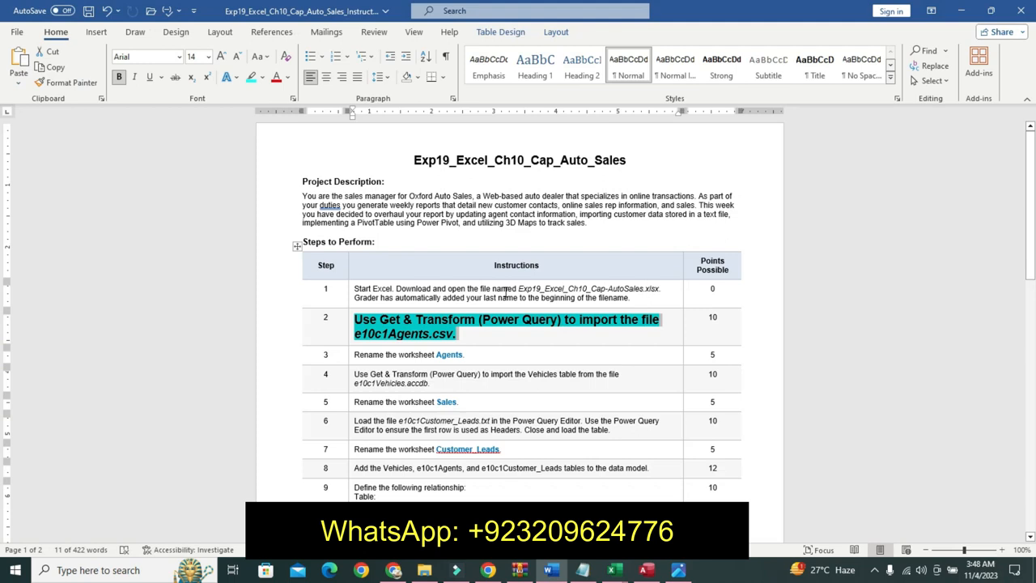
{"action": "key", "text": "ctrl+z"}
{"action": "key", "text": "ctrl+z"}
{"action": "key", "text": "ctrl+z"}
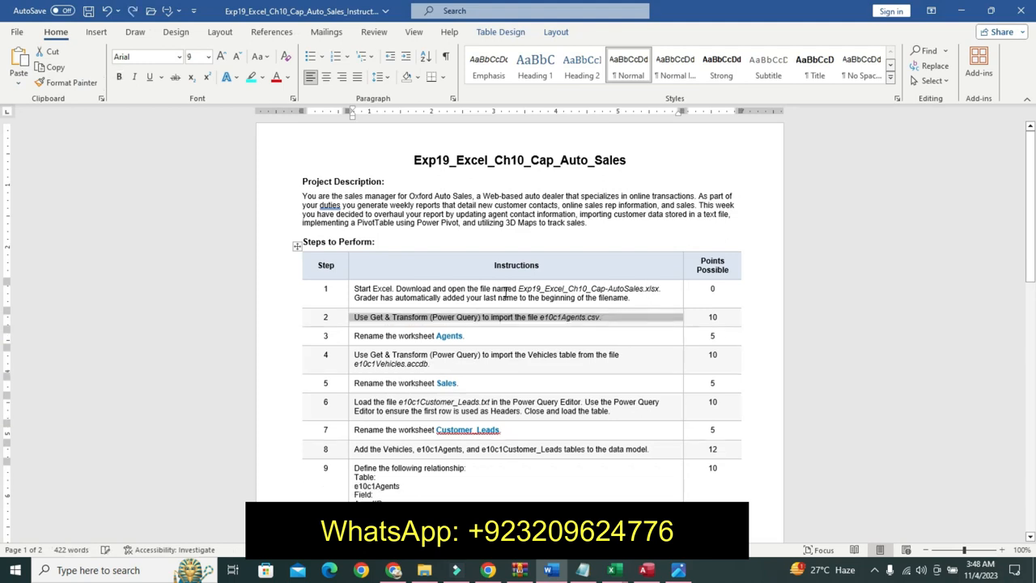
- Format step 3's instruction text as 14 pt bold with a turquoise highlight
{"action": "left_click", "coordinate": [352, 335]}
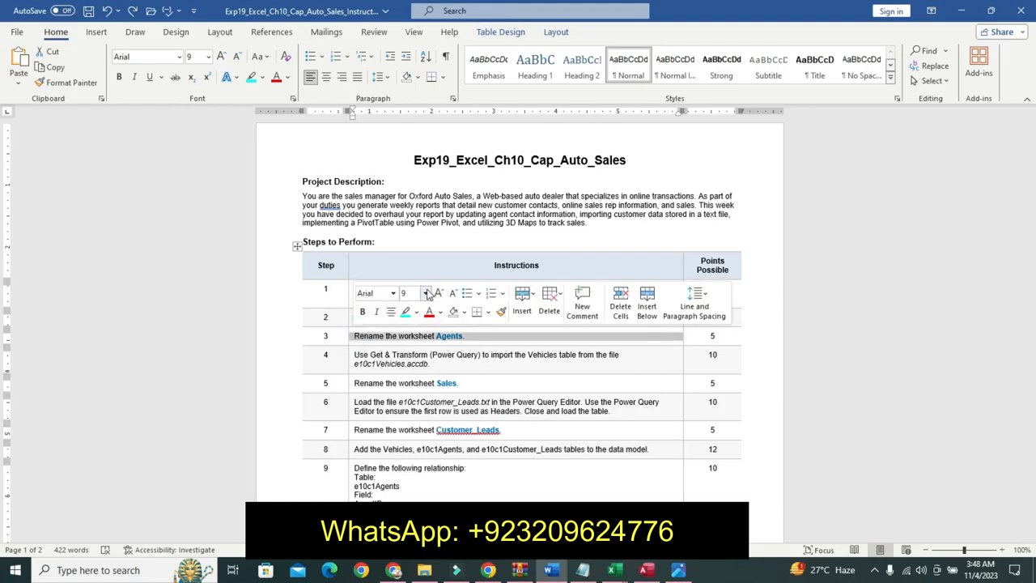
{"action": "left_click", "coordinate": [426, 293]}
{"action": "left_click", "coordinate": [418, 382]}
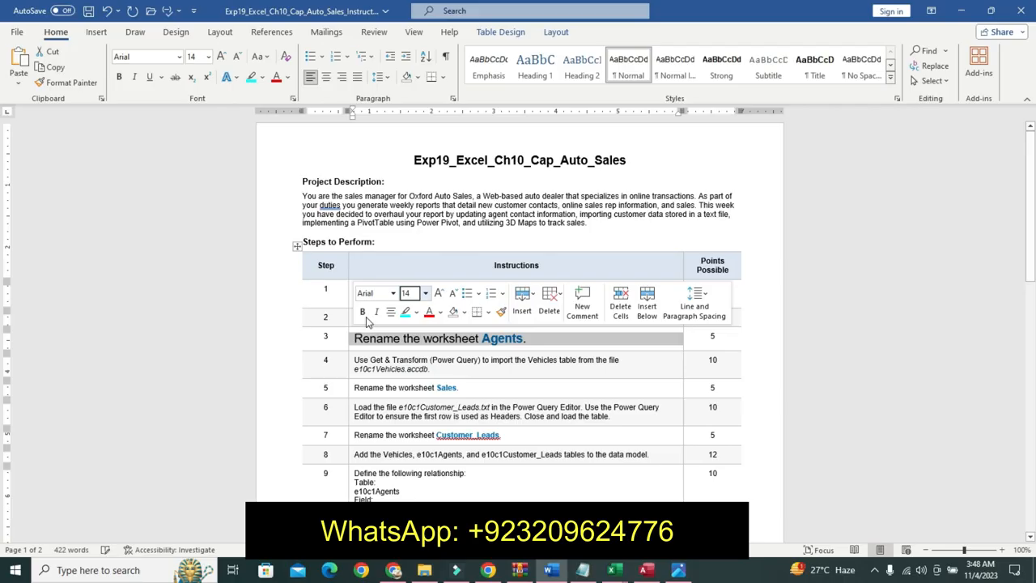
{"action": "left_click", "coordinate": [362, 312]}
{"action": "left_click", "coordinate": [404, 312]}
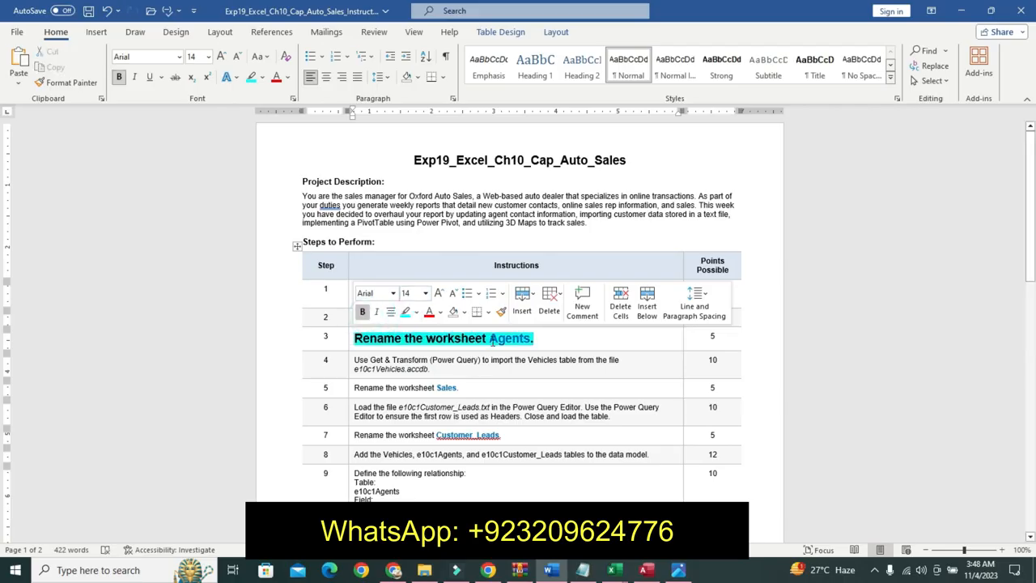
{"action": "double_click", "coordinate": [532, 342]}
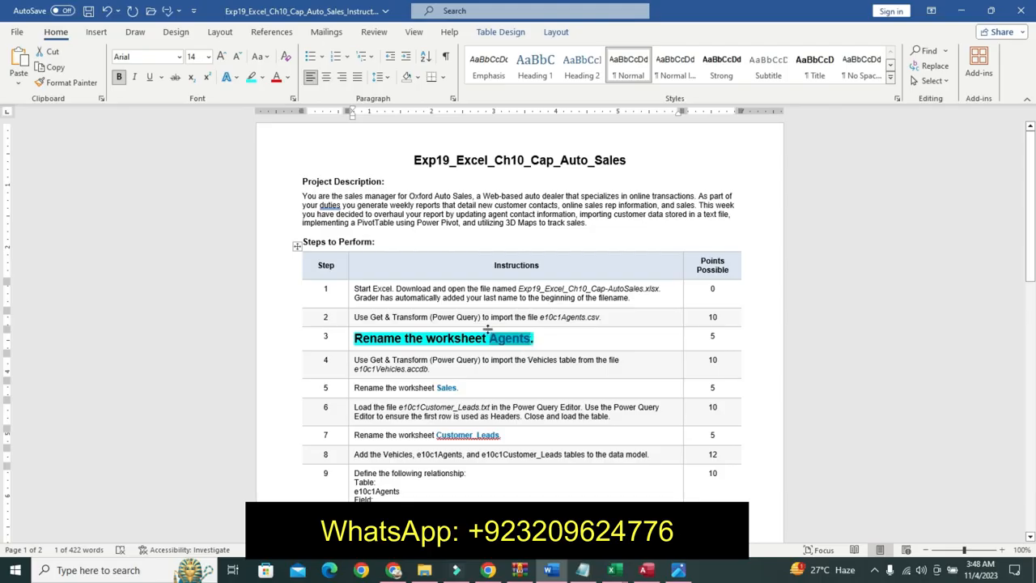
- Rename the e10c1Agents worksheet to Agents
{"action": "mouse_move", "coordinate": [615, 573]}
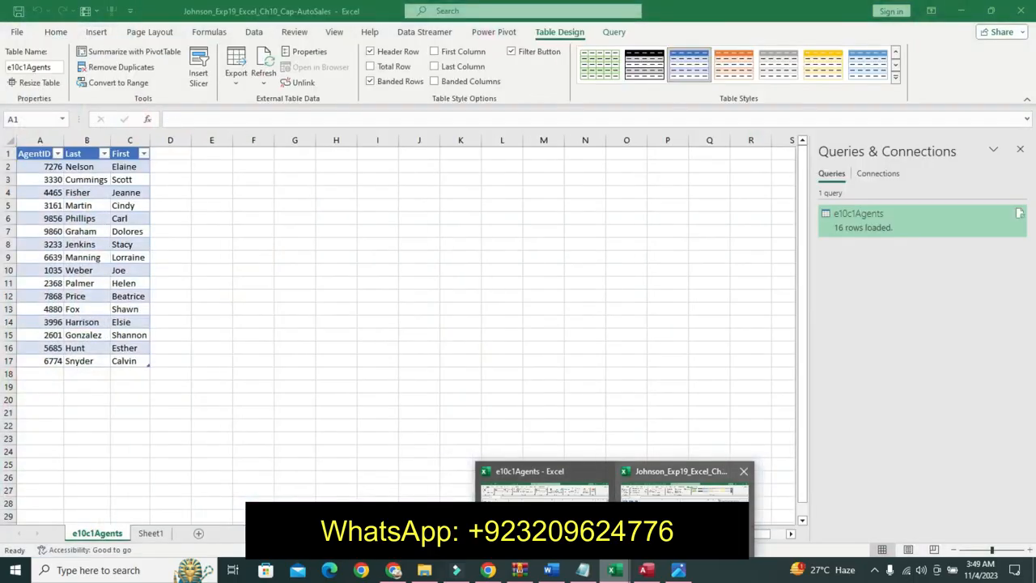
{"action": "left_click", "coordinate": [684, 485]}
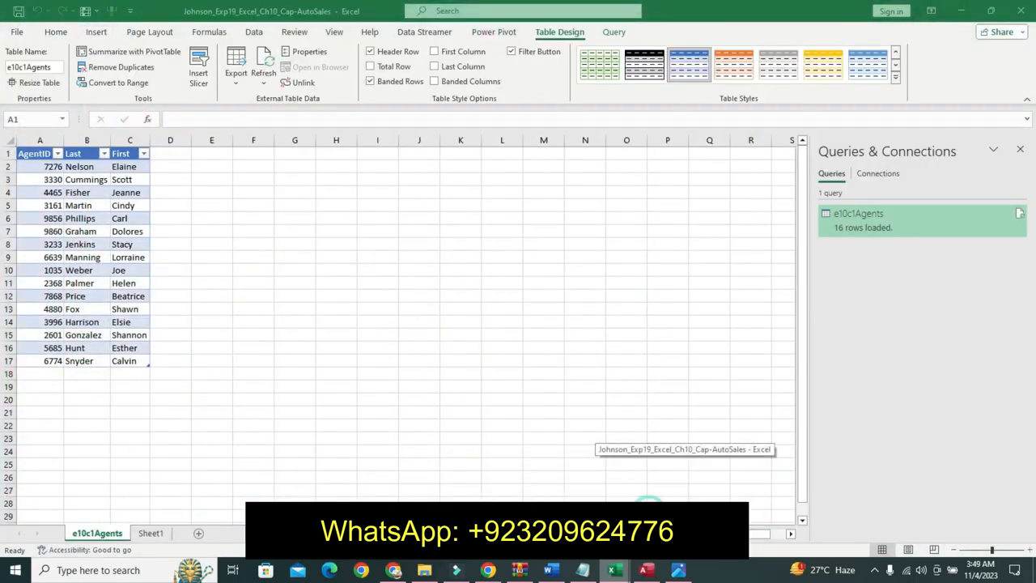
{"action": "right_click", "coordinate": [113, 537]}
{"action": "left_click", "coordinate": [150, 391]}
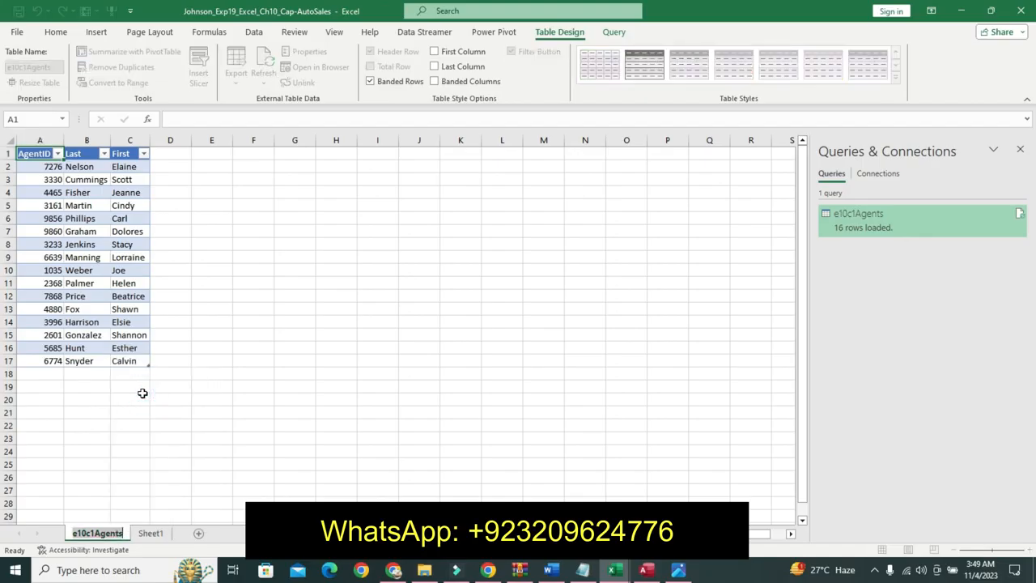
{"action": "type", "text": "Agents"}
{"action": "key", "text": "Return"}
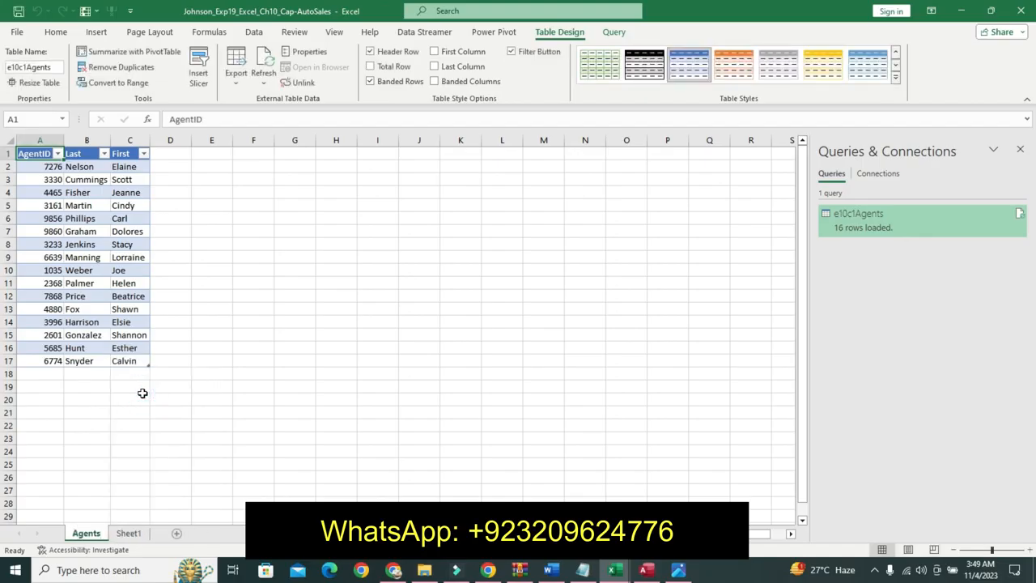
- View the Exp19_Excel_Ch10_Cap_AutoSales_Final reference image
{"action": "left_click", "coordinate": [551, 570]}
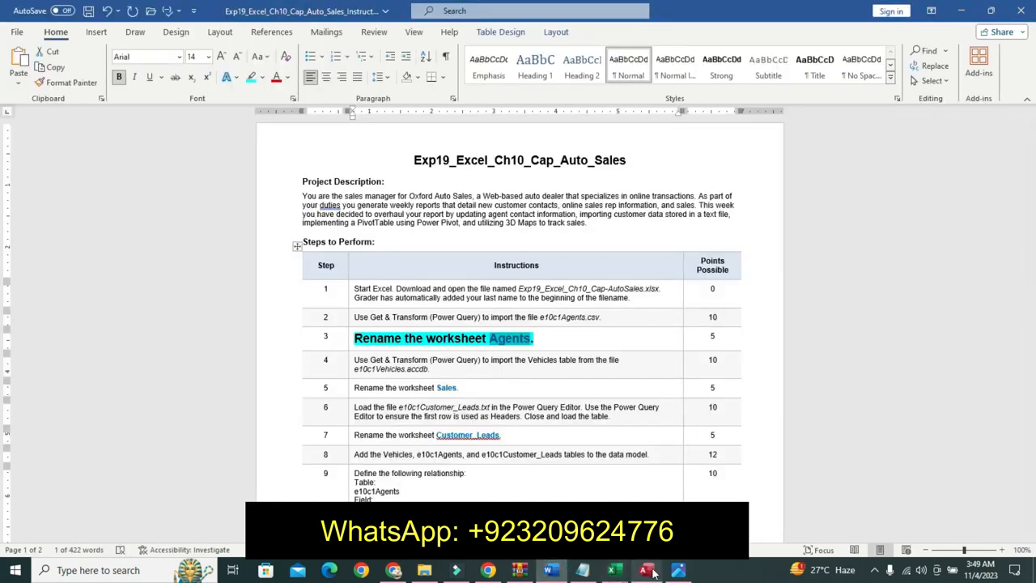
{"action": "mouse_move", "coordinate": [652, 572]}
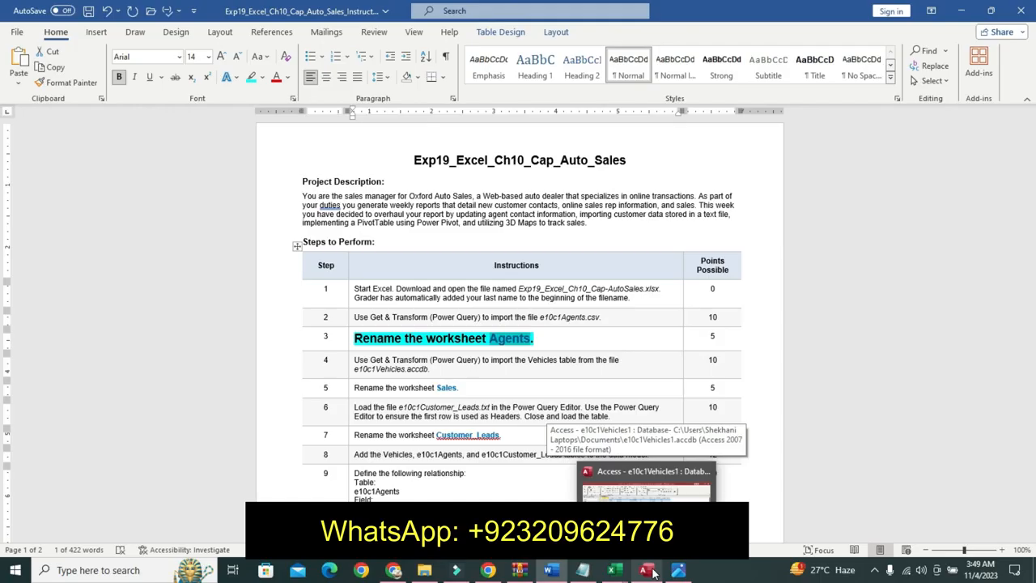
{"action": "left_click", "coordinate": [687, 571]}
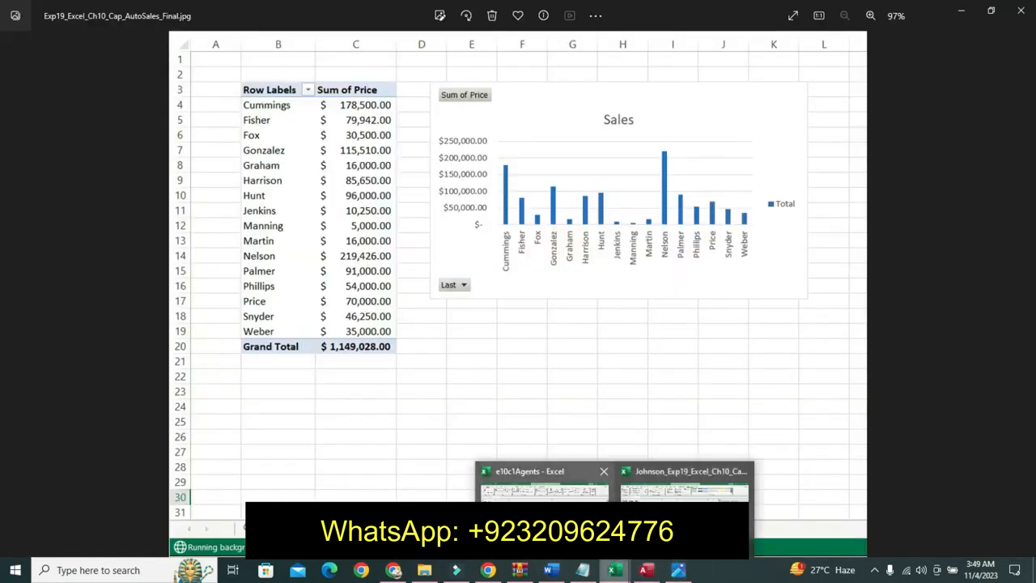
{"action": "left_click", "coordinate": [684, 486]}
{"action": "left_click", "coordinate": [552, 572]}
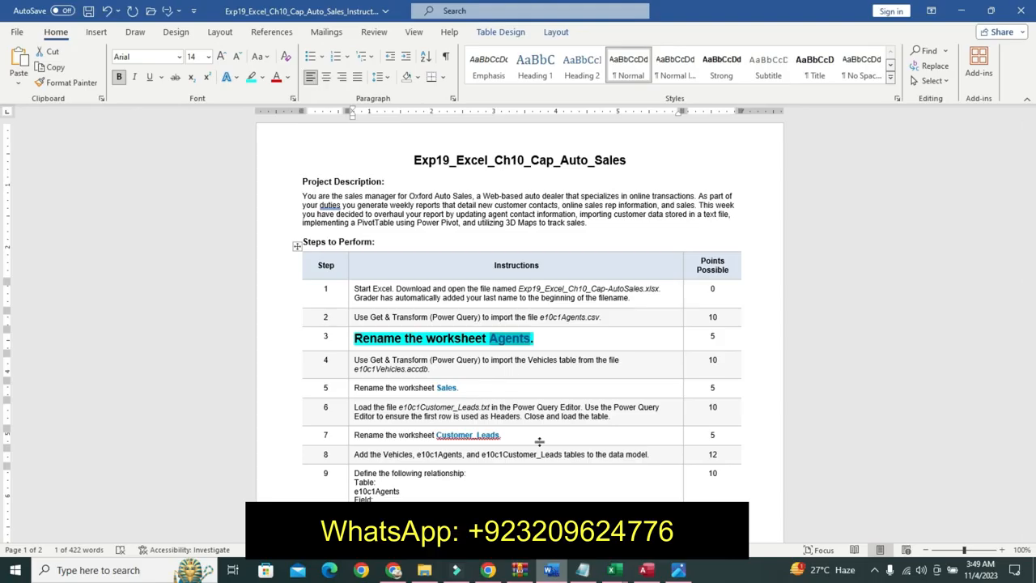
- Undo the formatting applied to step 3's instruction text
{"action": "key", "text": "ctrl+z"}
{"action": "key", "text": "ctrl+z"}
{"action": "key", "text": "ctrl+z"}
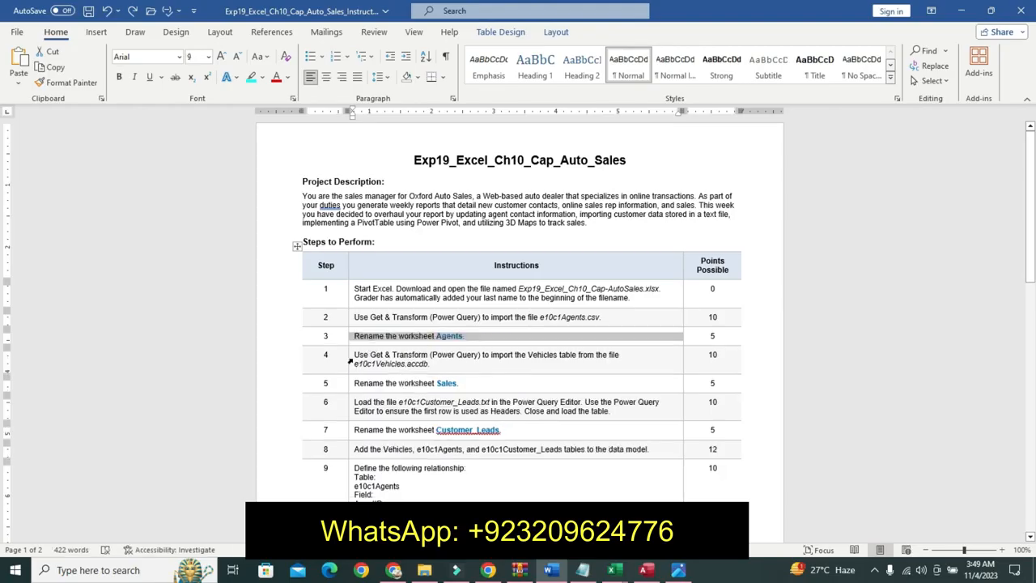
- Format step 4's instruction text as 11 pt bold with a turquoise highlight
{"action": "left_click", "coordinate": [350, 362]}
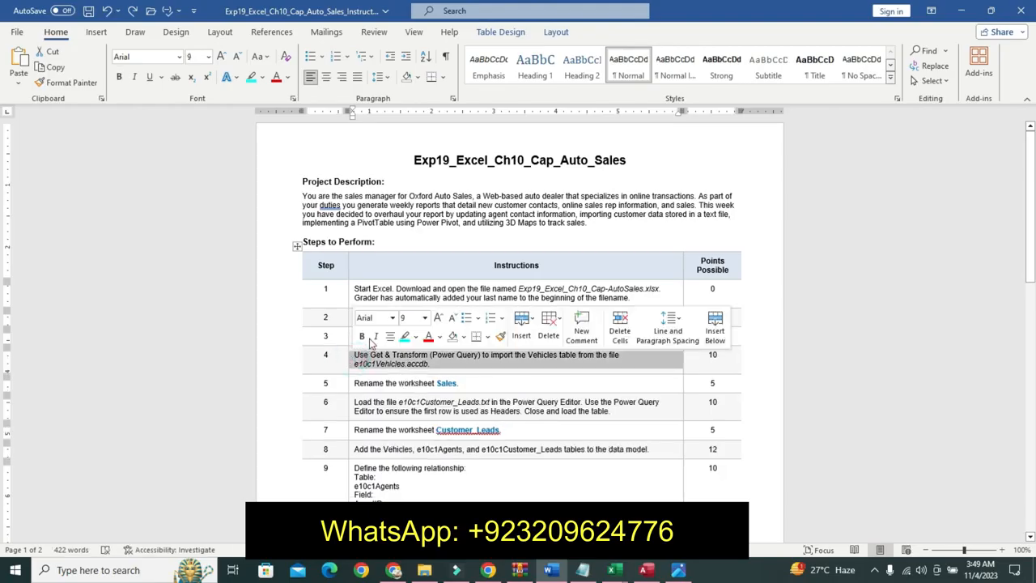
{"action": "left_click", "coordinate": [424, 318]}
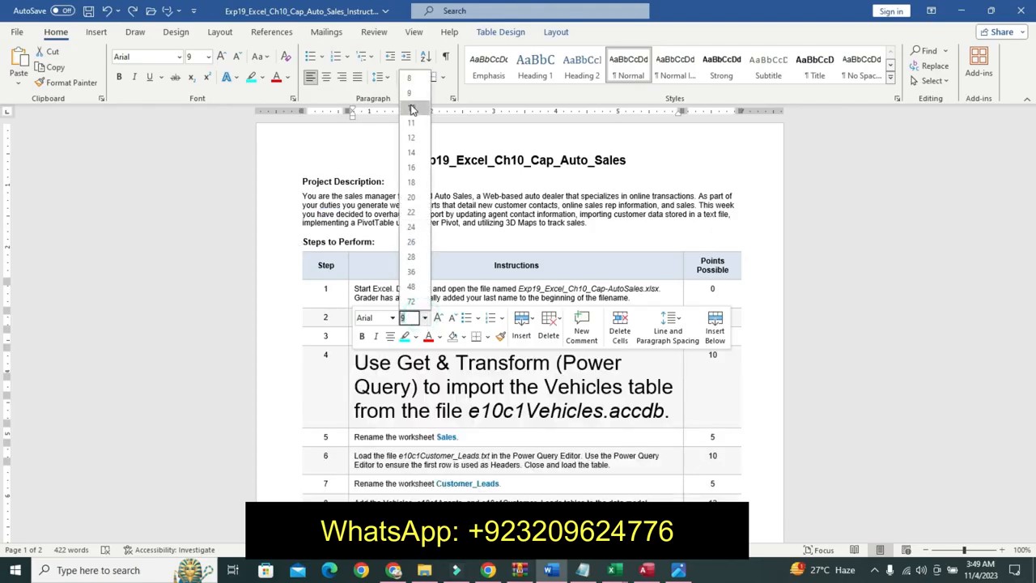
{"action": "left_click", "coordinate": [412, 109]}
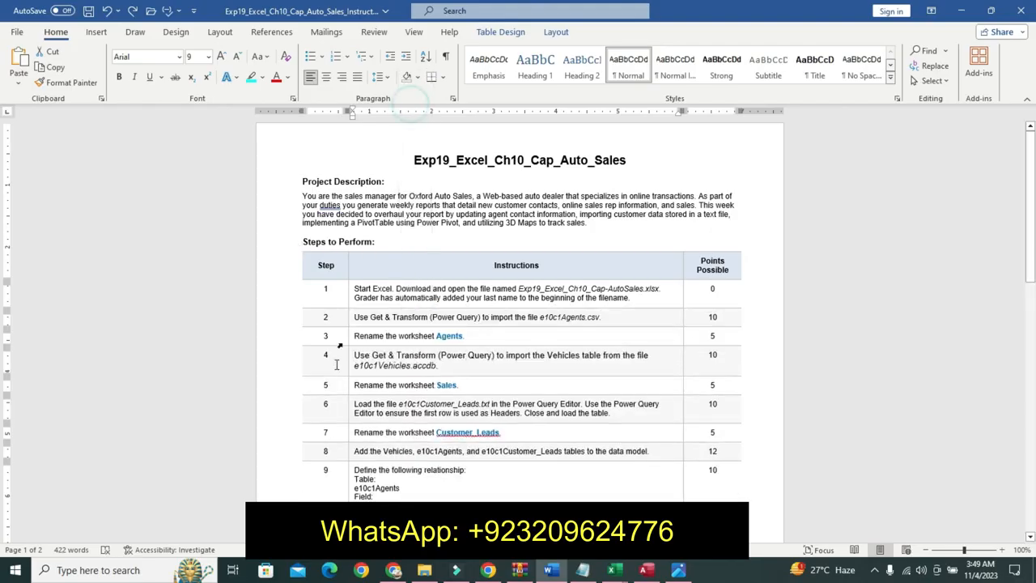
{"action": "left_click", "coordinate": [208, 57]}
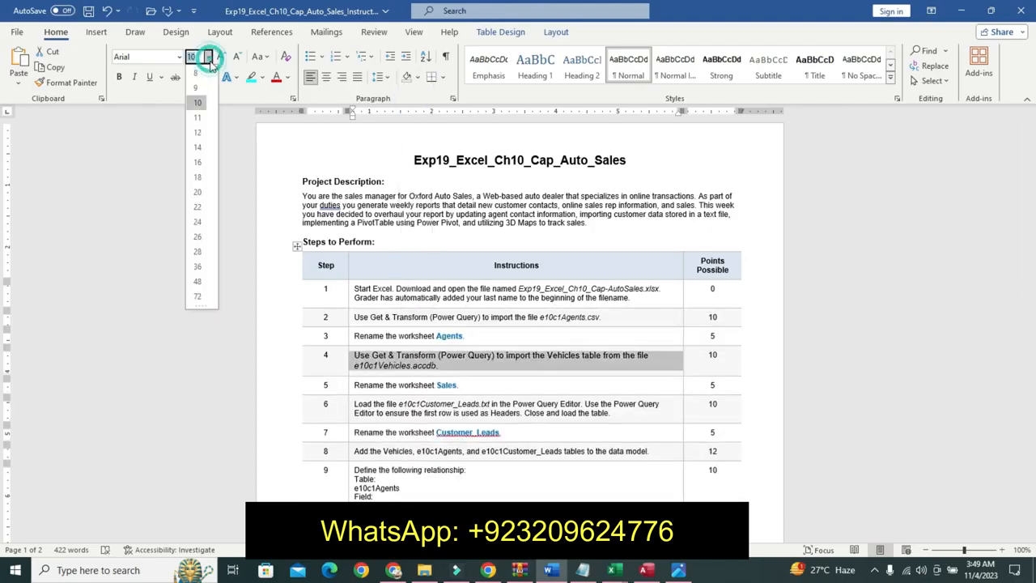
{"action": "left_click", "coordinate": [197, 121]}
{"action": "left_click", "coordinate": [119, 76]}
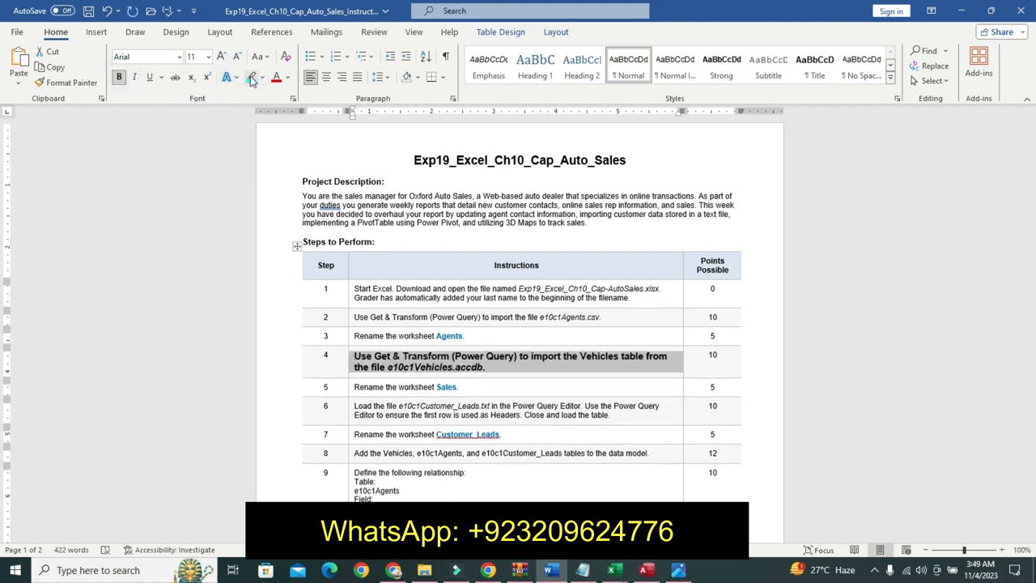
{"action": "left_click", "coordinate": [252, 77]}
{"action": "left_click_drag", "start_coordinate": [356, 356], "coordinate": [484, 368]}
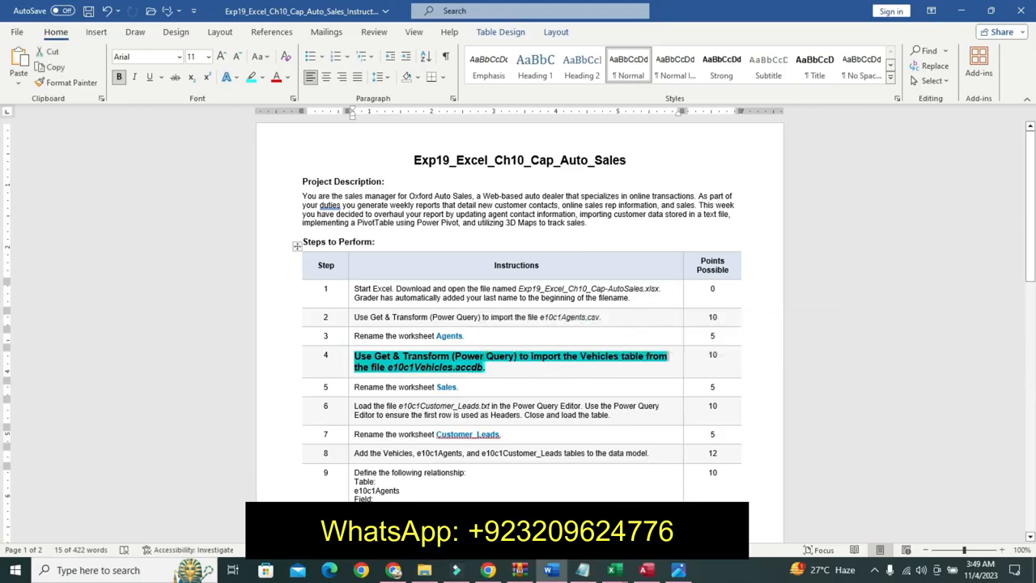
{"action": "mouse_move", "coordinate": [583, 575]}
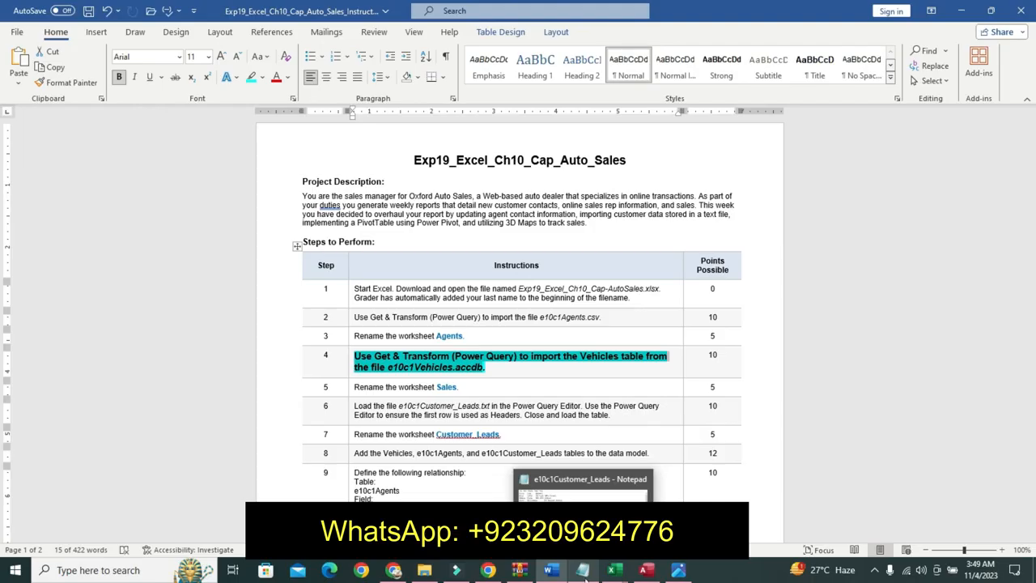
{"action": "mouse_move", "coordinate": [647, 573]}
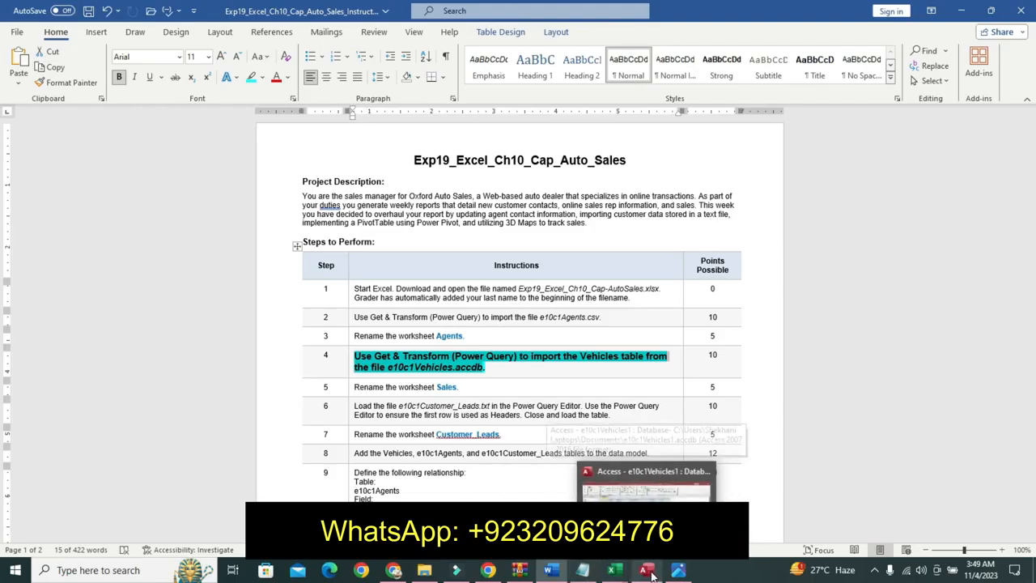
{"action": "left_click", "coordinate": [437, 368]}
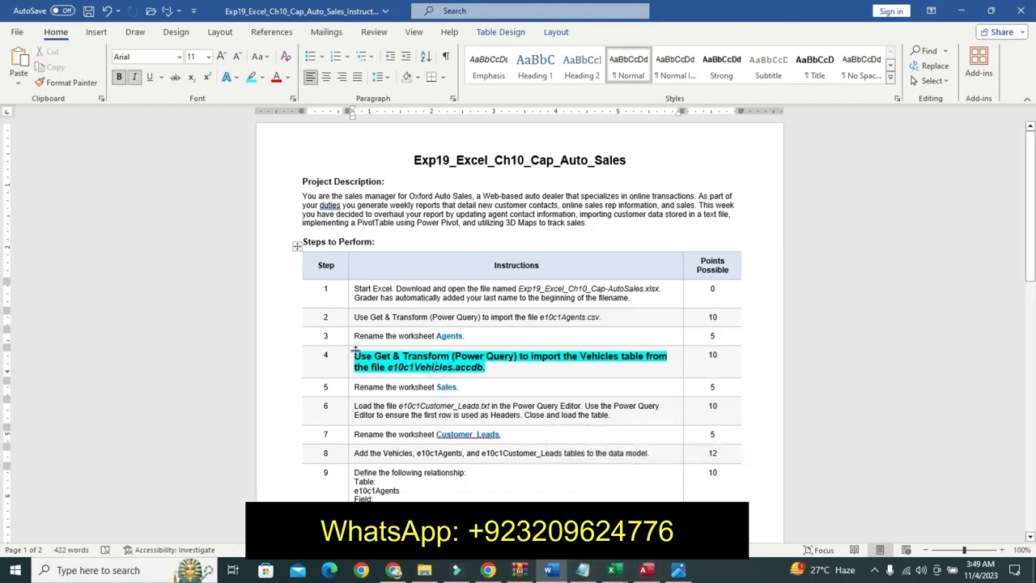
{"action": "left_click_drag", "start_coordinate": [355, 356], "coordinate": [486, 368]}
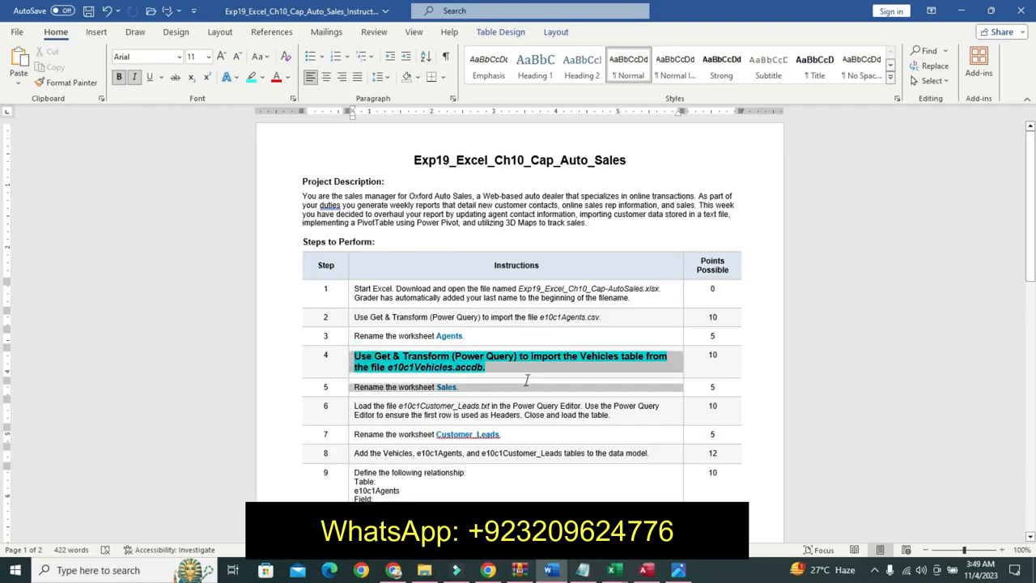
- Import the Vehicles table from the e10c1Vehicles Access database into the workbook using Get & Transform
{"action": "left_click", "coordinate": [615, 572]}
{"action": "left_click", "coordinate": [713, 437]}
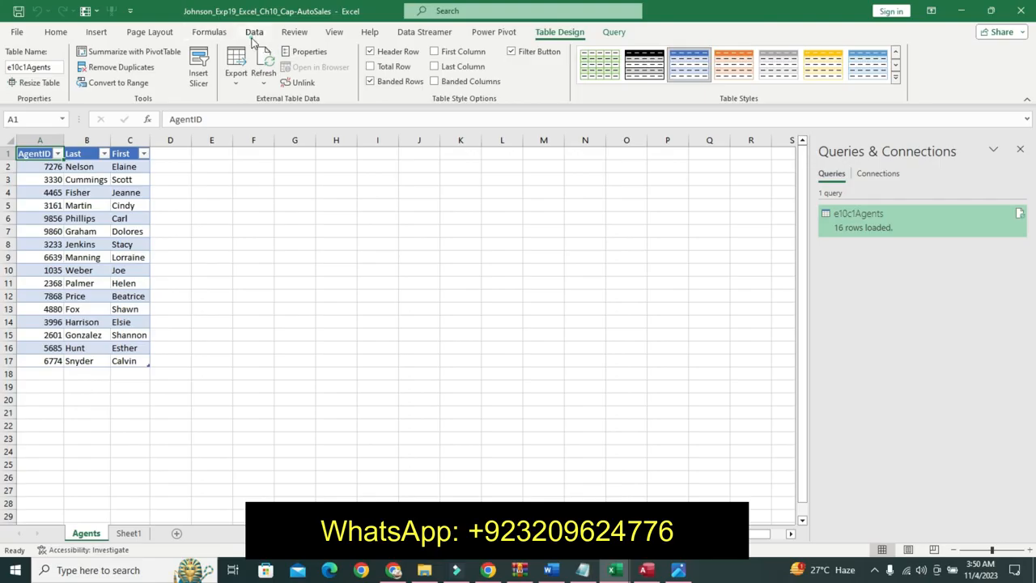
{"action": "left_click", "coordinate": [254, 33]}
{"action": "left_click", "coordinate": [17, 69]}
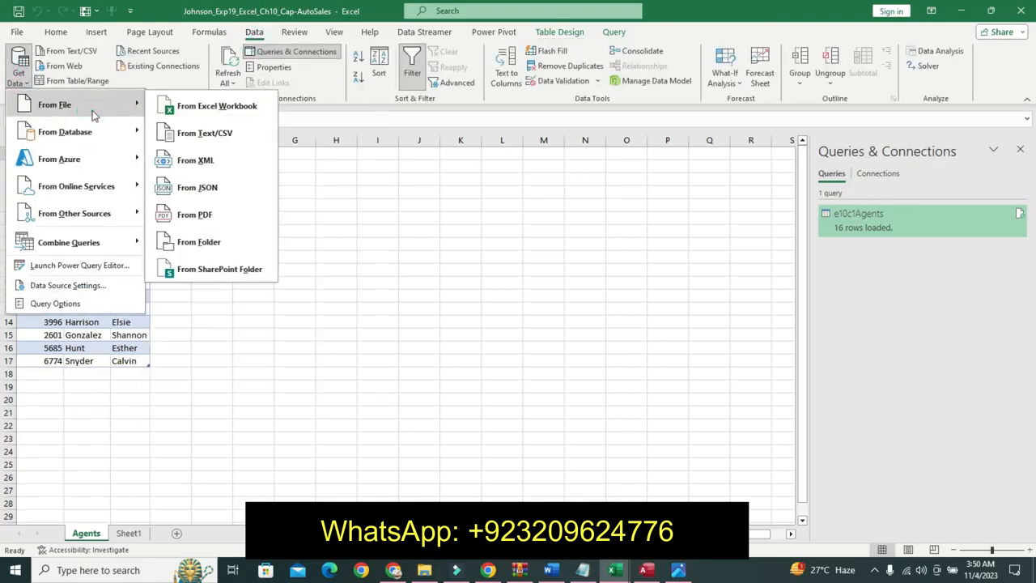
{"action": "left_click", "coordinate": [200, 159]}
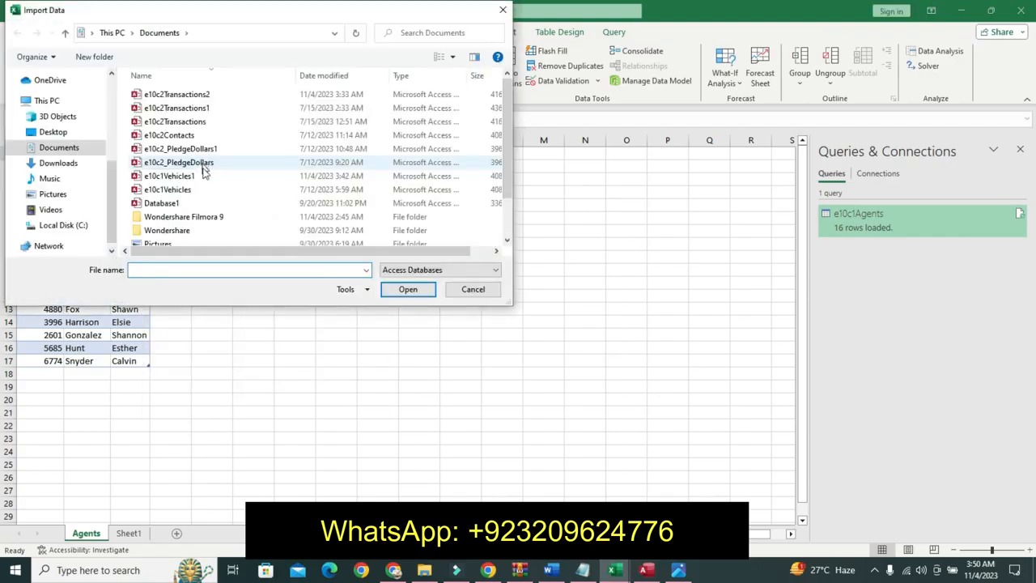
{"action": "left_click", "coordinate": [167, 189]}
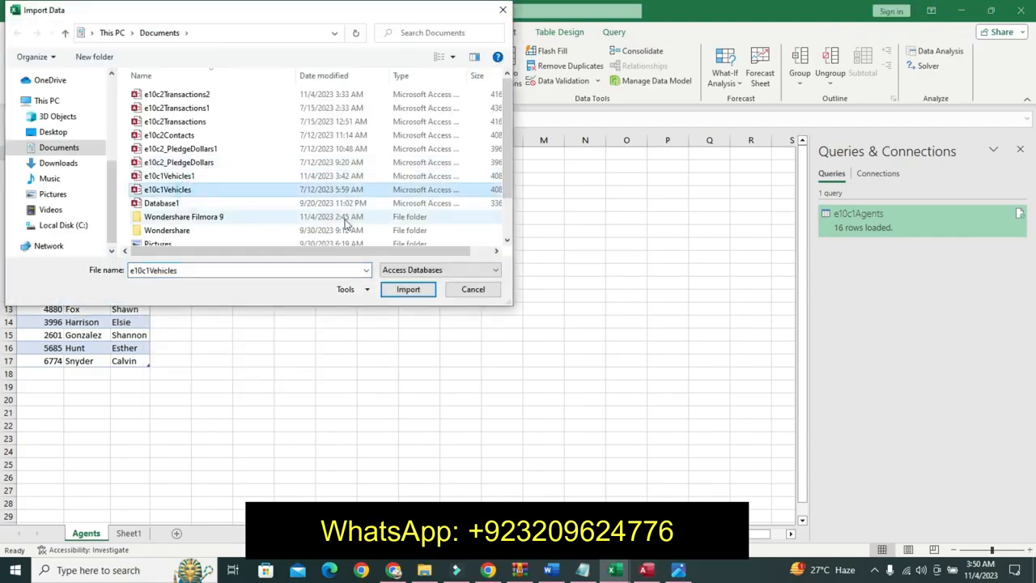
{"action": "left_click", "coordinate": [407, 289]}
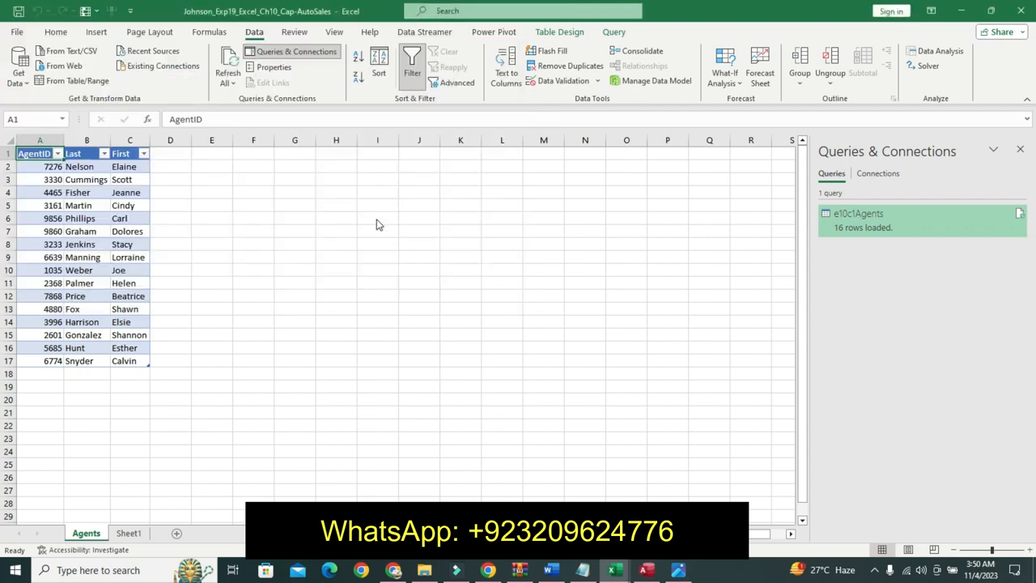
{"action": "left_click", "coordinate": [527, 329]}
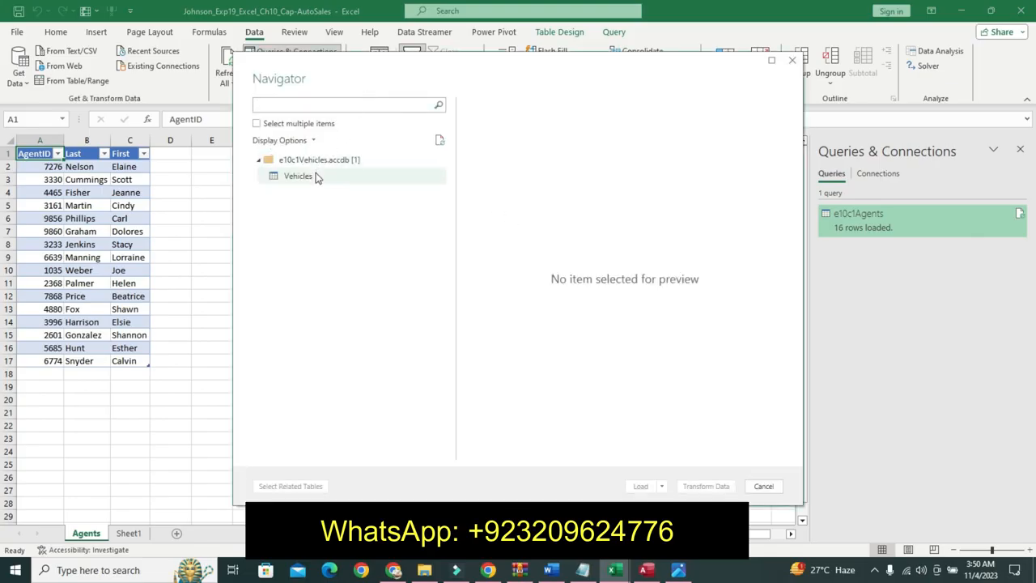
{"action": "left_click", "coordinate": [317, 176]}
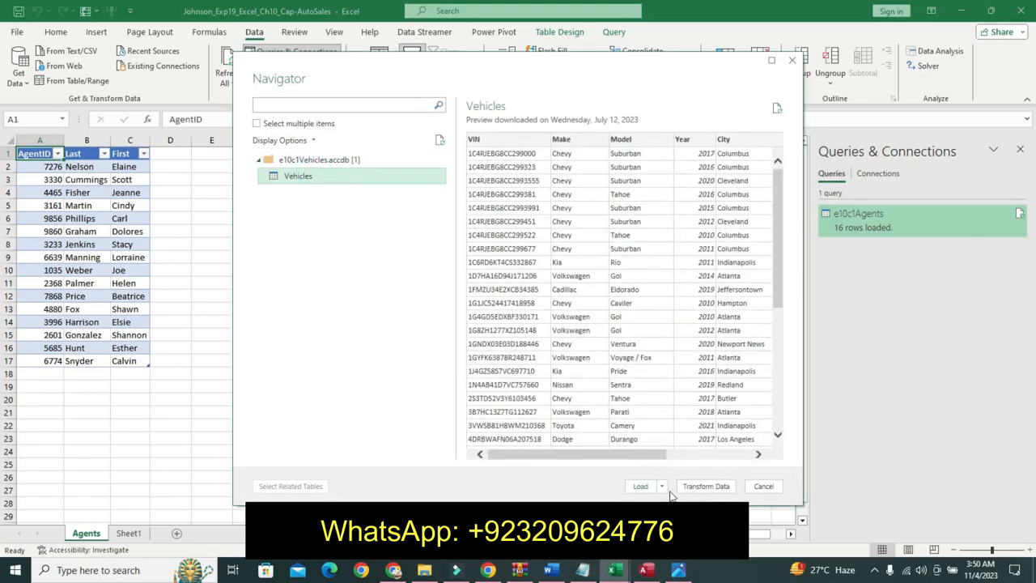
{"action": "left_click", "coordinate": [640, 487]}
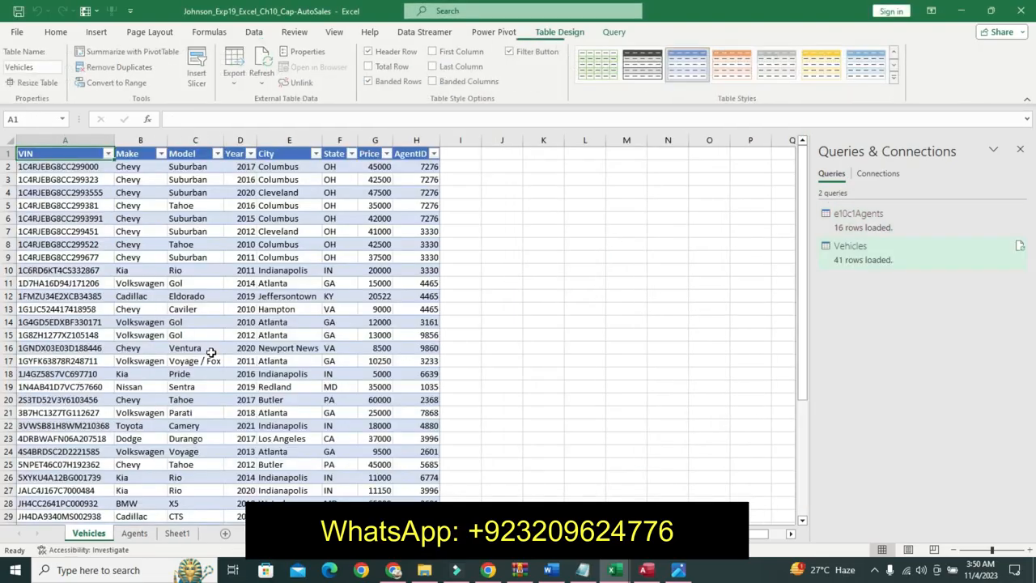
- Undo the formatting applied to step 4's instruction text
{"action": "left_click", "coordinate": [550, 570]}
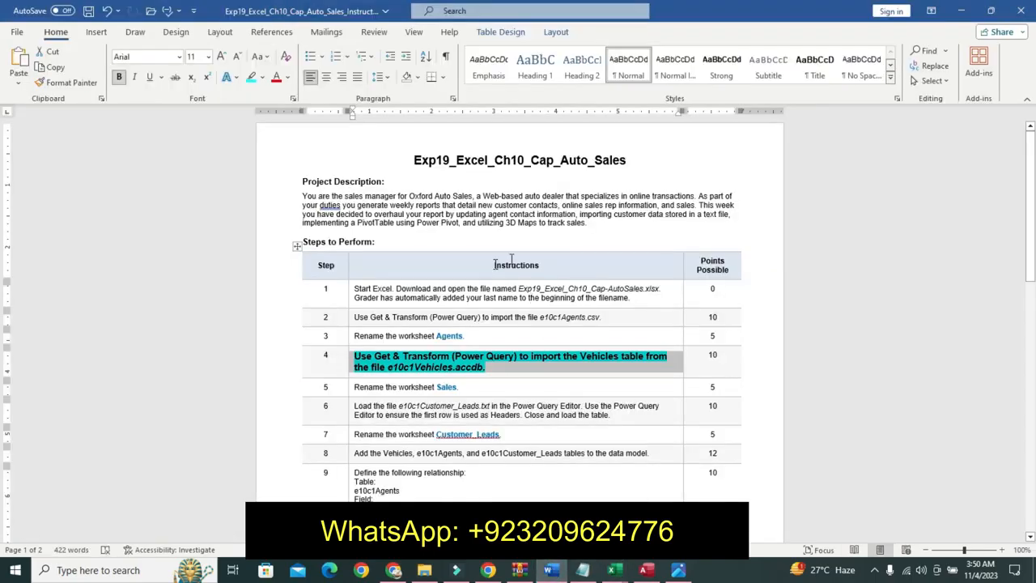
{"action": "key", "text": "ctrl+z"}
{"action": "key", "text": "ctrl+z"}
{"action": "key", "text": "ctrl+z"}
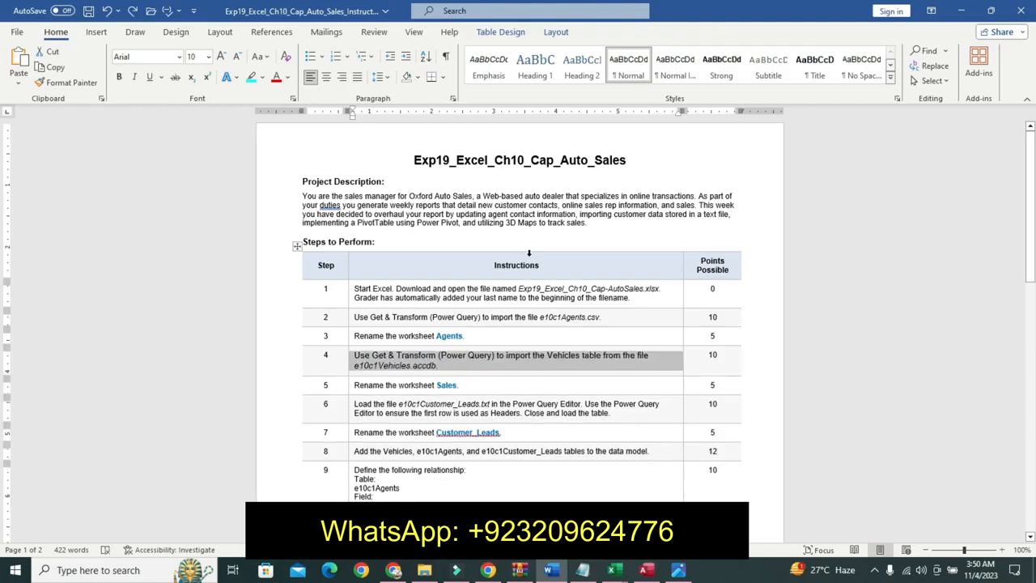
- Format step 5's instruction text as 12 pt bold with a turquoise highlight
{"action": "left_click", "coordinate": [350, 388]}
{"action": "left_click", "coordinate": [424, 346]}
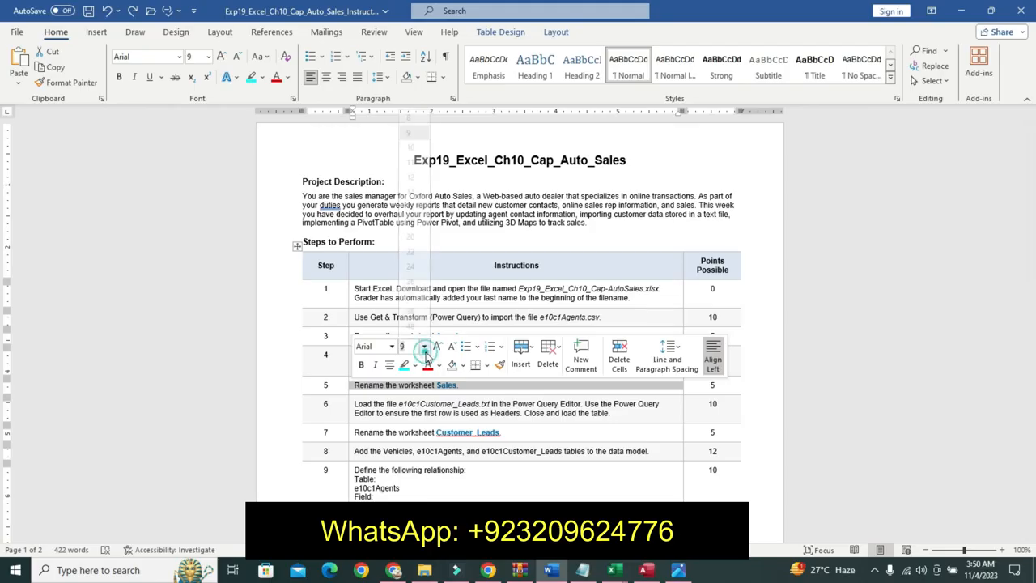
{"action": "left_click", "coordinate": [410, 166]}
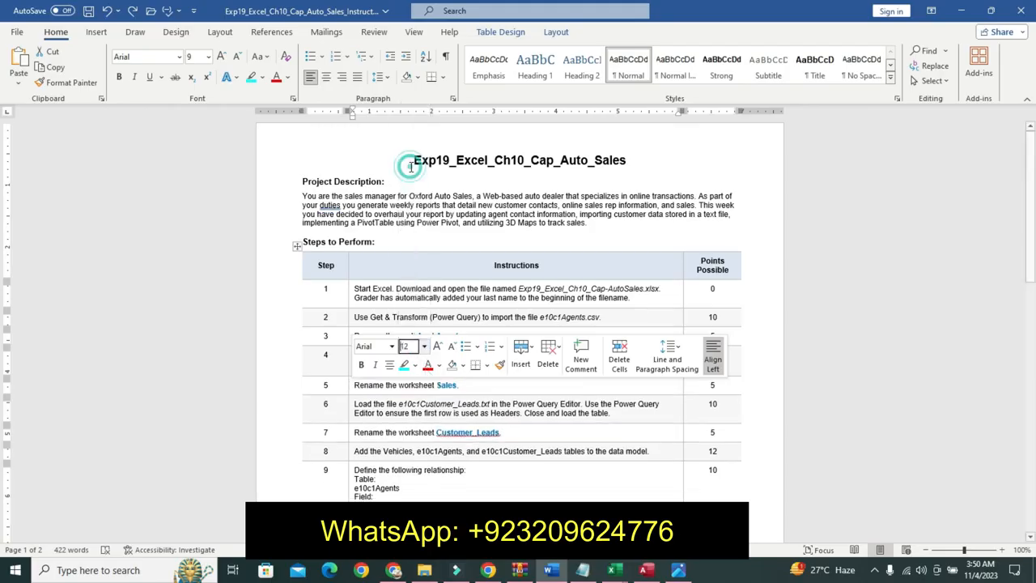
{"action": "left_click", "coordinate": [361, 364]}
{"action": "left_click", "coordinate": [402, 364]}
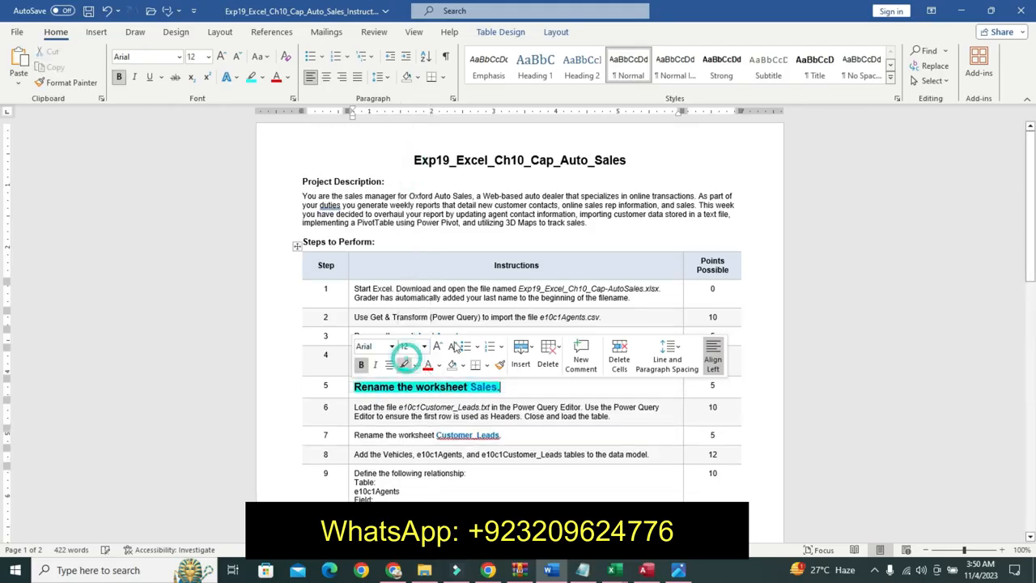
{"action": "left_click_drag", "start_coordinate": [1033, 266], "coordinate": [1023, 314]}
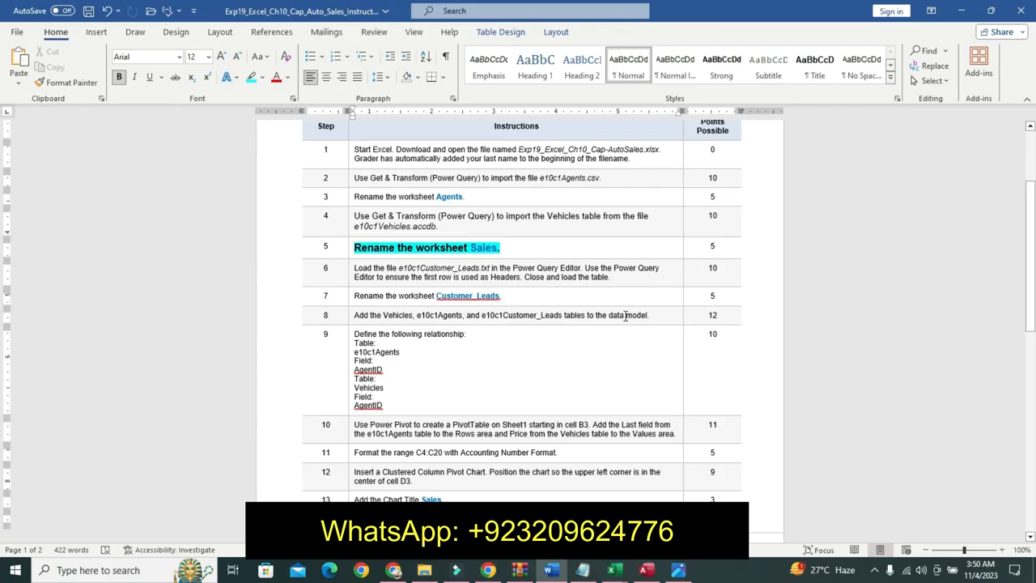
{"action": "left_click_drag", "start_coordinate": [472, 247], "coordinate": [500, 247]}
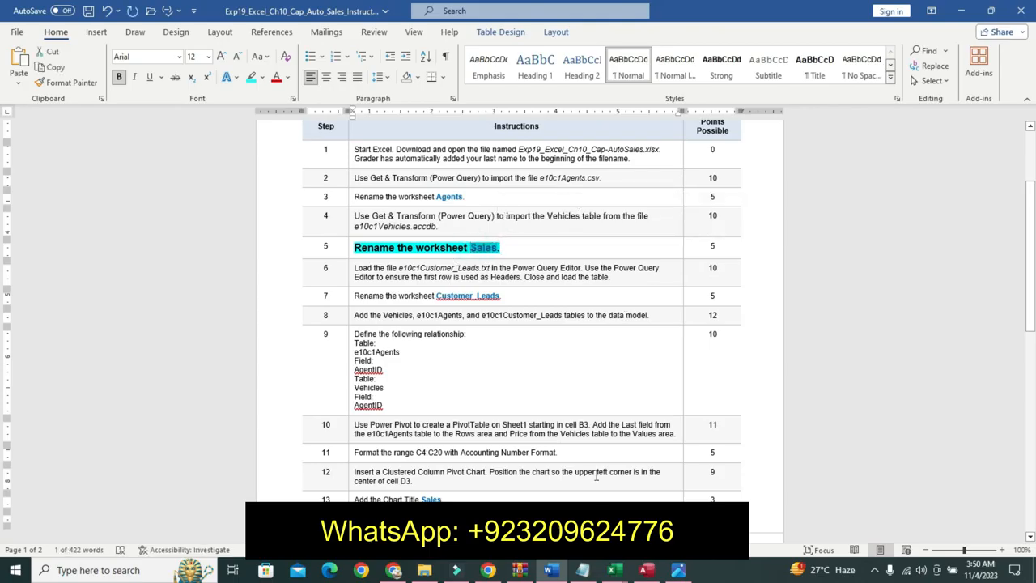
- Rename the Vehicles worksheet to Sales
{"action": "left_click", "coordinate": [615, 570]}
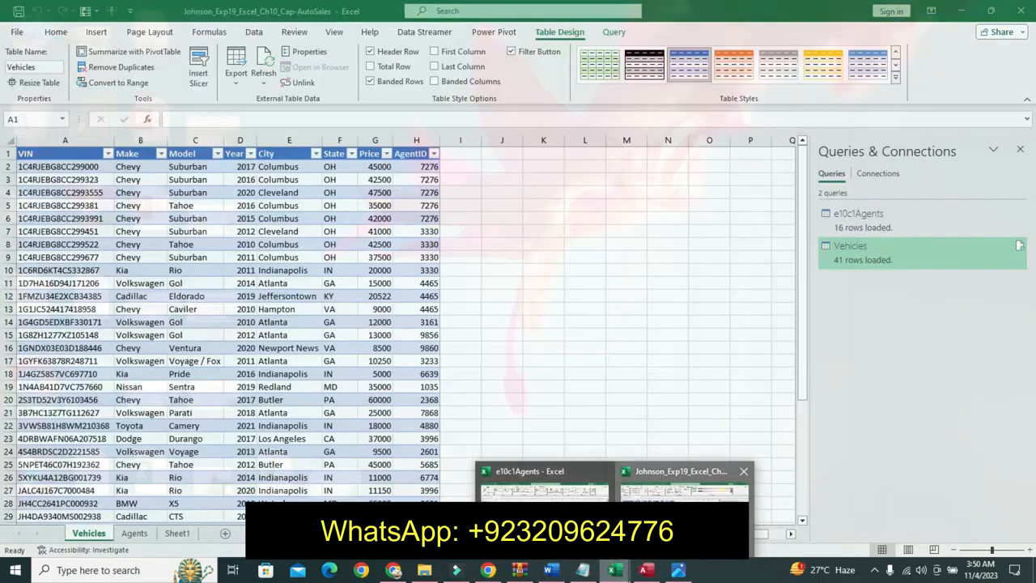
{"action": "left_click", "coordinate": [684, 485]}
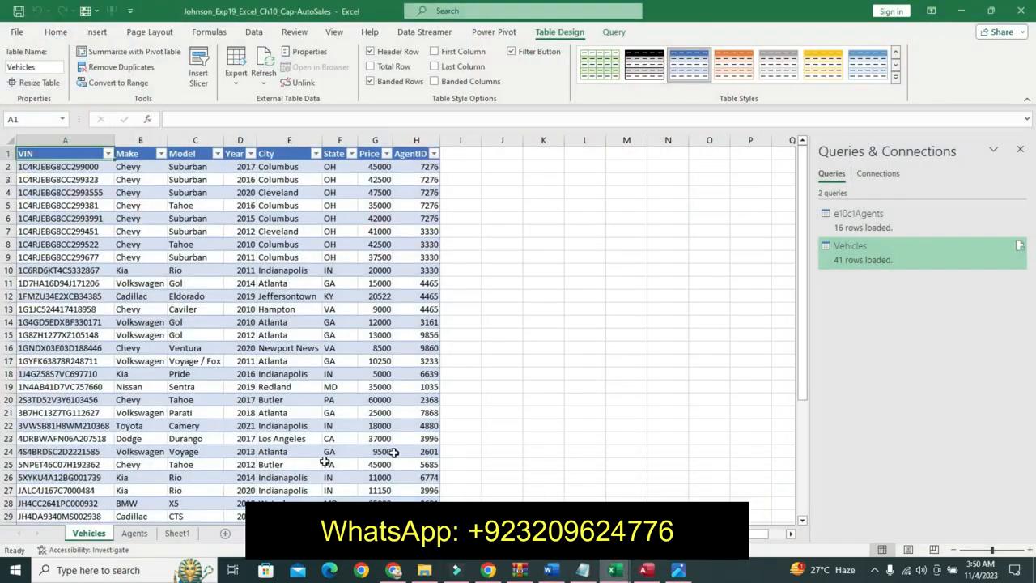
{"action": "right_click", "coordinate": [88, 538]}
{"action": "left_click", "coordinate": [121, 393]}
{"action": "type", "text": "Sales"}
{"action": "key", "text": "Return"}
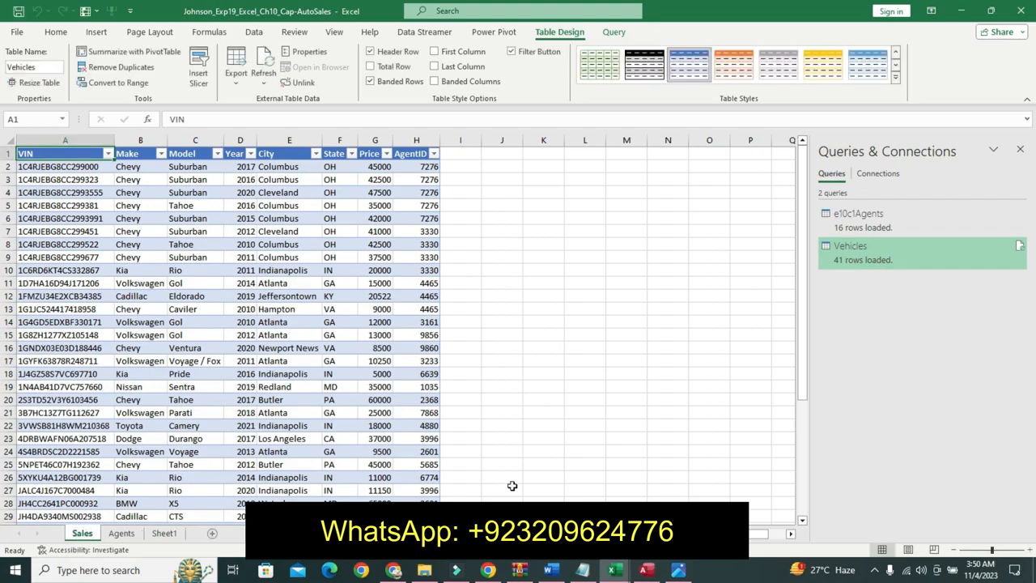
- Undo the formatting applied to step 5's instruction text
{"action": "left_click", "coordinate": [551, 570]}
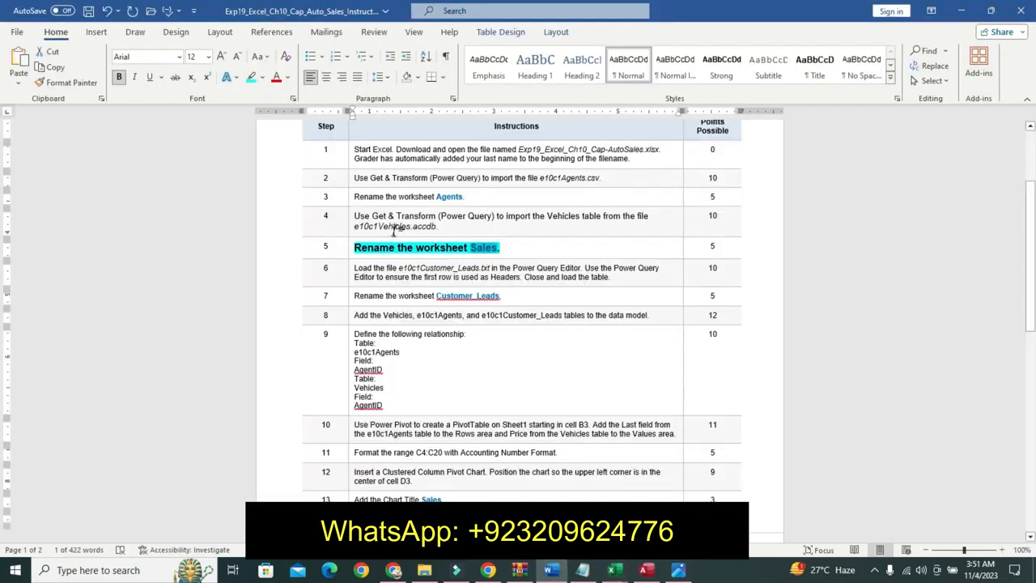
{"action": "key", "text": "ctrl+z"}
{"action": "key", "text": "ctrl+z"}
{"action": "key", "text": "ctrl+z"}
{"action": "key", "text": "ctrl+z"}
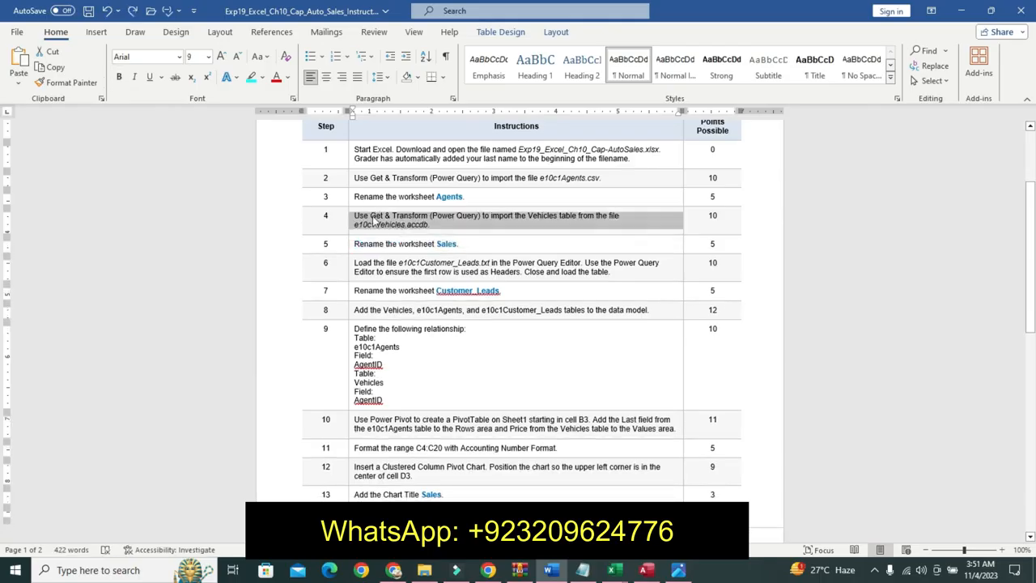
- Format step 6's instruction text as 11 pt bold with a turquoise highlight
{"action": "left_click", "coordinate": [349, 271]}
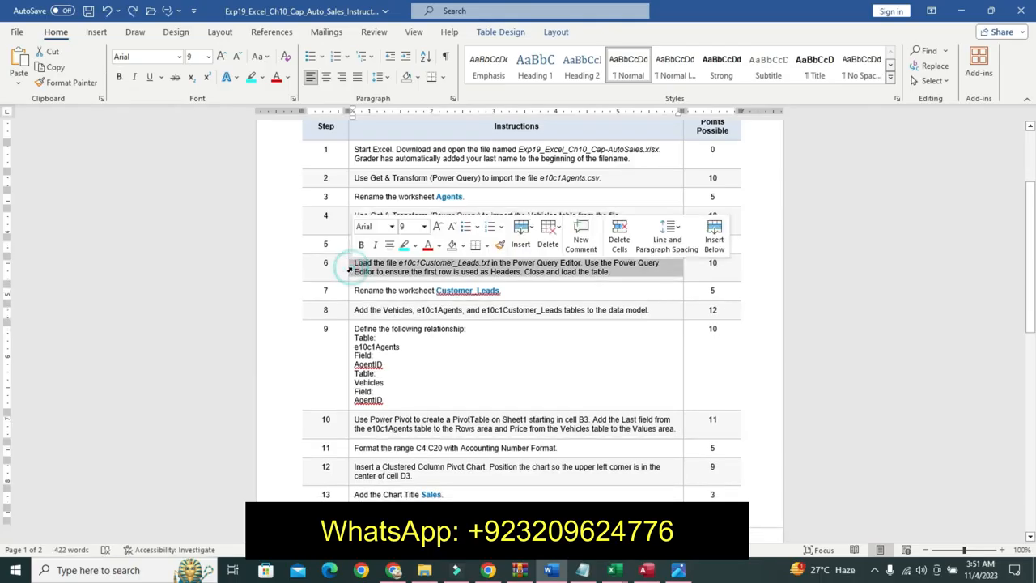
{"action": "left_click", "coordinate": [423, 227]}
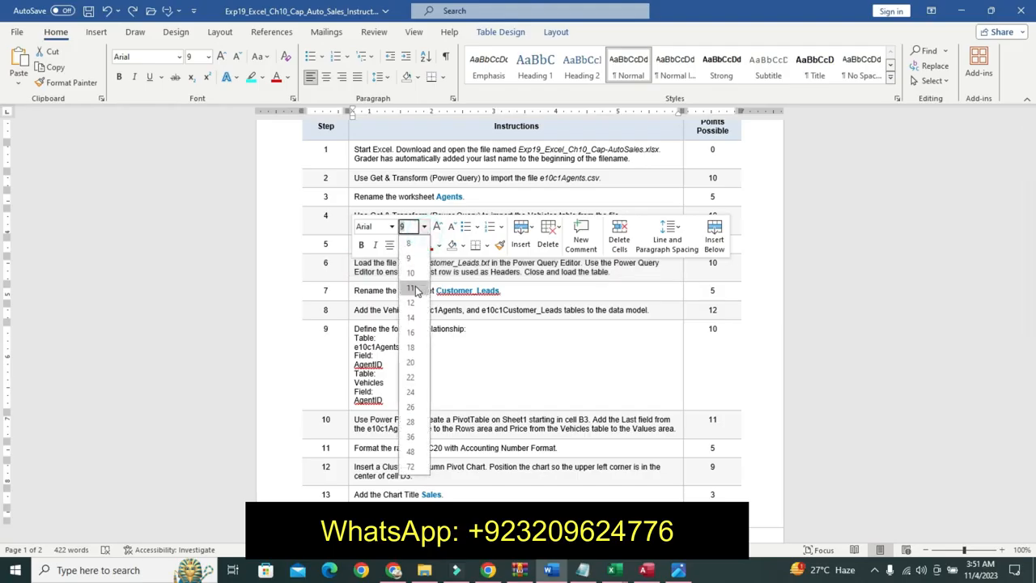
{"action": "left_click", "coordinate": [411, 288]}
{"action": "left_click", "coordinate": [362, 244]}
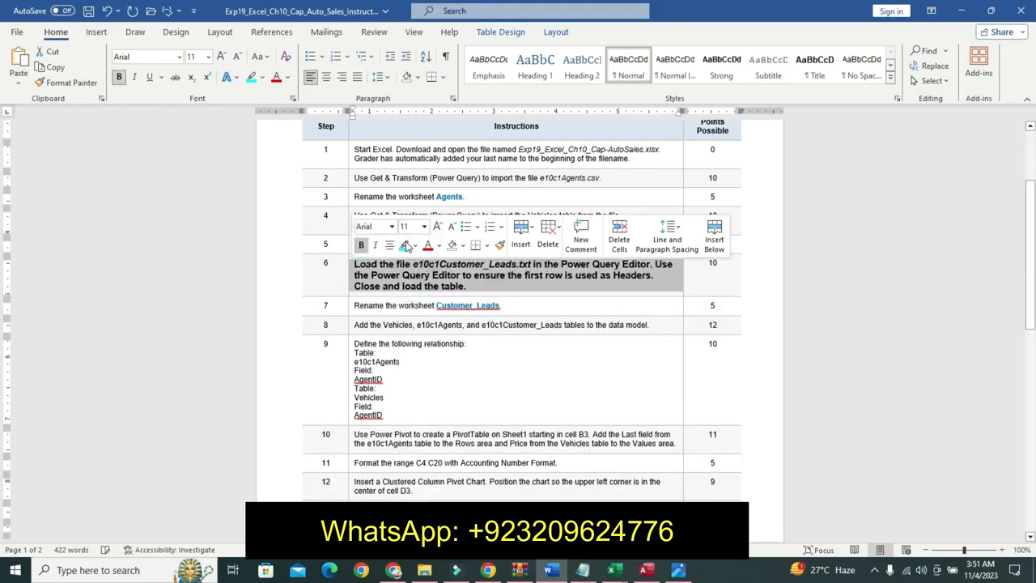
{"action": "left_click", "coordinate": [404, 244]}
{"action": "left_click_drag", "start_coordinate": [362, 264], "coordinate": [486, 287]}
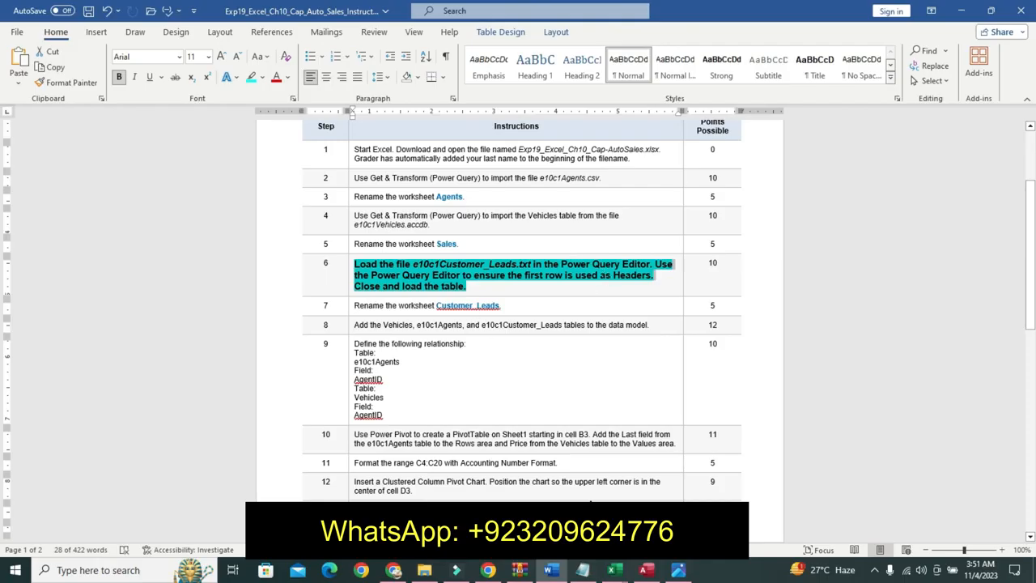
{"action": "mouse_move", "coordinate": [605, 574]}
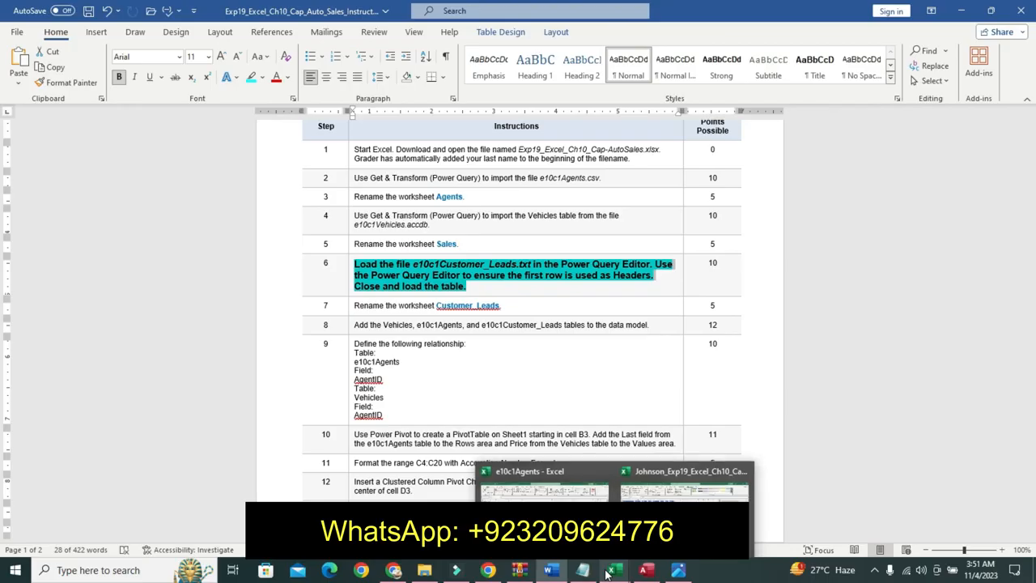
{"action": "left_click", "coordinate": [684, 489]}
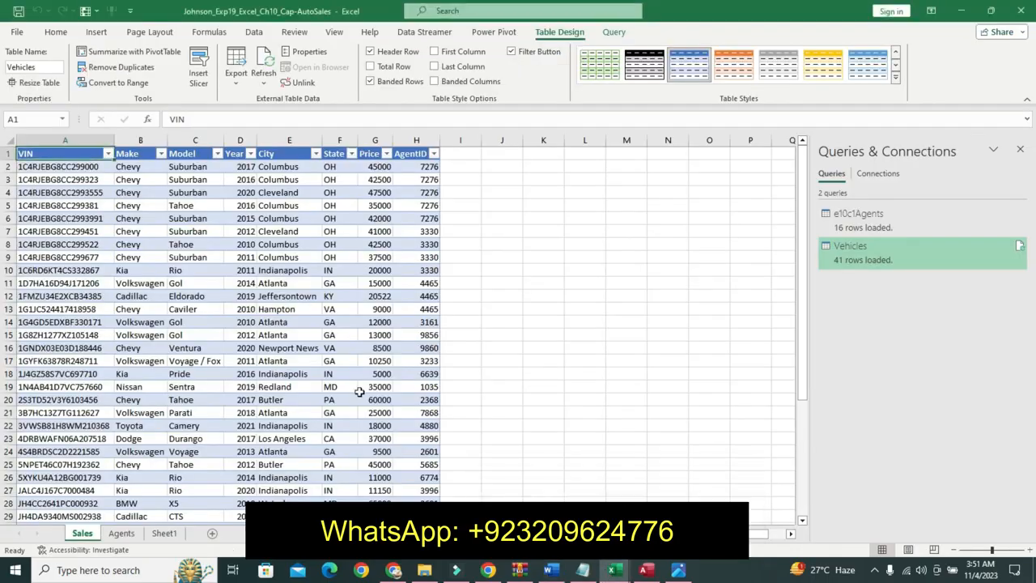
{"action": "left_click", "coordinate": [256, 32]}
{"action": "left_click", "coordinate": [22, 84]}
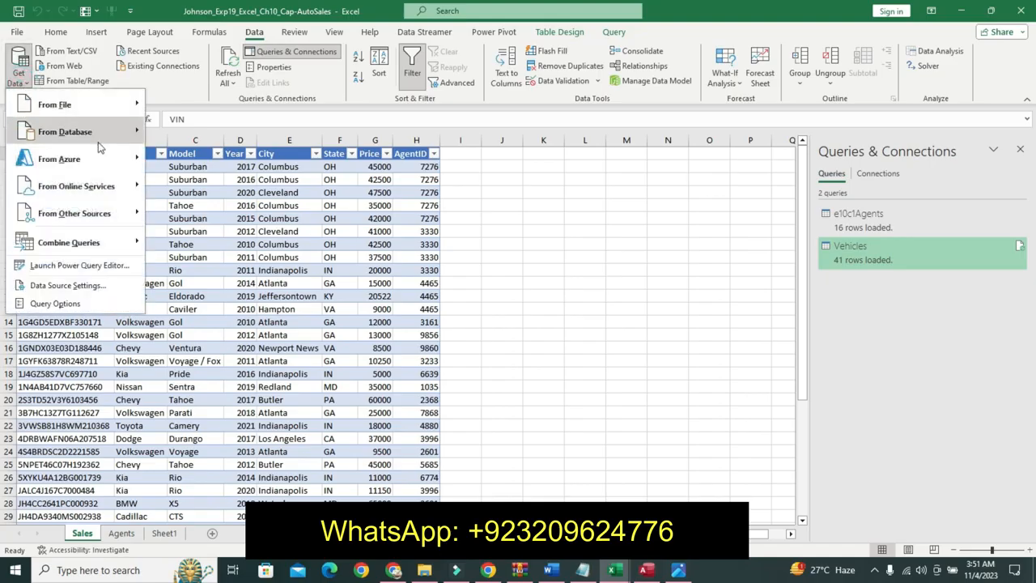
{"action": "left_click", "coordinate": [85, 108]}
{"action": "left_click", "coordinate": [186, 133]}
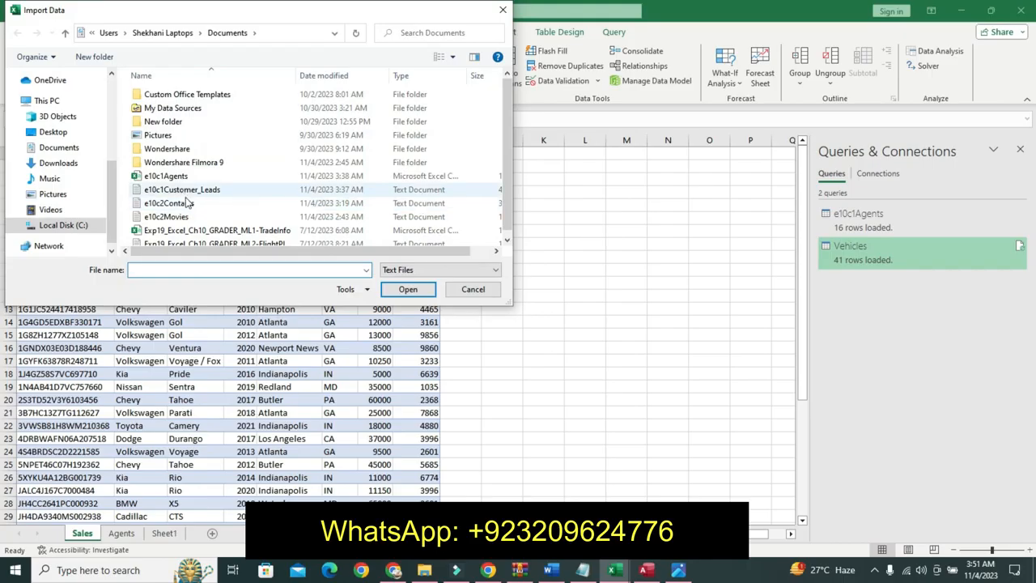
{"action": "left_click", "coordinate": [187, 207]}
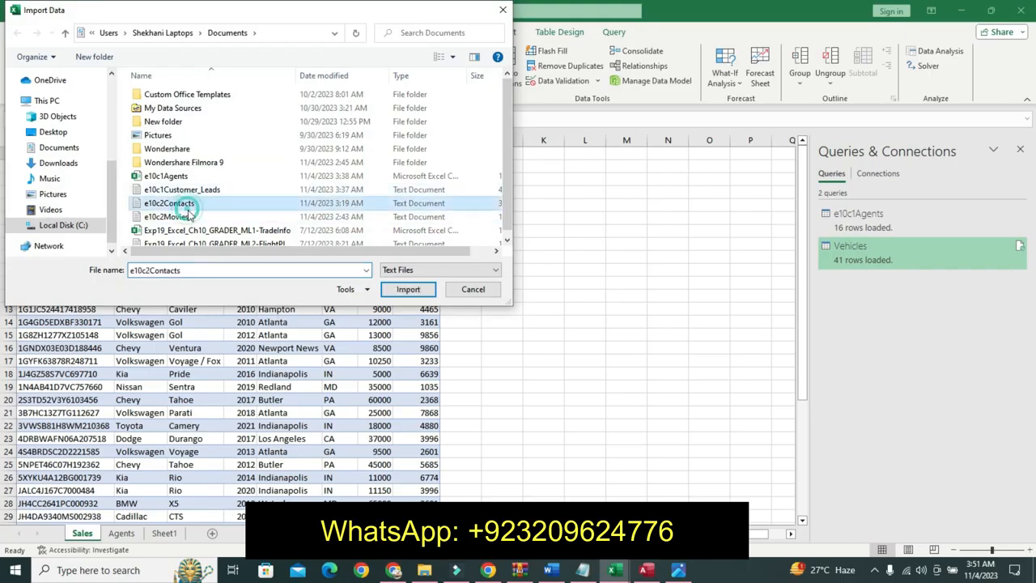
{"action": "left_click", "coordinate": [407, 289]}
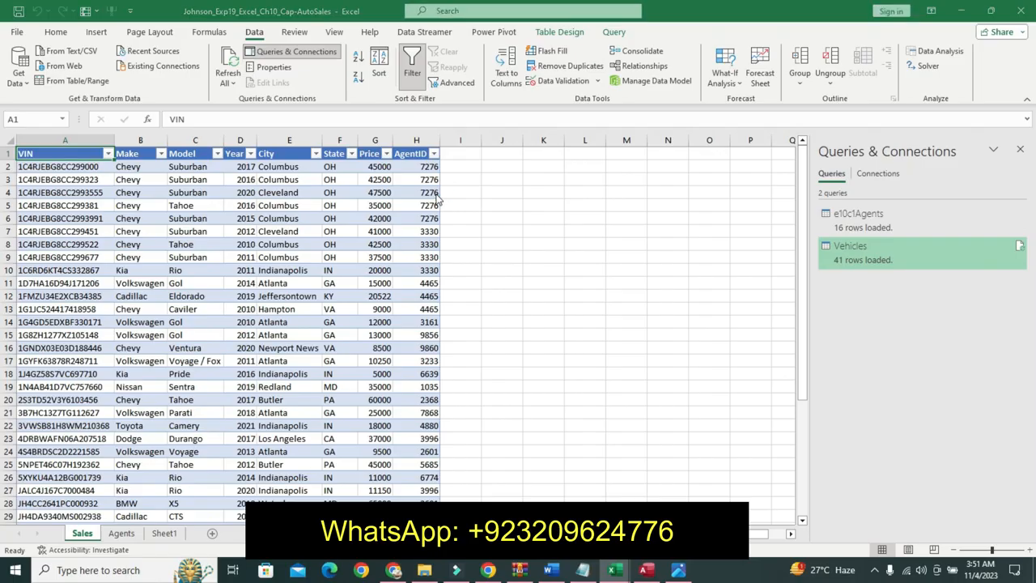
{"action": "left_click", "coordinate": [327, 177]}
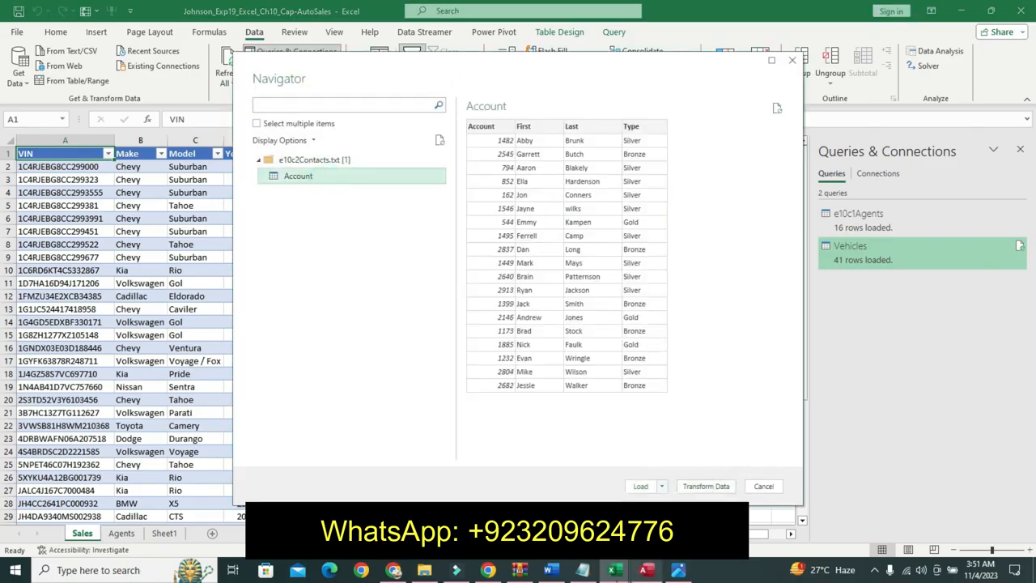
{"action": "mouse_move", "coordinate": [590, 571]}
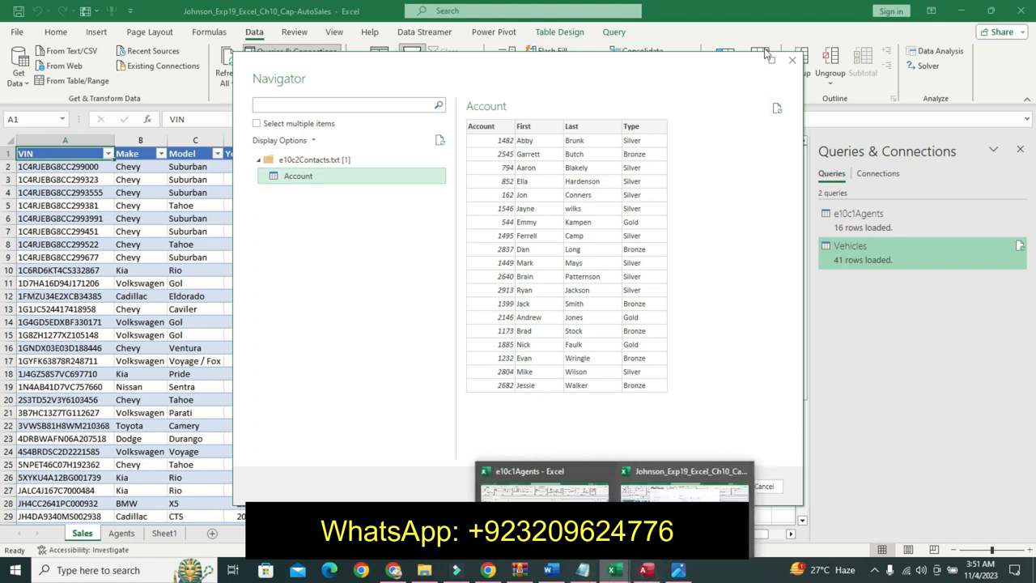
{"action": "left_click", "coordinate": [792, 58]}
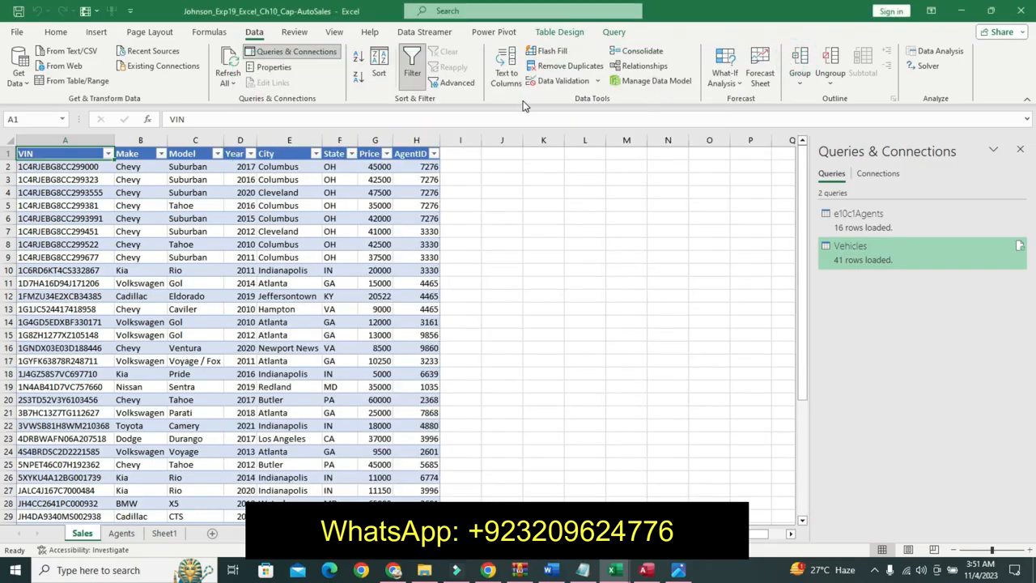
- Import the e10c1Customer_Leads text file with Get Data from Text/CSV and load it into the workbook
{"action": "left_click", "coordinate": [18, 75]}
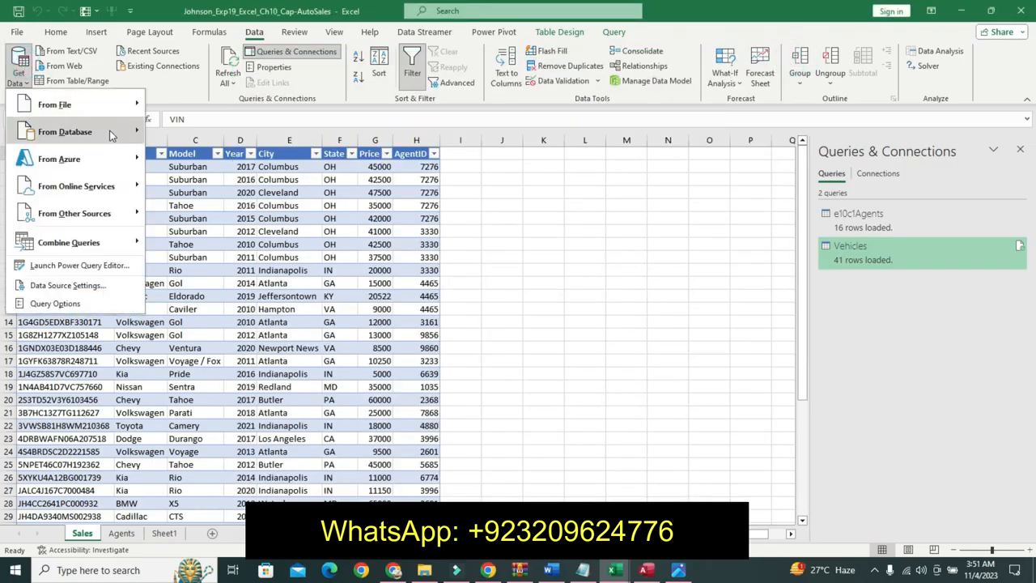
{"action": "mouse_move", "coordinate": [101, 104]}
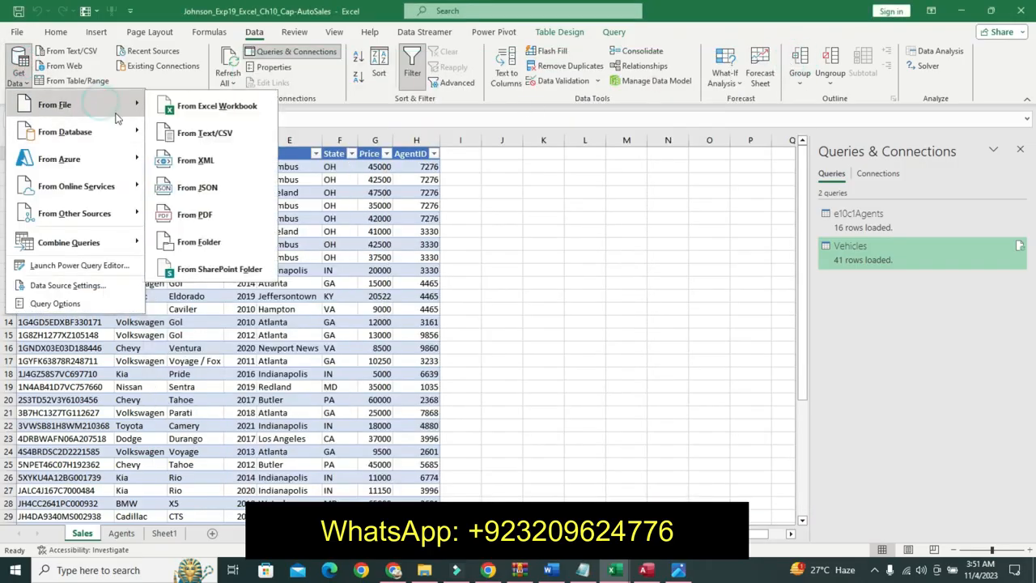
{"action": "left_click", "coordinate": [177, 137]}
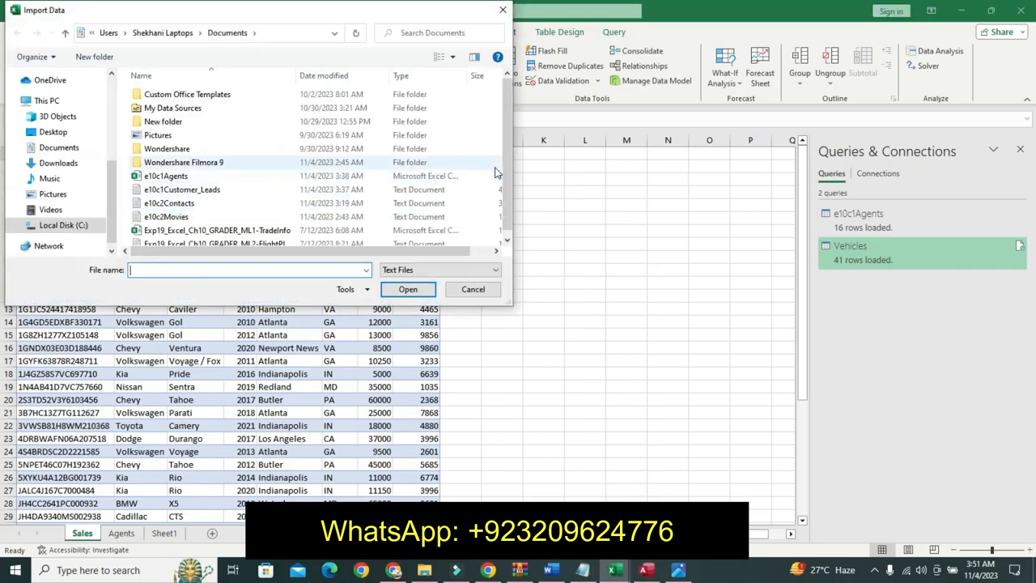
{"action": "left_click", "coordinate": [320, 190]}
{"action": "left_click", "coordinate": [408, 289]}
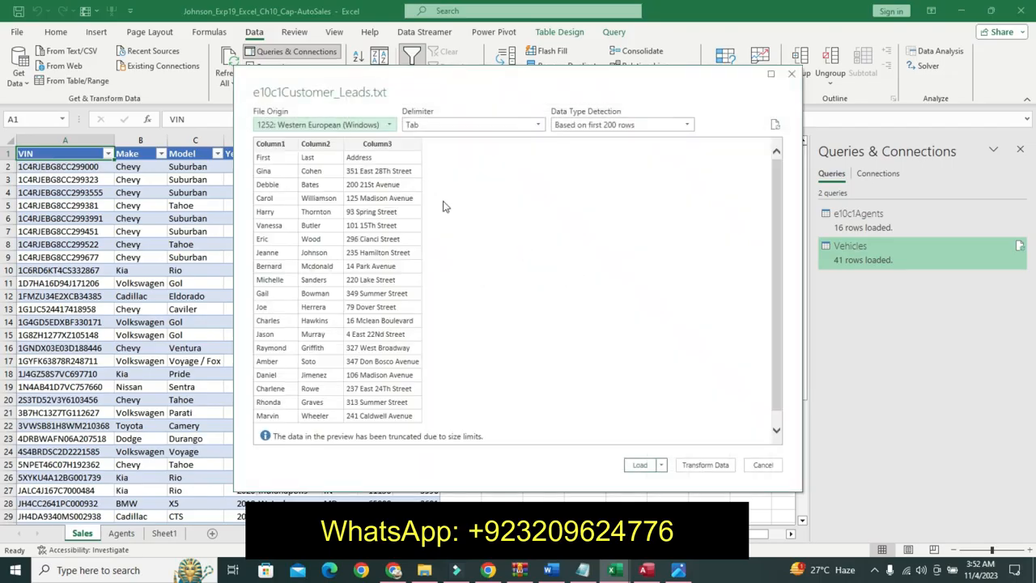
{"action": "left_click", "coordinate": [640, 465]}
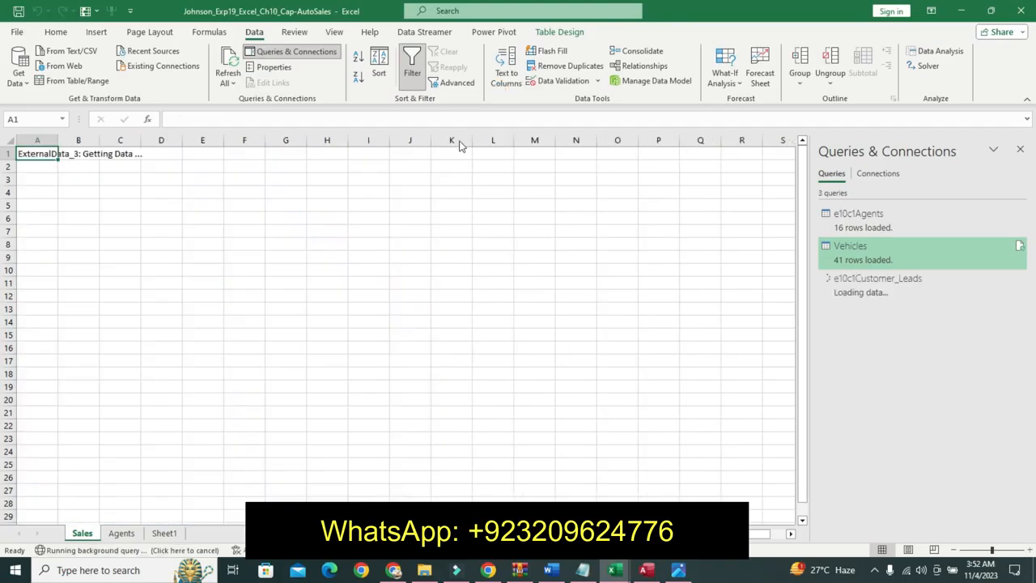
- Undo the formatting applied to step 6's instruction text in the instructions document
{"action": "left_click", "coordinate": [550, 570]}
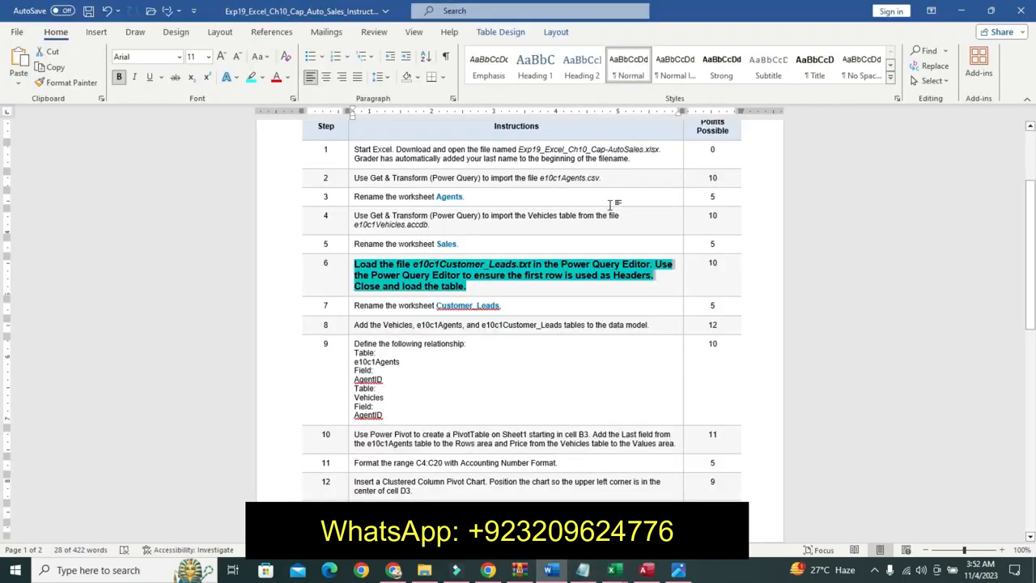
{"action": "key", "text": "ctrl+z"}
{"action": "key", "text": "ctrl+z"}
{"action": "key", "text": "ctrl+z"}
{"action": "key", "text": "ctrl+z"}
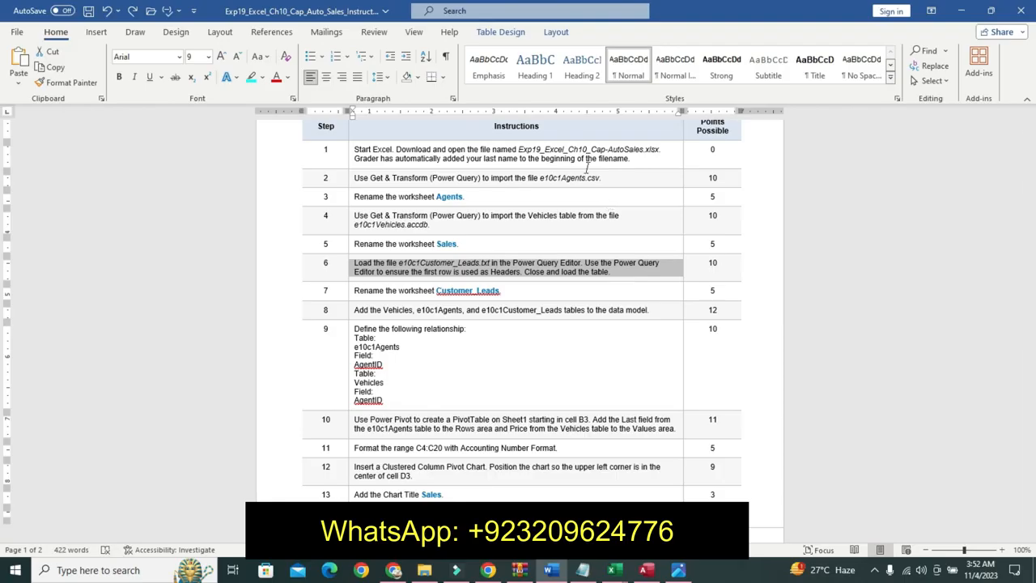
- Format step 7's instruction text as 12 pt bold with a turquoise highlight
{"action": "left_click", "coordinate": [351, 295]}
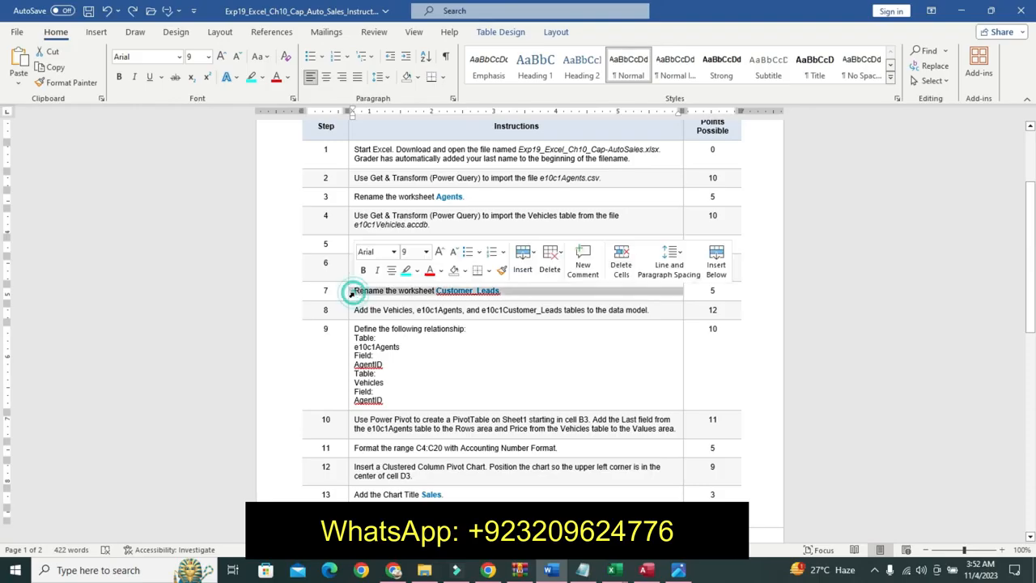
{"action": "left_click", "coordinate": [425, 252]}
{"action": "left_click", "coordinate": [417, 325]}
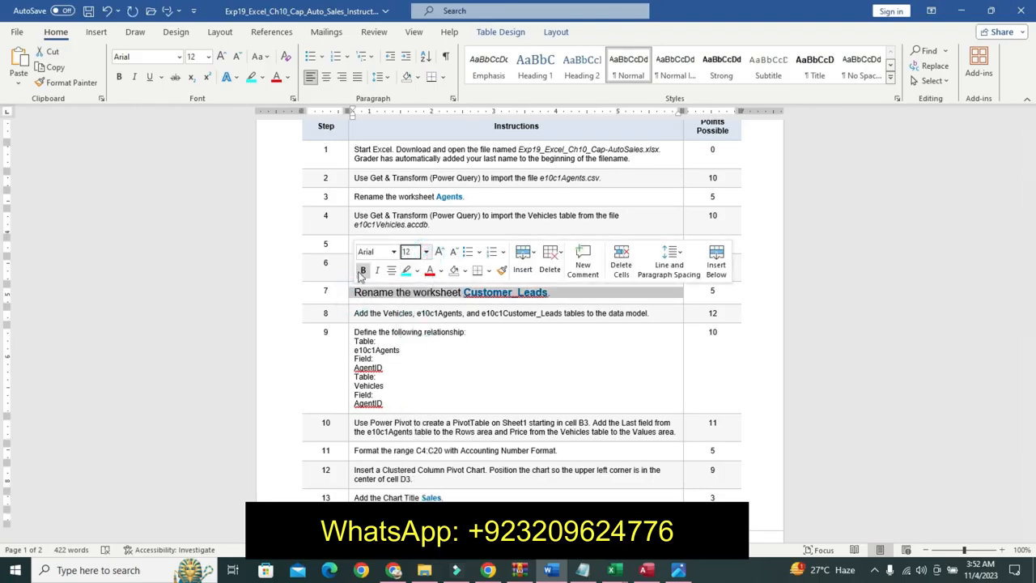
{"action": "left_click", "coordinate": [363, 269]}
{"action": "left_click", "coordinate": [407, 269]}
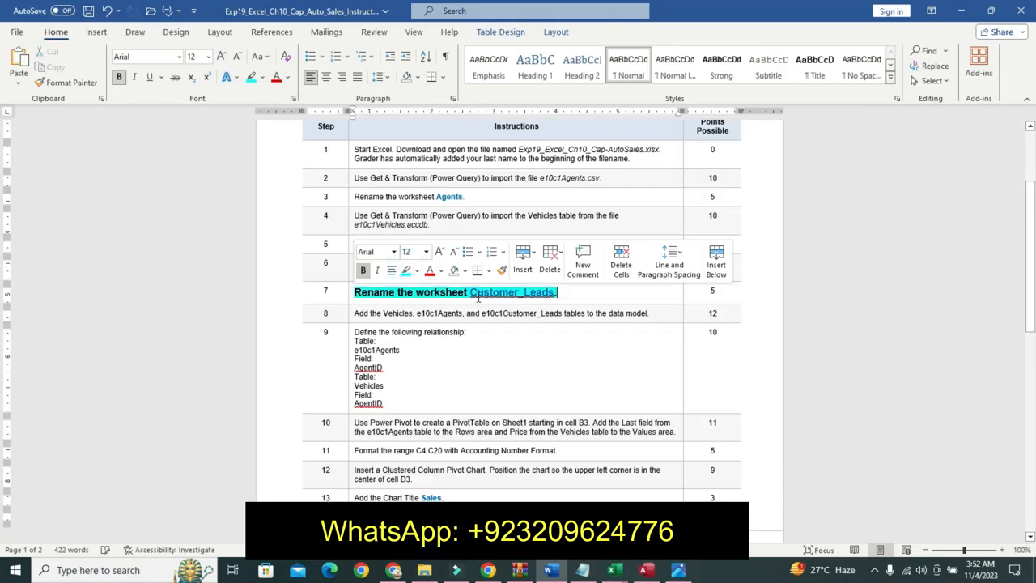
{"action": "left_click_drag", "start_coordinate": [471, 294], "coordinate": [555, 292]}
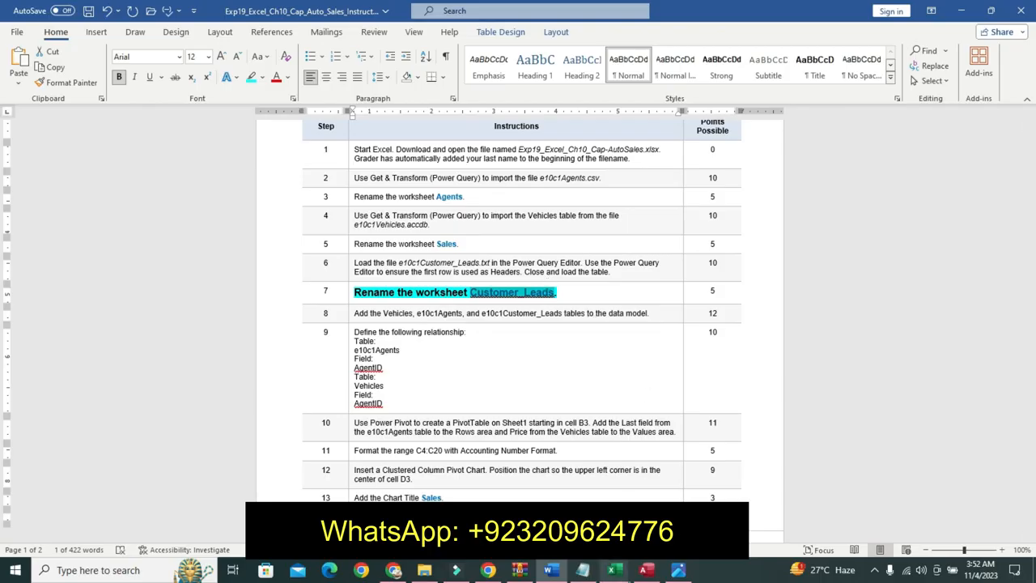
- Rename the newly loaded worksheet to Customer_Leads
{"action": "mouse_move", "coordinate": [614, 570]}
{"action": "left_click", "coordinate": [684, 484]}
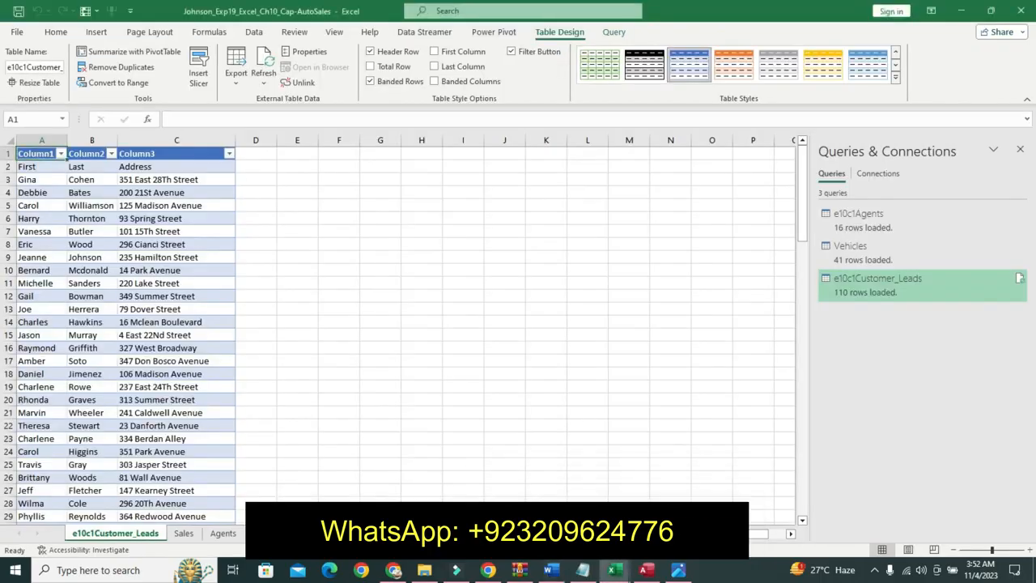
{"action": "right_click", "coordinate": [160, 531]}
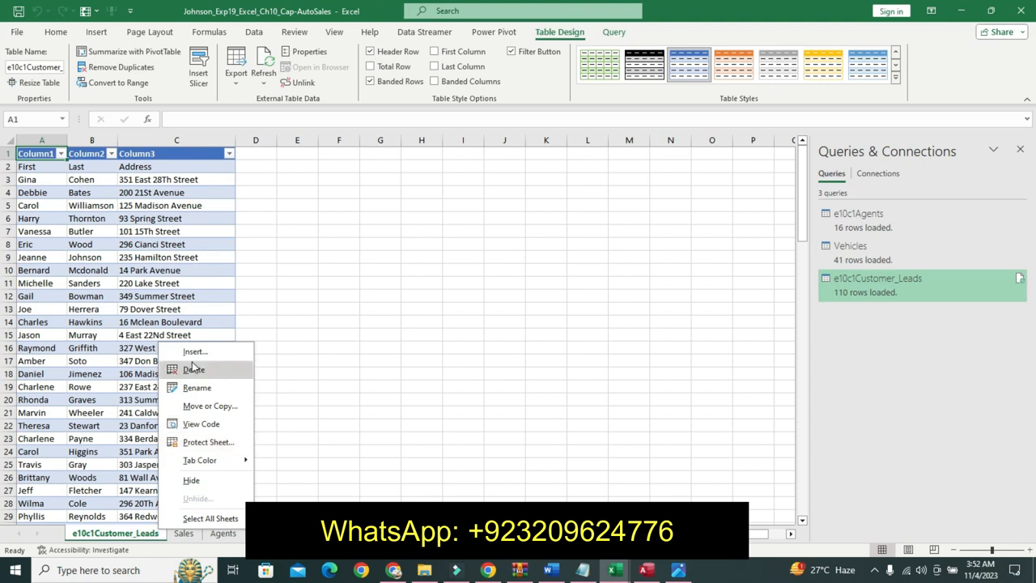
{"action": "left_click", "coordinate": [197, 391]}
{"action": "type", "text": "Customer_Leads"}
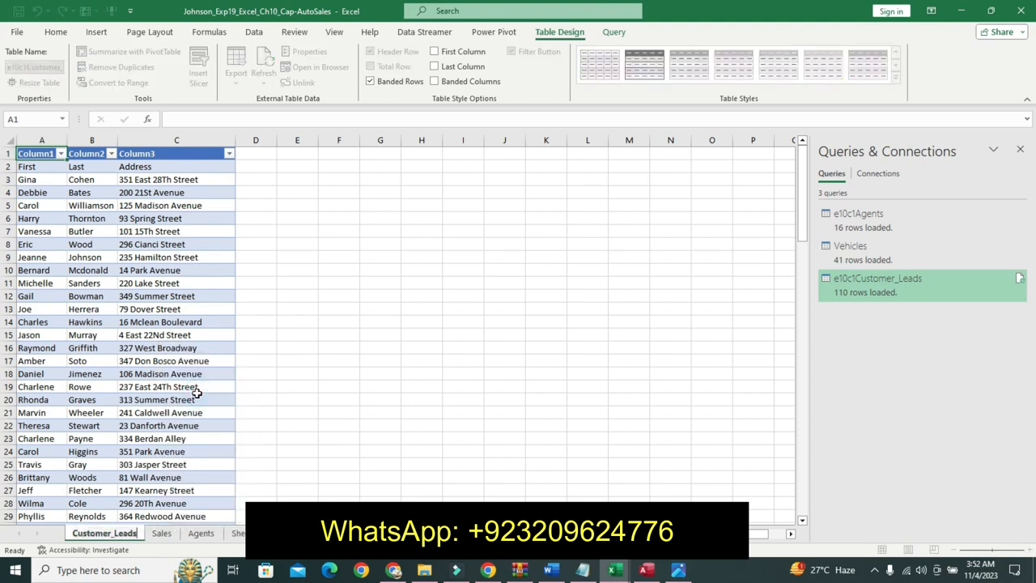
{"action": "key", "text": "Return"}
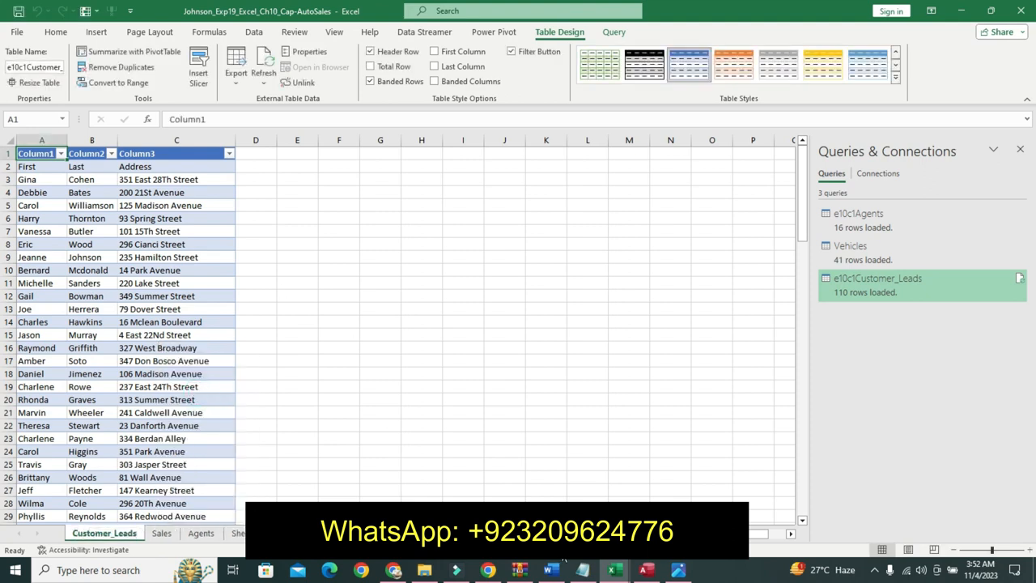
- Format step 8's instruction text as 12 pt bold with a turquoise highlight
{"action": "left_click", "coordinate": [556, 571]}
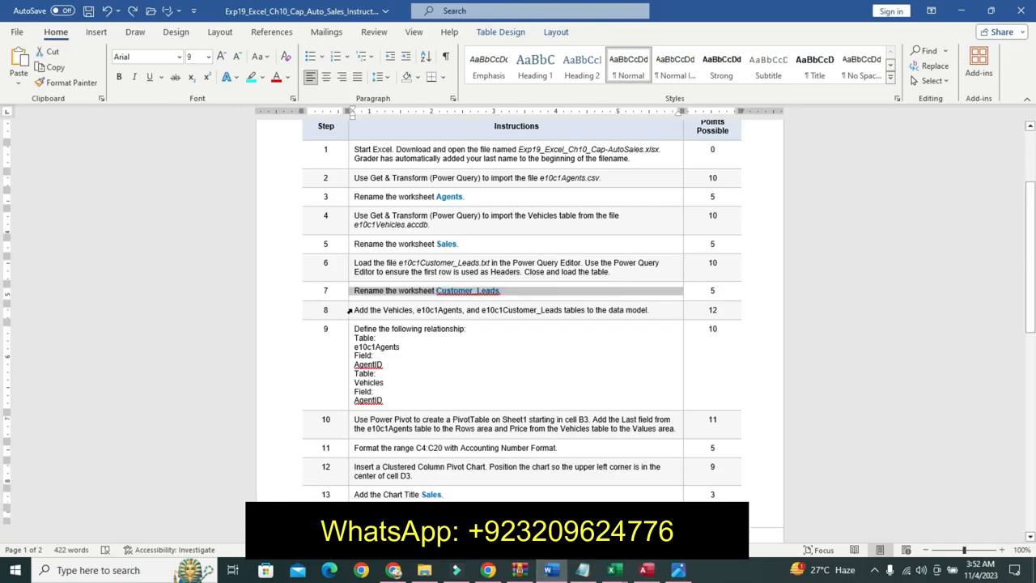
{"action": "left_click", "coordinate": [350, 310]}
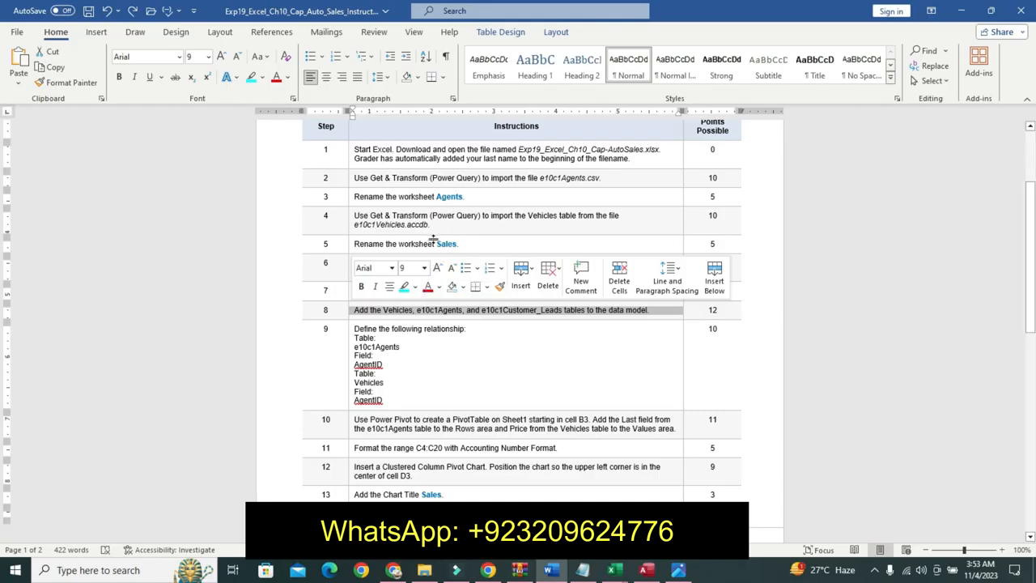
{"action": "left_click", "coordinate": [423, 268]}
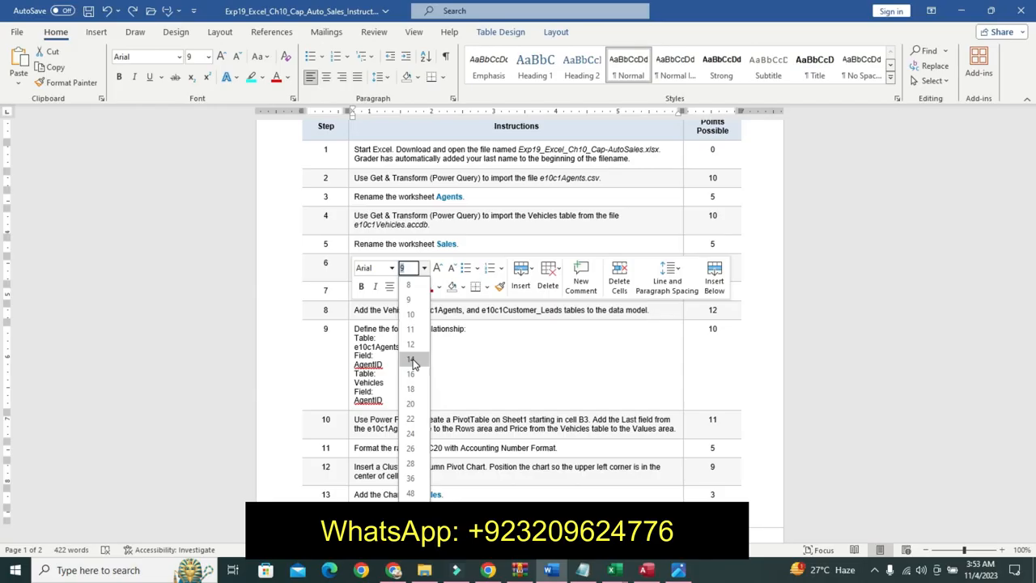
{"action": "left_click", "coordinate": [411, 345]}
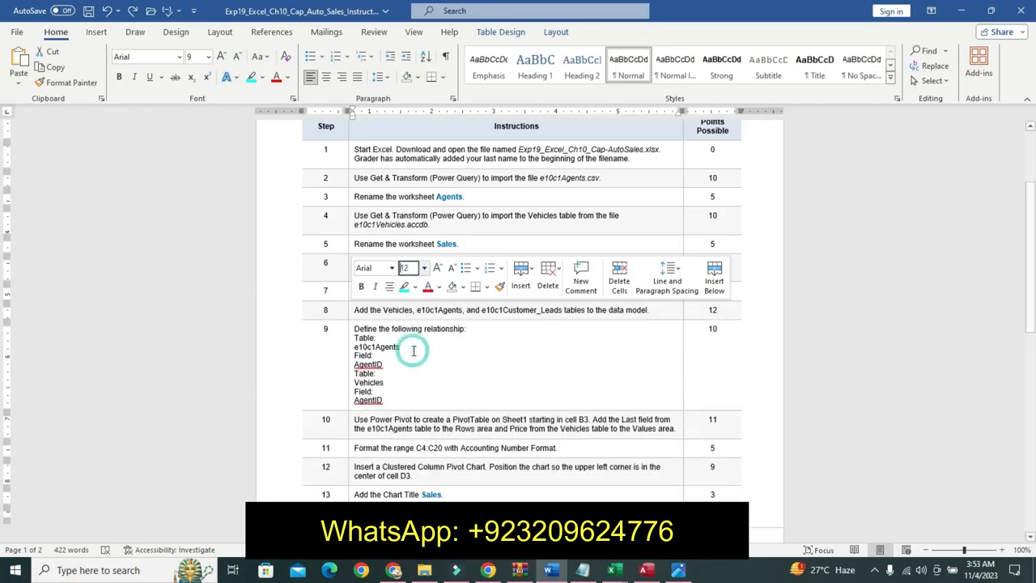
{"action": "left_click", "coordinate": [361, 286]}
{"action": "left_click", "coordinate": [403, 286]}
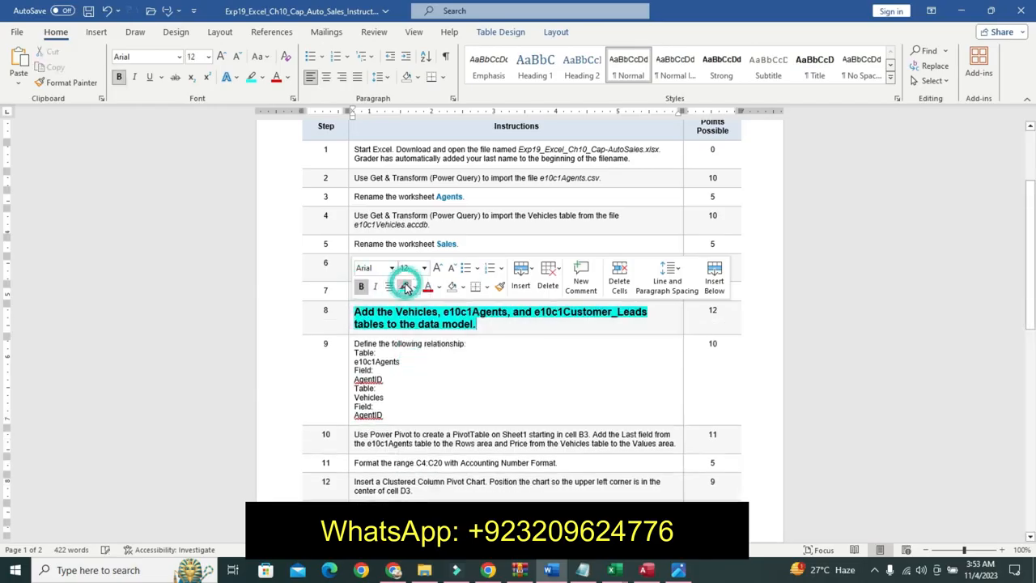
{"action": "left_click_drag", "start_coordinate": [360, 312], "coordinate": [474, 324]}
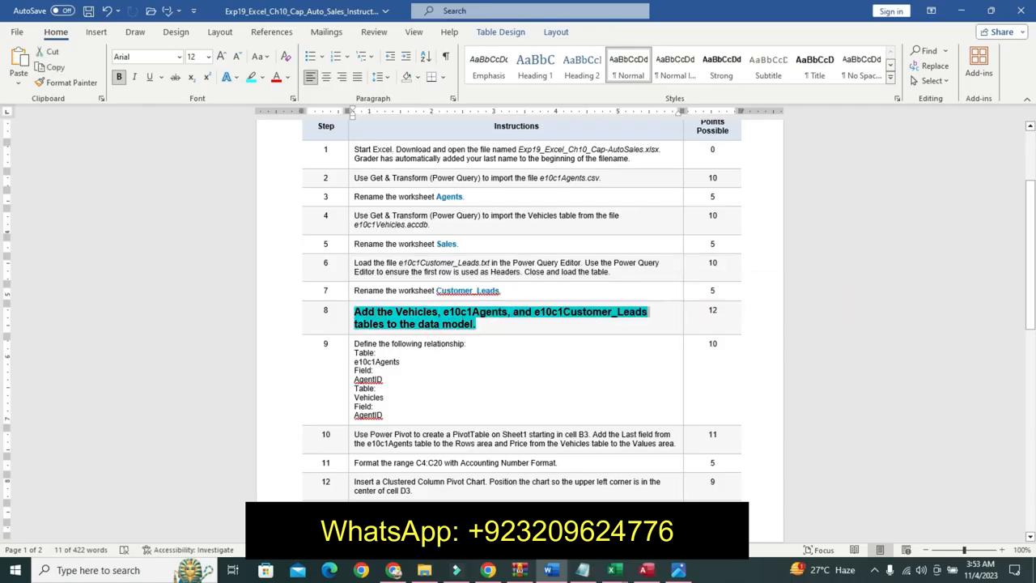
- Open the Power Pivot data model and try adding the Customer_Leads table to the data model
{"action": "left_click", "coordinate": [614, 570]}
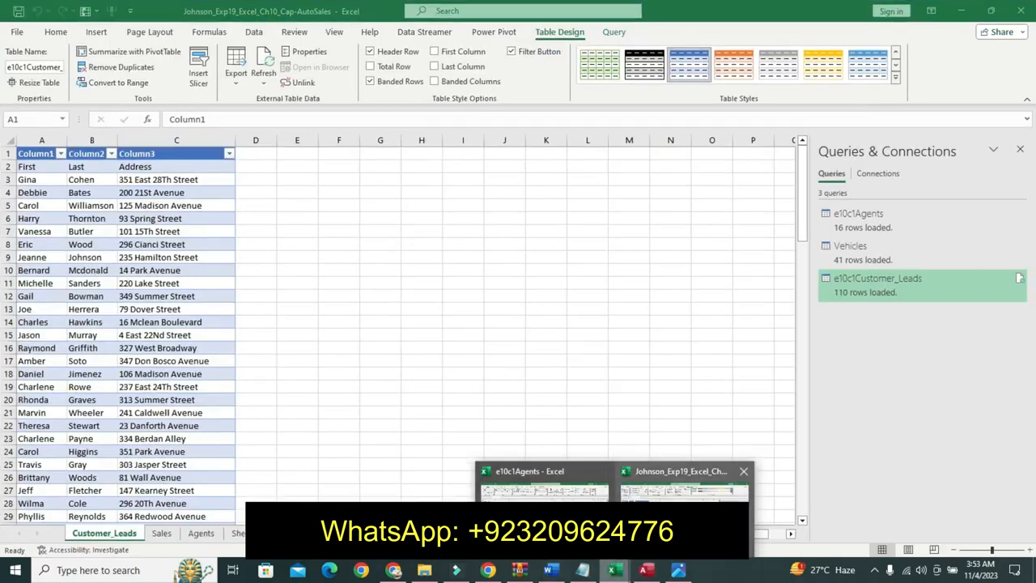
{"action": "left_click", "coordinate": [684, 489]}
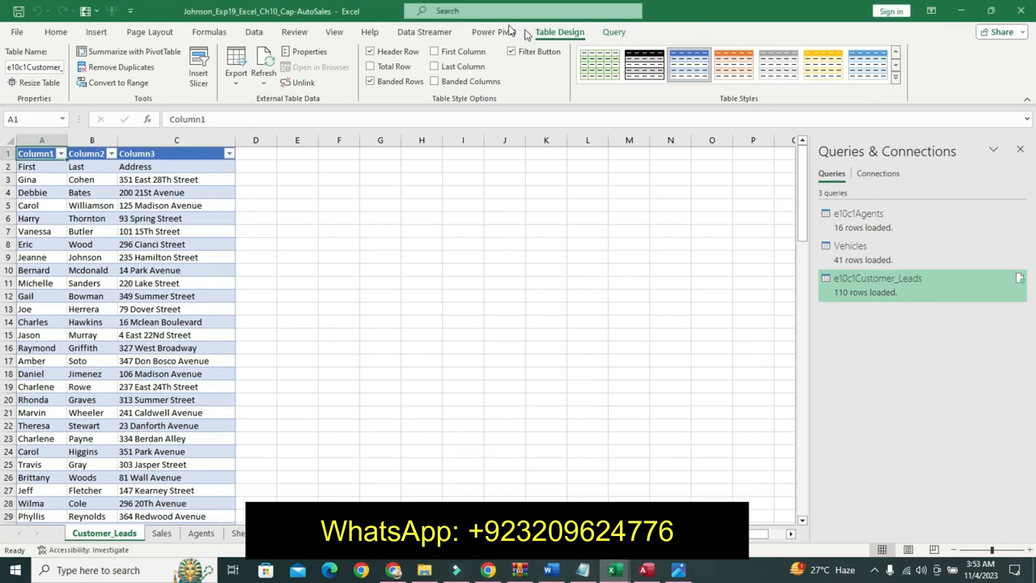
{"action": "left_click", "coordinate": [496, 31]}
{"action": "left_click", "coordinate": [154, 72]}
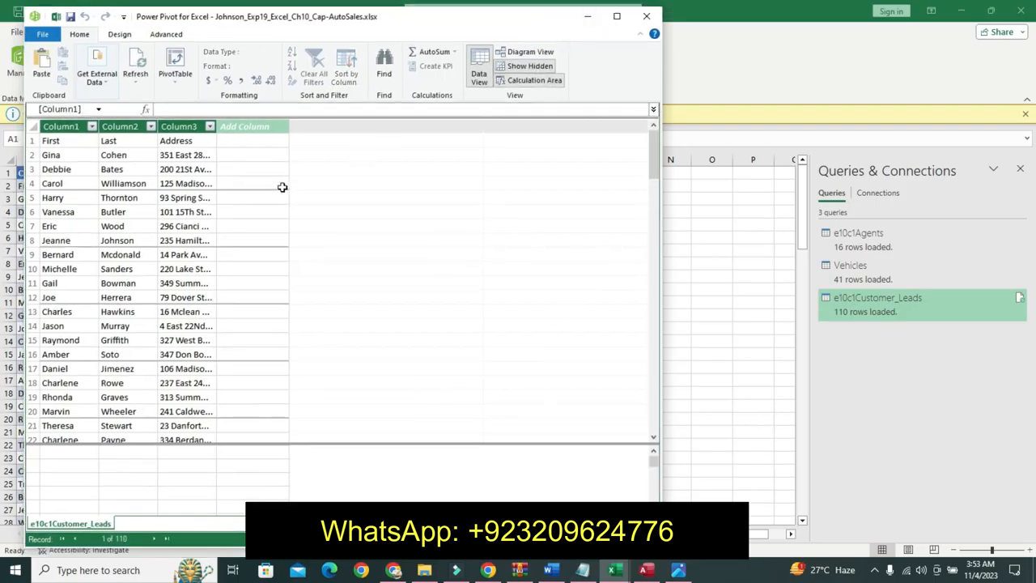
{"action": "left_click", "coordinate": [647, 17]}
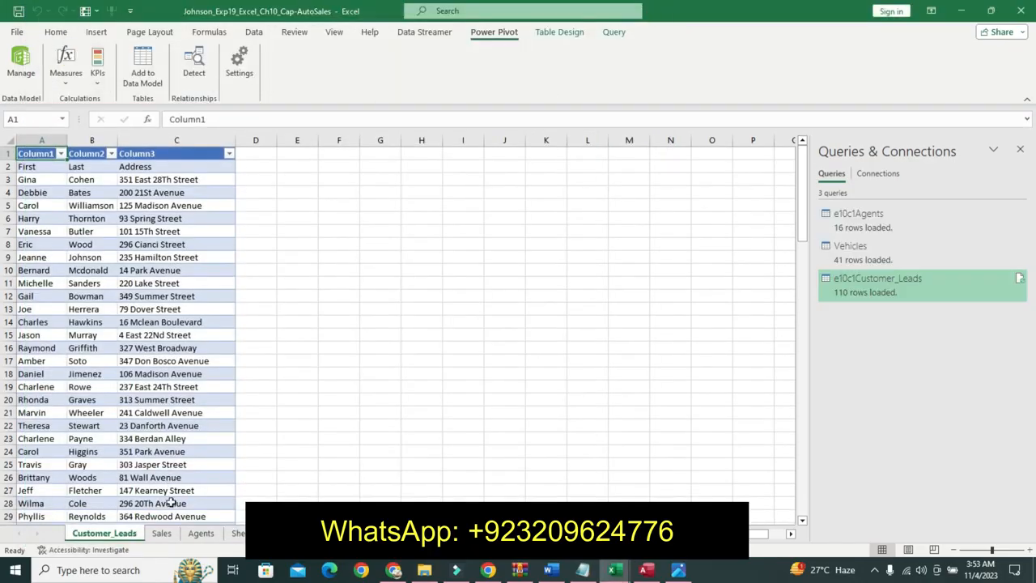
{"action": "left_click", "coordinate": [143, 68]}
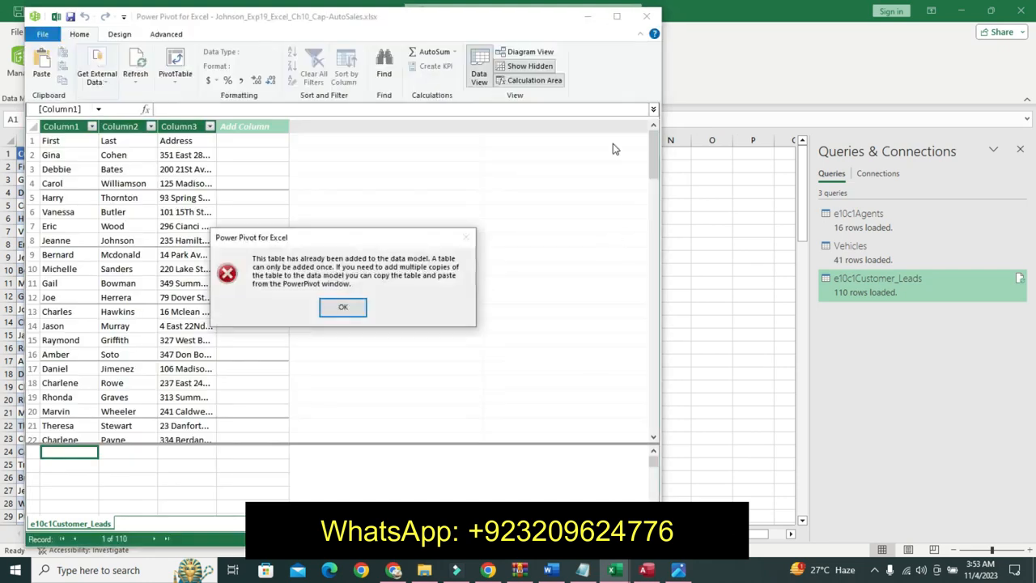
{"action": "left_click", "coordinate": [343, 308]}
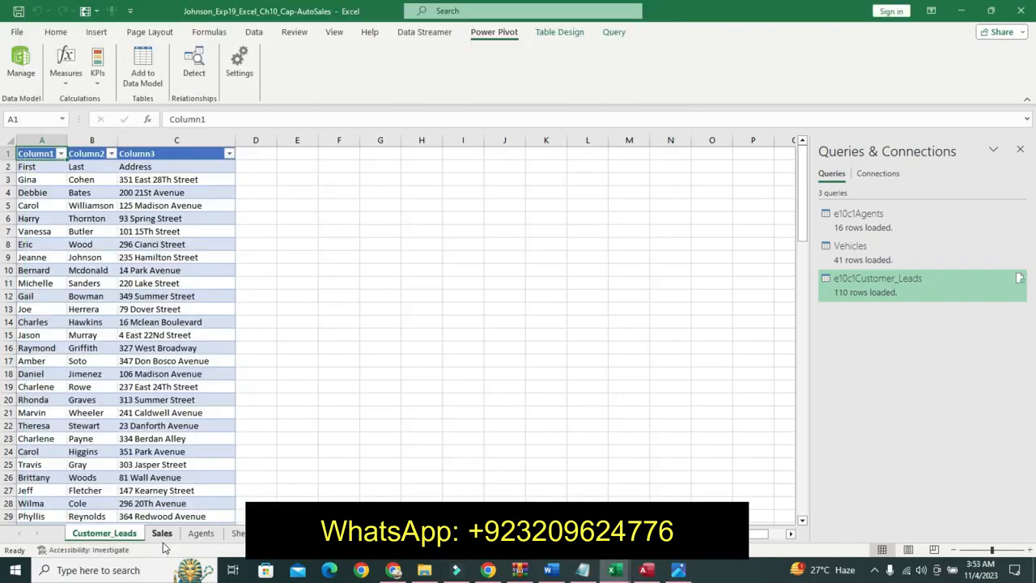
- Add the Vehicles table on the Sales sheet to the data model and close the Power Pivot window
{"action": "left_click", "coordinate": [161, 534]}
{"action": "left_click", "coordinate": [164, 72]}
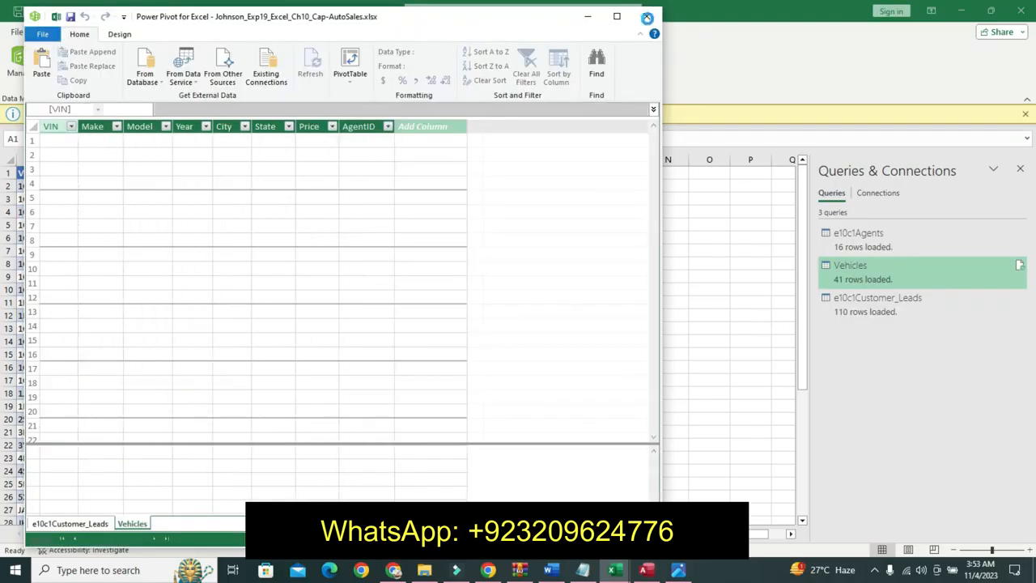
{"action": "left_click", "coordinate": [647, 17]}
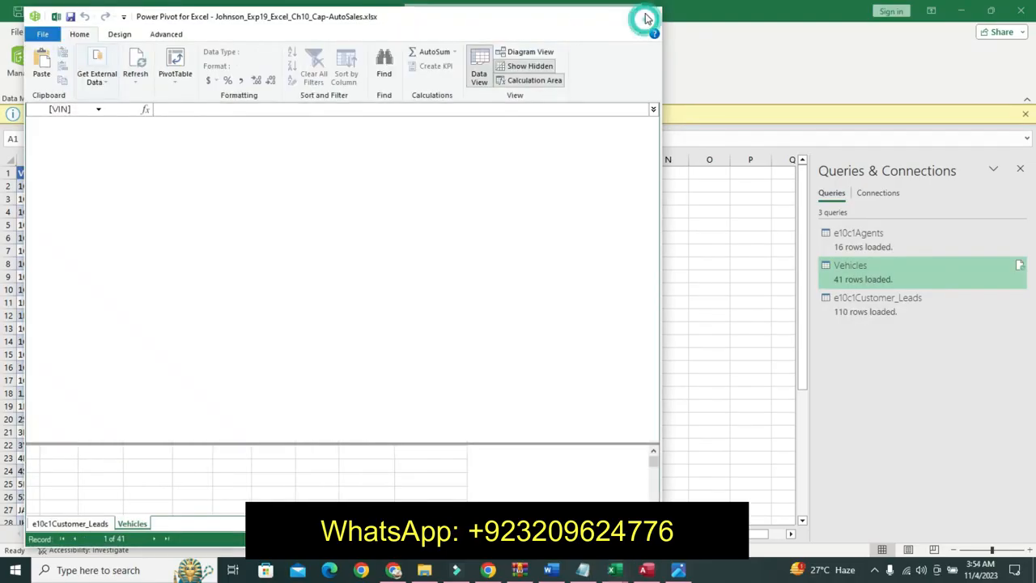
- Add the e10c1Agents table on the Agents sheet to the data model and close the Power Pivot window
{"action": "left_click", "coordinate": [202, 534]}
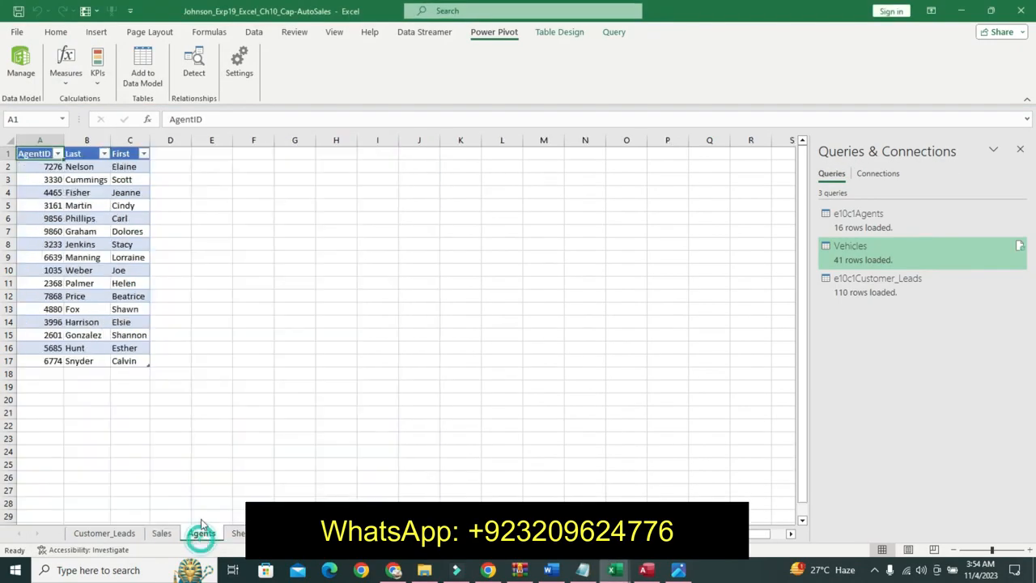
{"action": "left_click", "coordinate": [142, 65]}
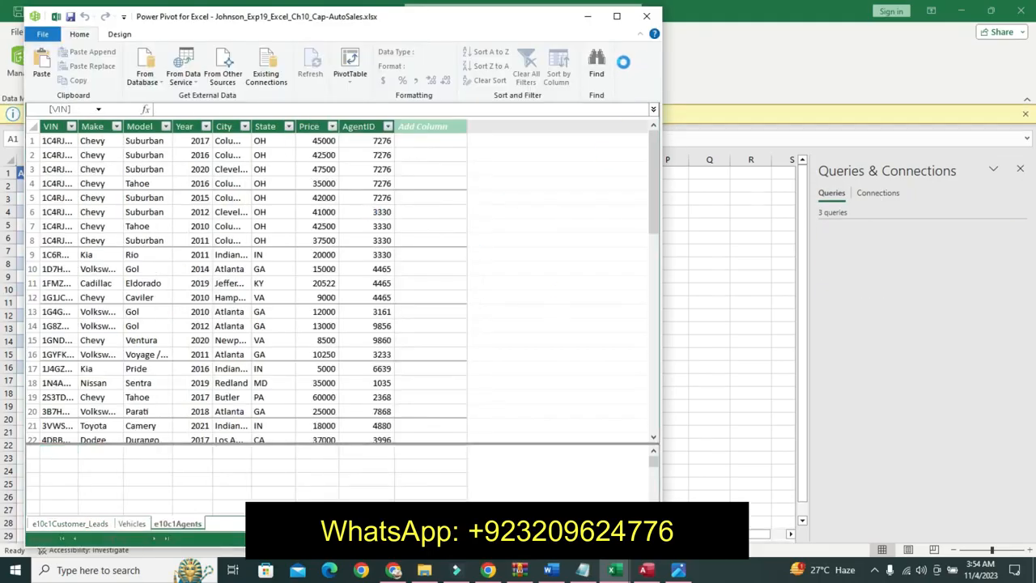
{"action": "left_click", "coordinate": [647, 17]}
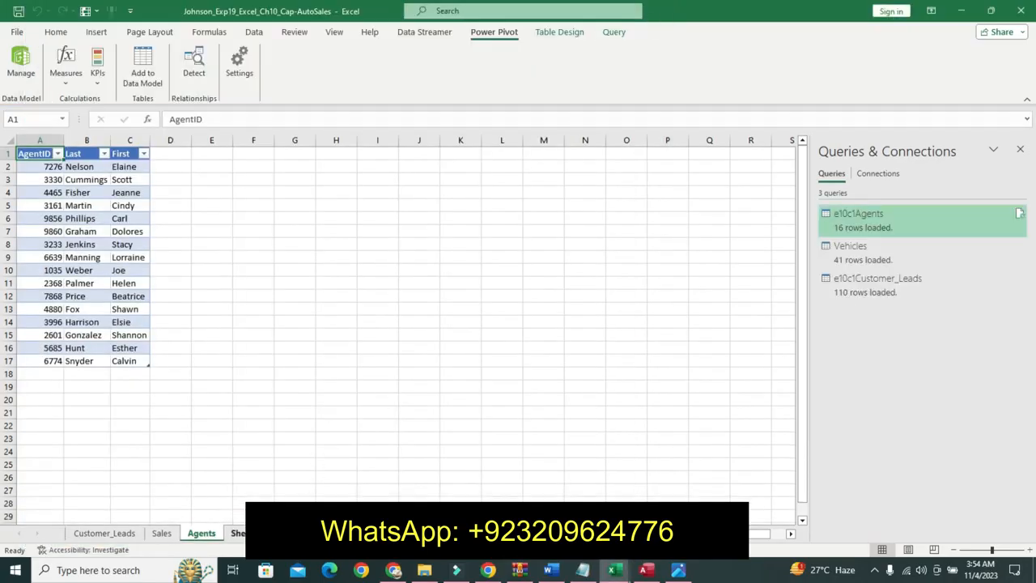
{"action": "right_click", "coordinate": [239, 533]}
{"action": "left_click", "coordinate": [287, 365]}
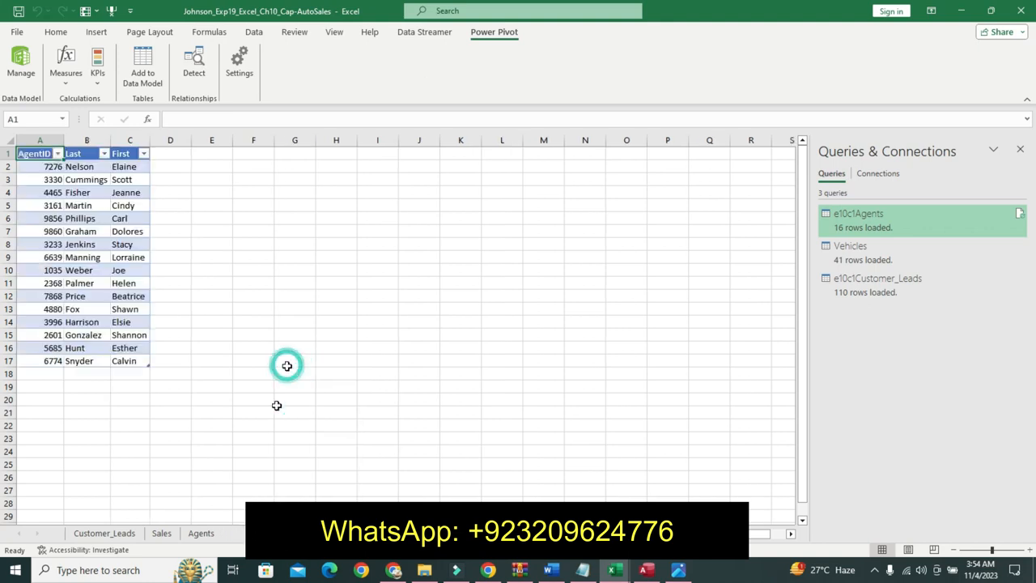
- Switch to the instructions document and undo the last three formatting changes on step 8's instruction text
{"action": "left_click", "coordinate": [551, 570]}
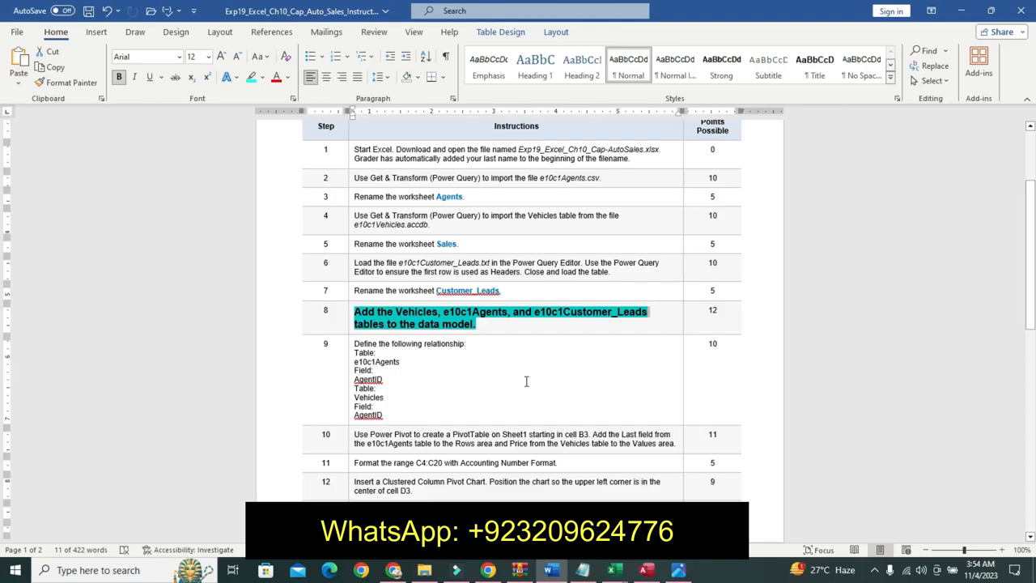
{"action": "key", "text": "ctrl+z"}
{"action": "key", "text": "ctrl+z"}
{"action": "key", "text": "ctrl+z"}
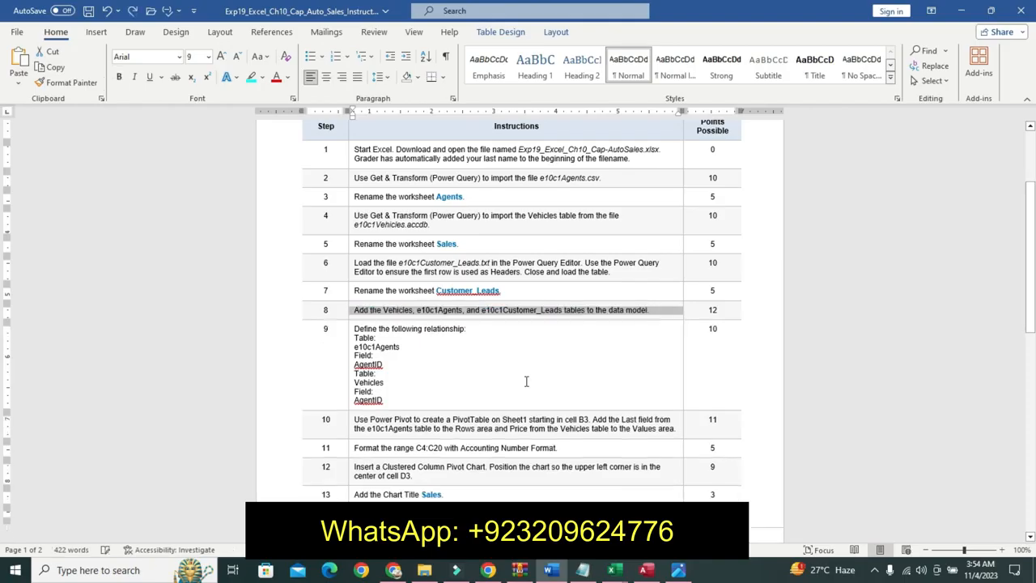
- Highlight the first line of step 9's instruction, 'Define the following relationship', in yellow
{"action": "left_click_drag", "start_coordinate": [1031, 227], "coordinate": [1031, 232]}
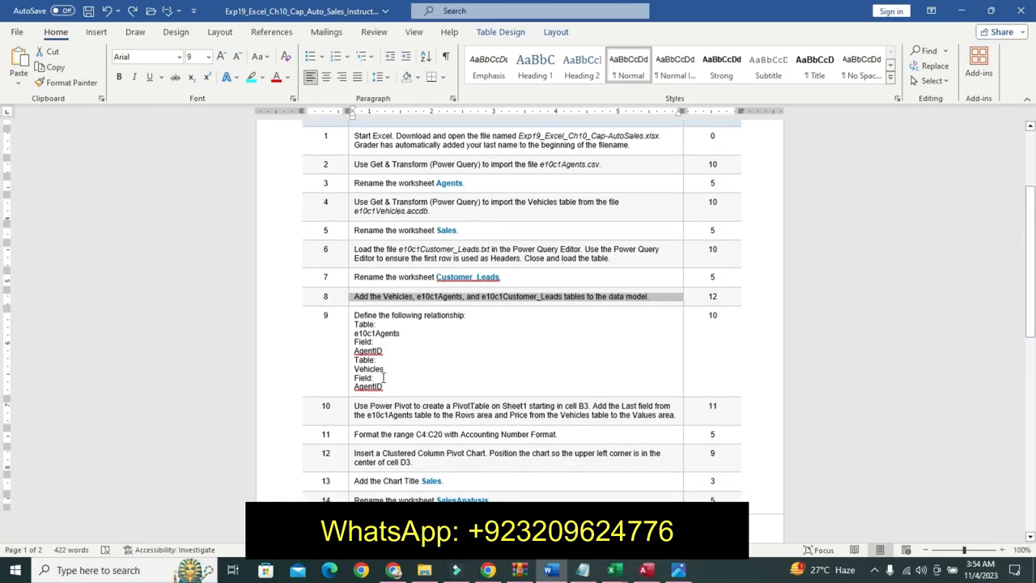
{"action": "left_click_drag", "start_coordinate": [355, 315], "coordinate": [458, 321]}
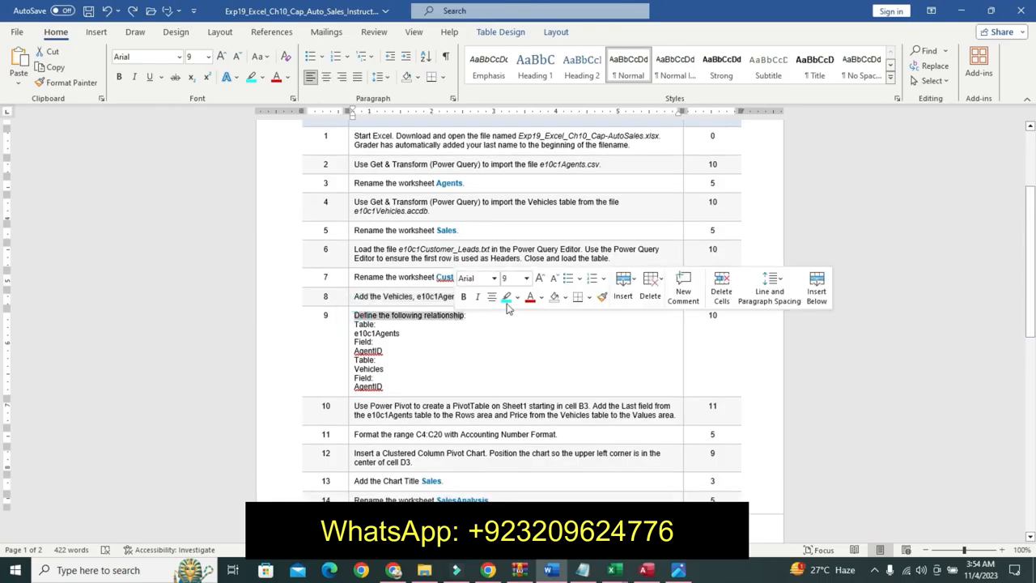
{"action": "left_click", "coordinate": [517, 297]}
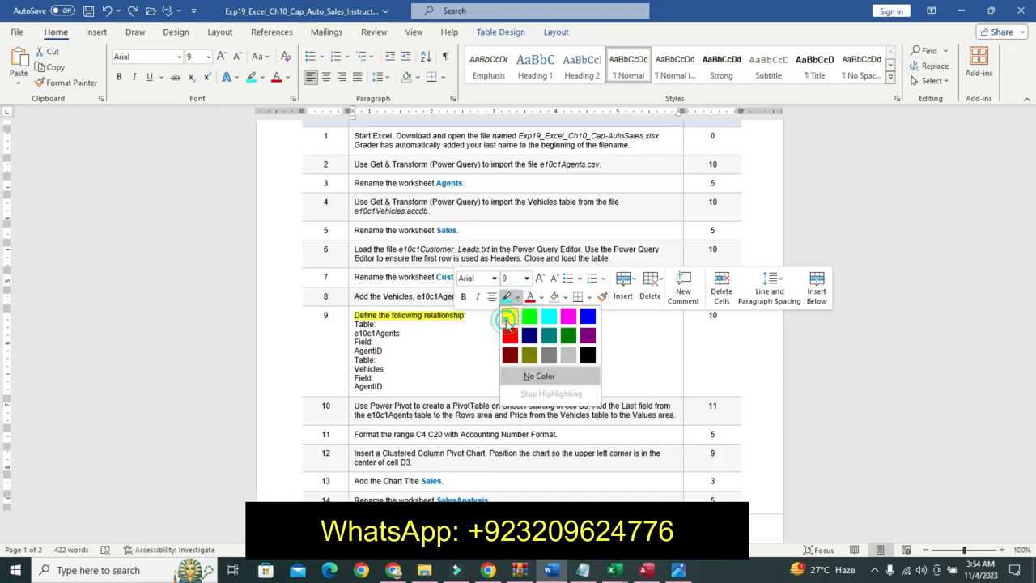
{"action": "left_click", "coordinate": [508, 309]}
- Format the remaining table and field lines of step 9 as 12 pt bold with a turquoise highlight
{"action": "left_click_drag", "start_coordinate": [355, 324], "coordinate": [390, 386]}
{"action": "left_click", "coordinate": [461, 343]}
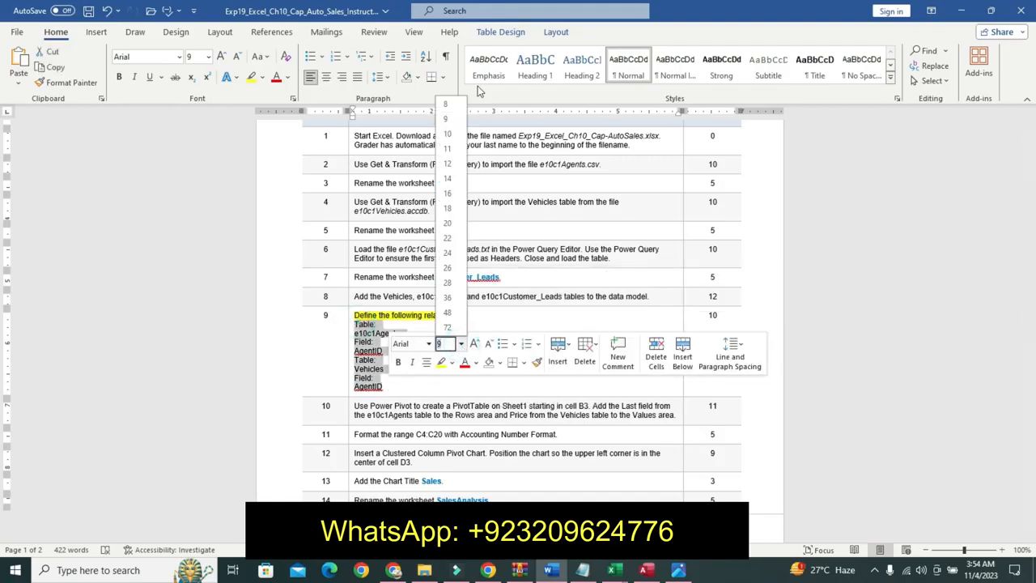
{"action": "left_click", "coordinate": [447, 162]}
{"action": "left_click", "coordinate": [397, 361]}
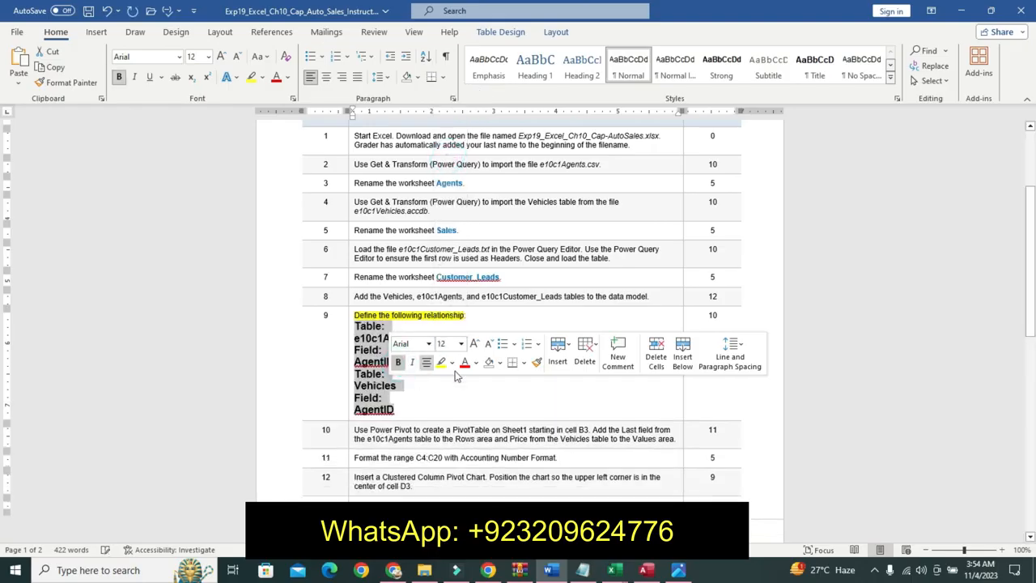
{"action": "left_click", "coordinate": [453, 362]}
{"action": "left_click", "coordinate": [482, 381]}
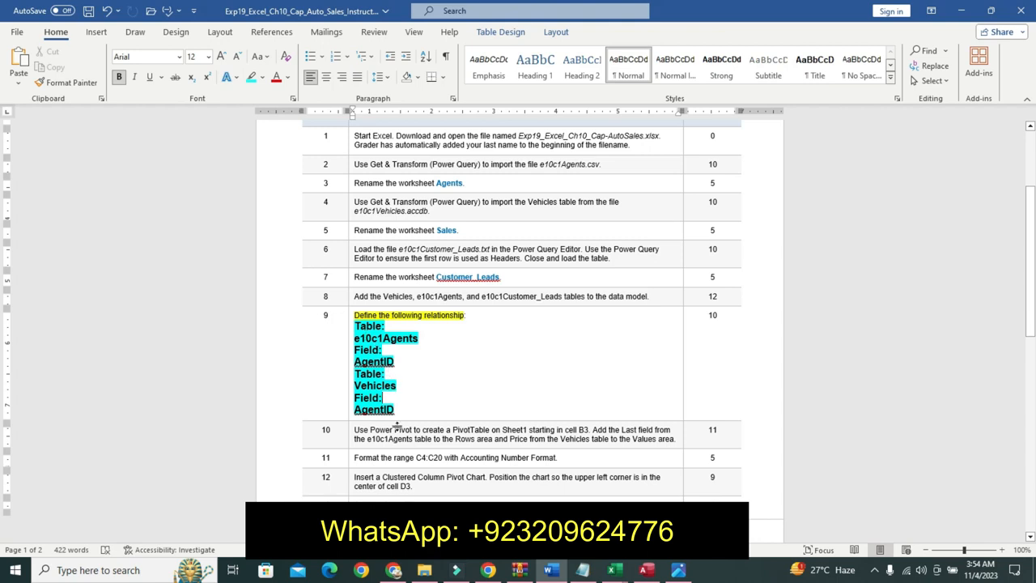
- Return to the workbook and try adding the e10c1Agents table to the data model again, dismissing the message
{"action": "left_click", "coordinate": [616, 570]}
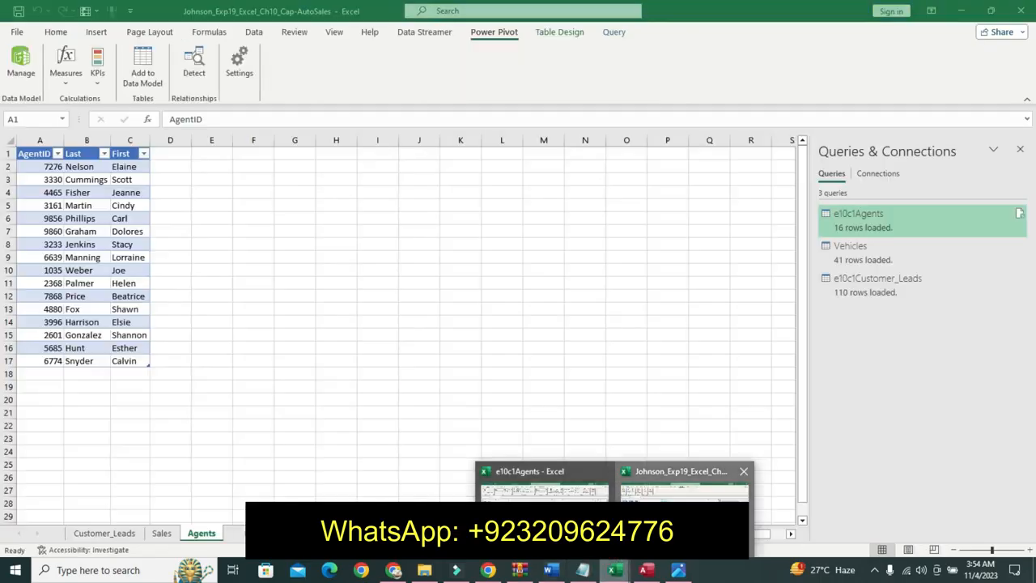
{"action": "left_click", "coordinate": [684, 522]}
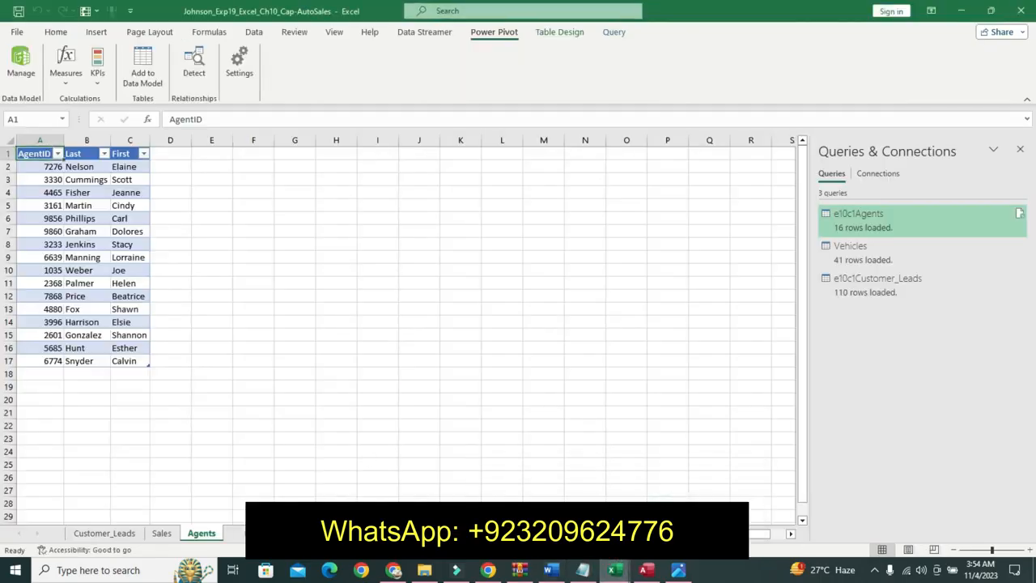
{"action": "left_click", "coordinate": [559, 568]}
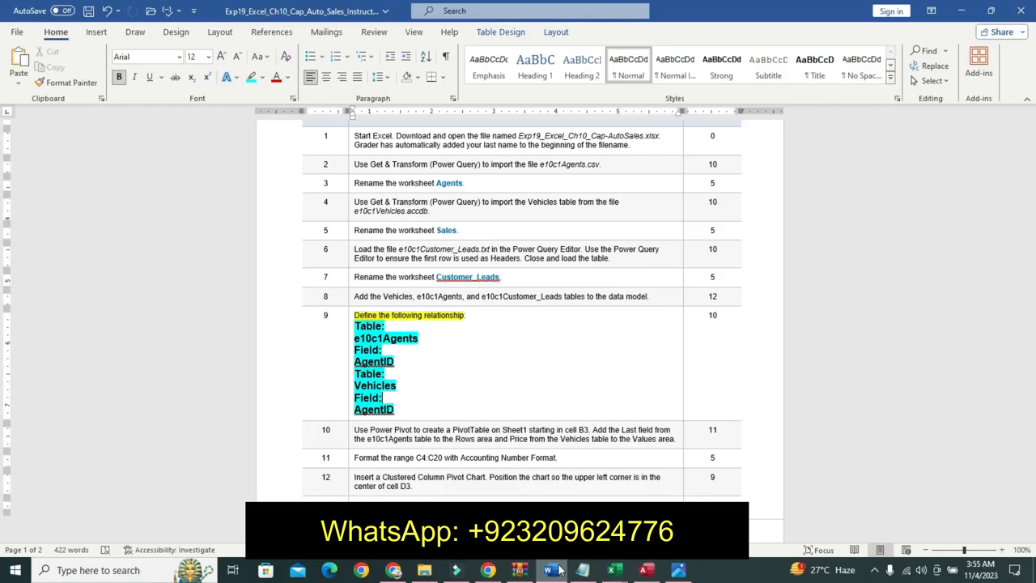
{"action": "left_click", "coordinate": [615, 571]}
{"action": "left_click", "coordinate": [684, 490]}
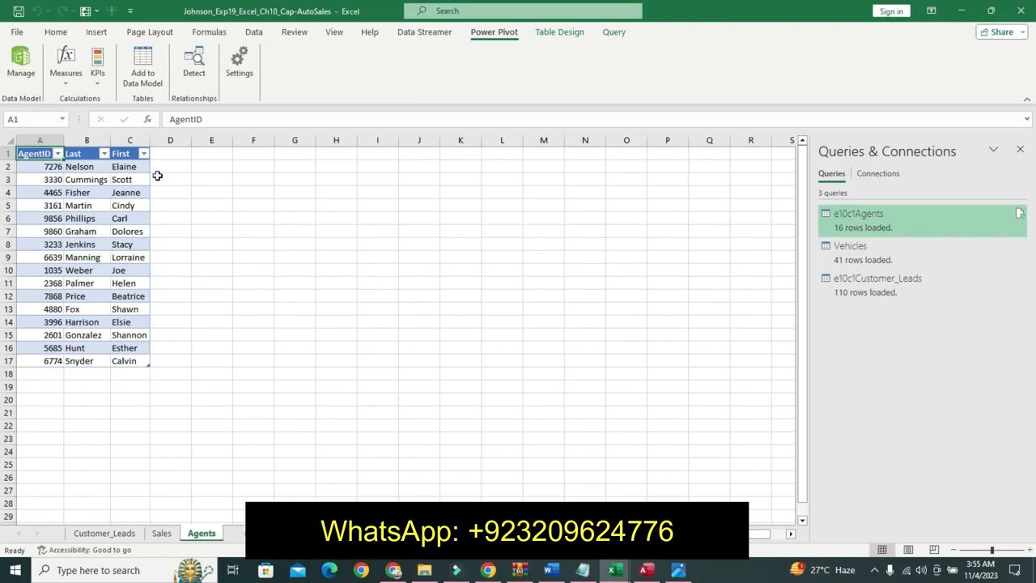
{"action": "left_click", "coordinate": [137, 78]}
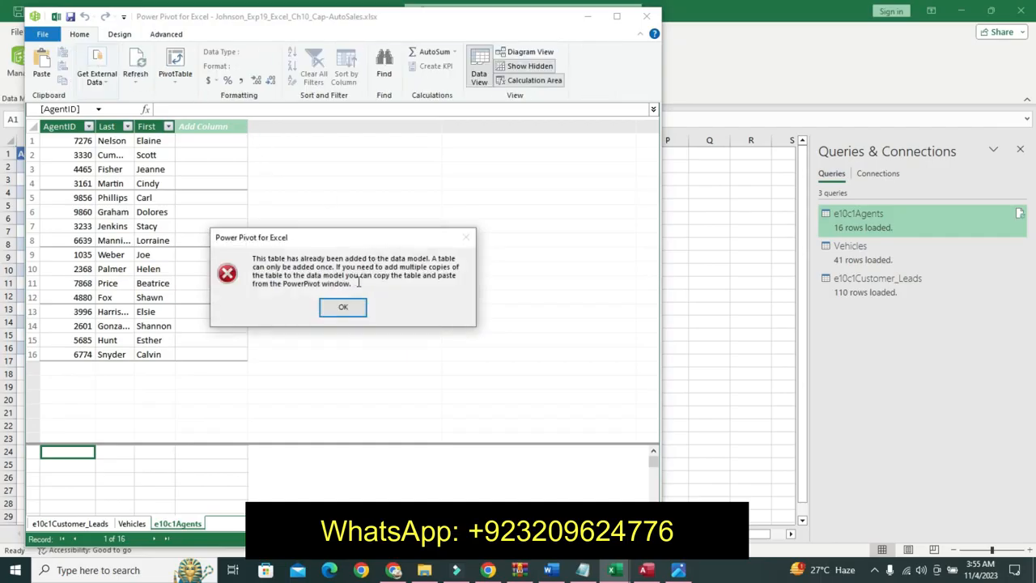
{"action": "left_click", "coordinate": [343, 308]}
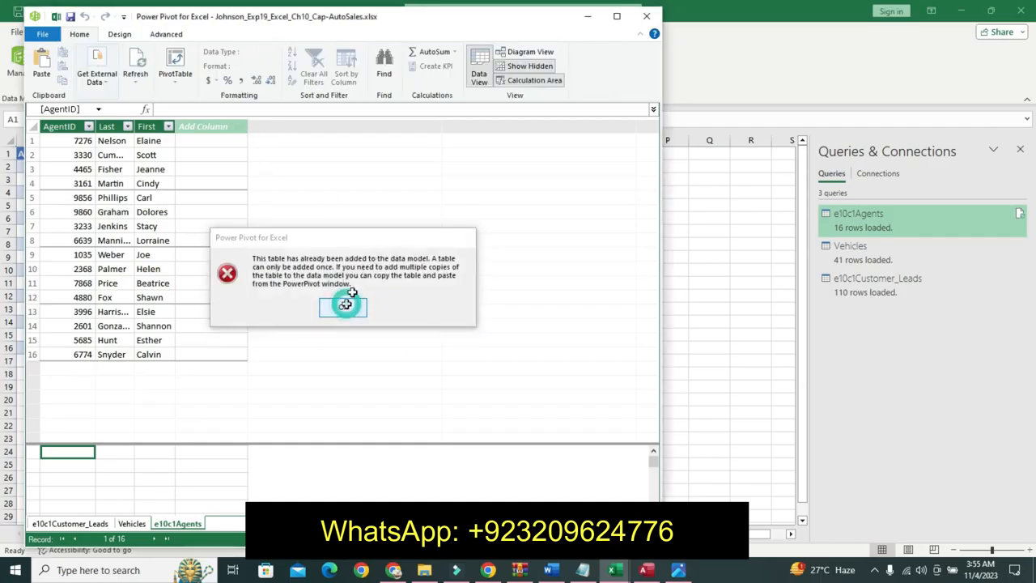
{"action": "left_click", "coordinate": [647, 16]}
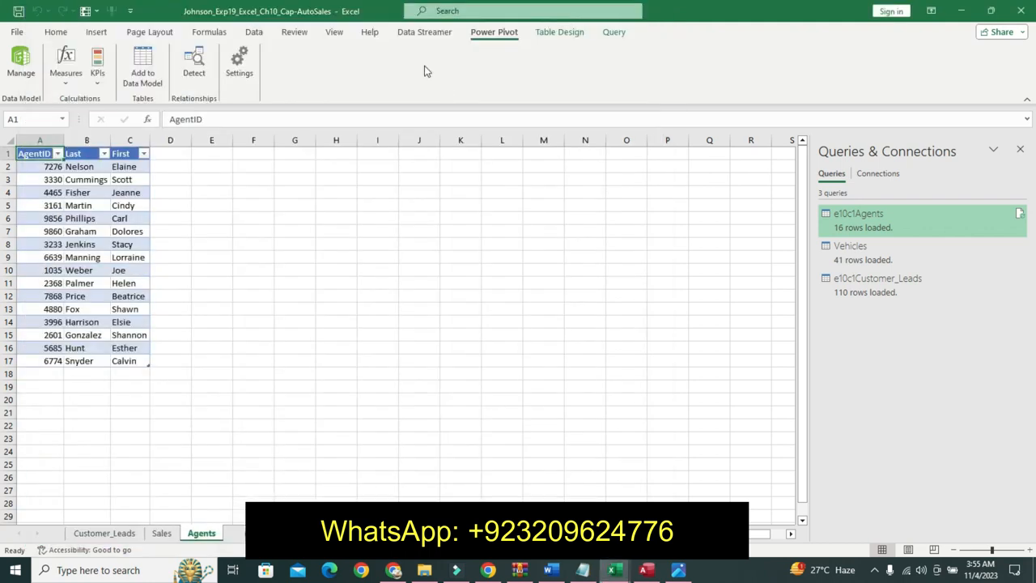
- Open the e10c1Agents query in the Power Query Editor to inspect its settings, then close the editor
{"action": "left_click", "coordinate": [550, 33]}
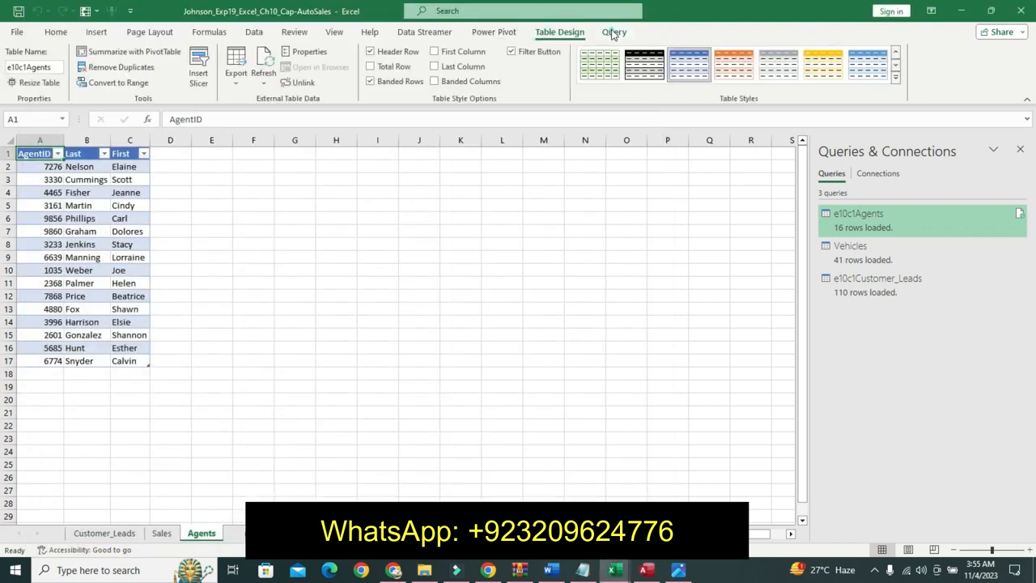
{"action": "left_click", "coordinate": [614, 33]}
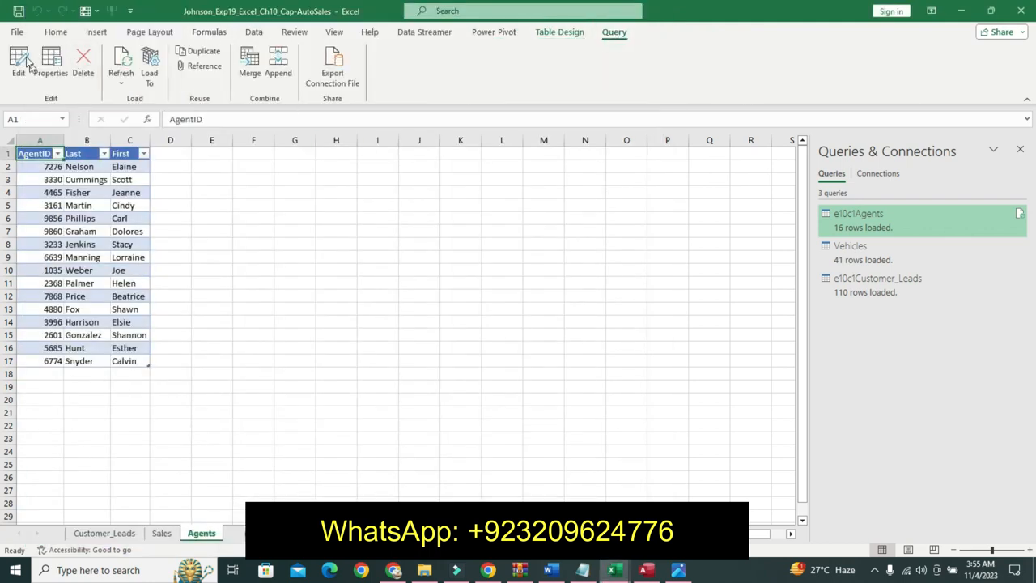
{"action": "left_click", "coordinate": [28, 62]}
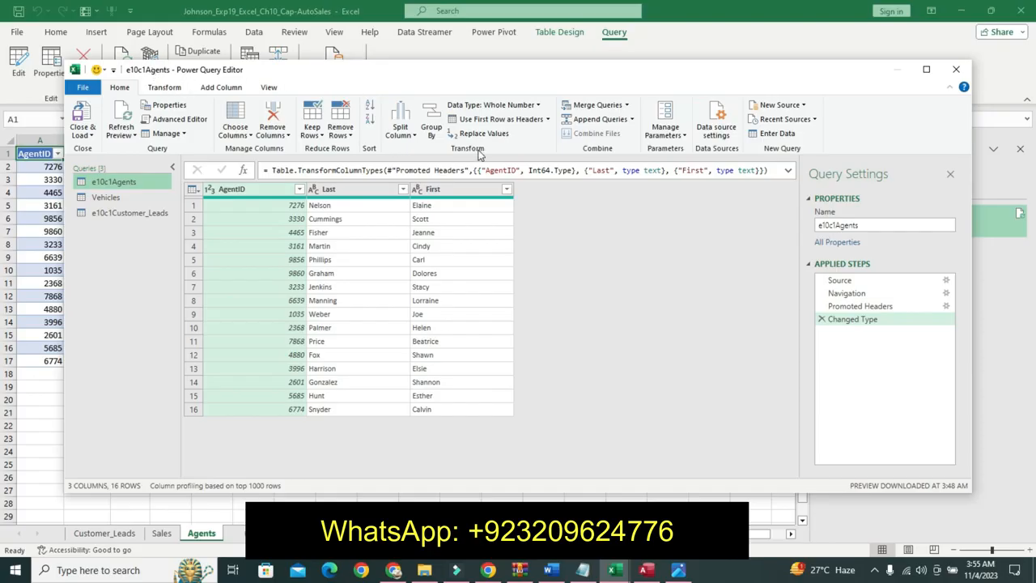
{"action": "left_click", "coordinate": [888, 225]}
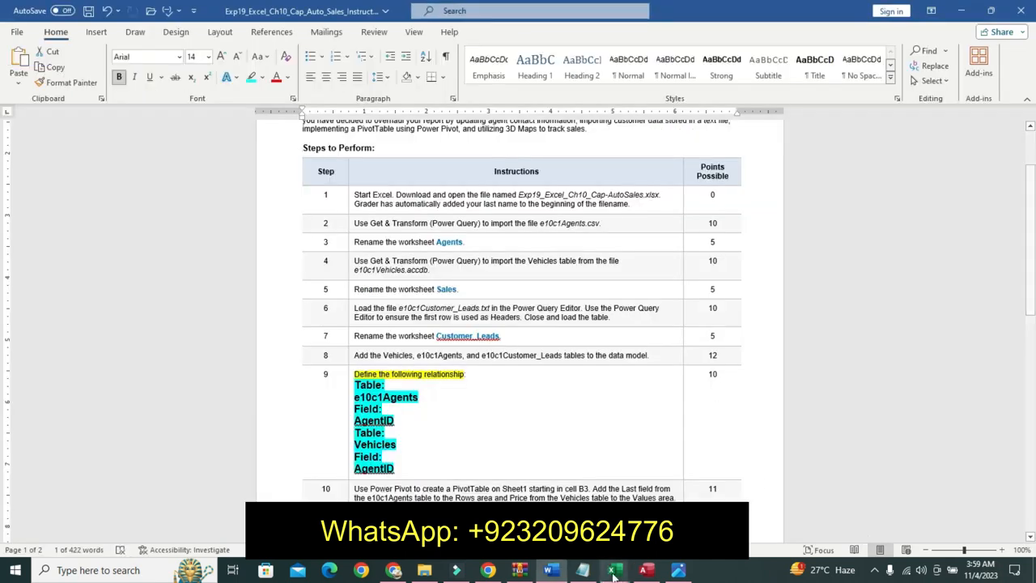
{"action": "left_click", "coordinate": [615, 570]}
{"action": "left_click", "coordinate": [543, 477]}
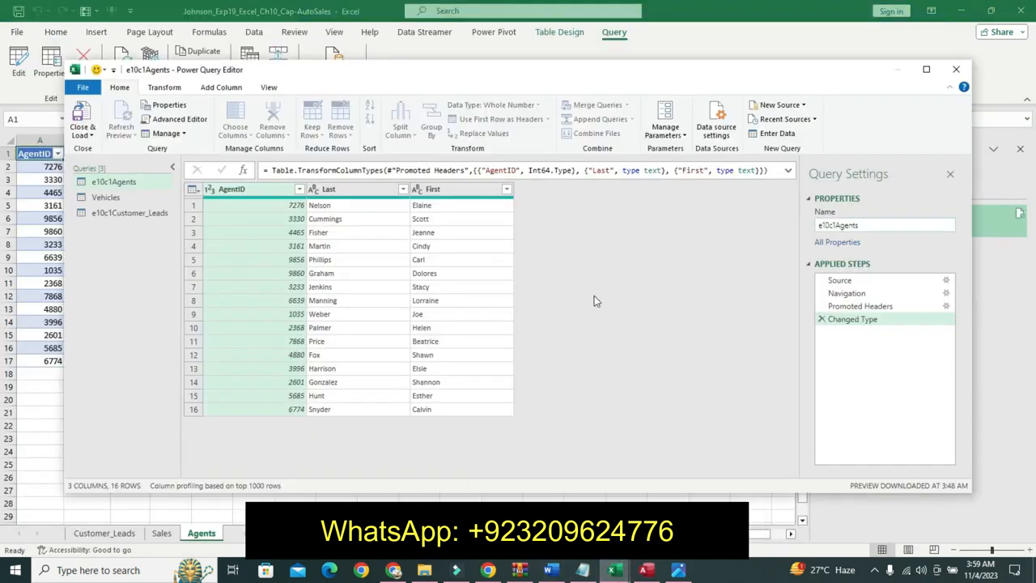
{"action": "left_click", "coordinate": [954, 67]}
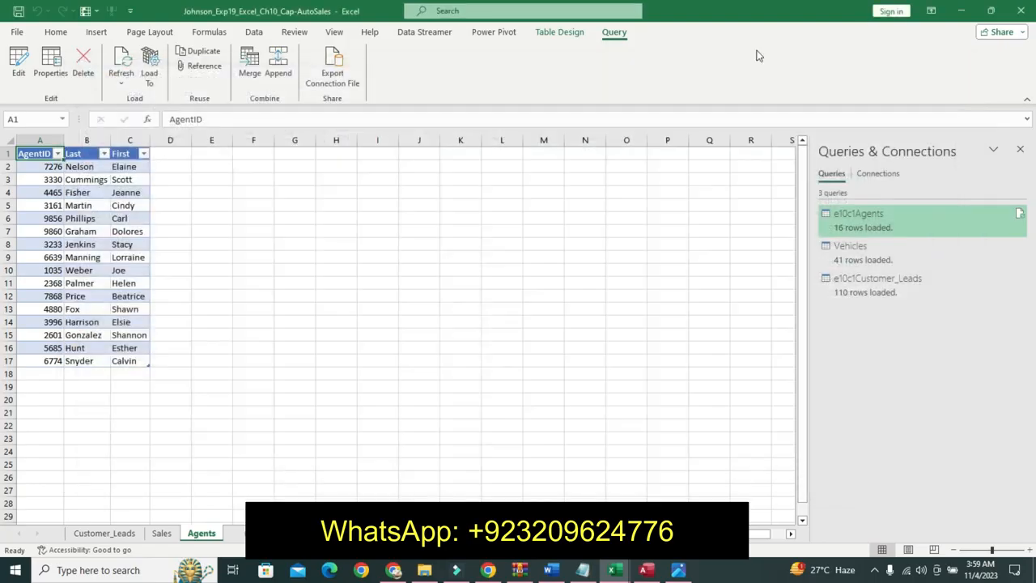
- Start a new data model relationship, choosing e10c1Agents as the table, while checking the instructions document
{"action": "left_click", "coordinate": [253, 32]}
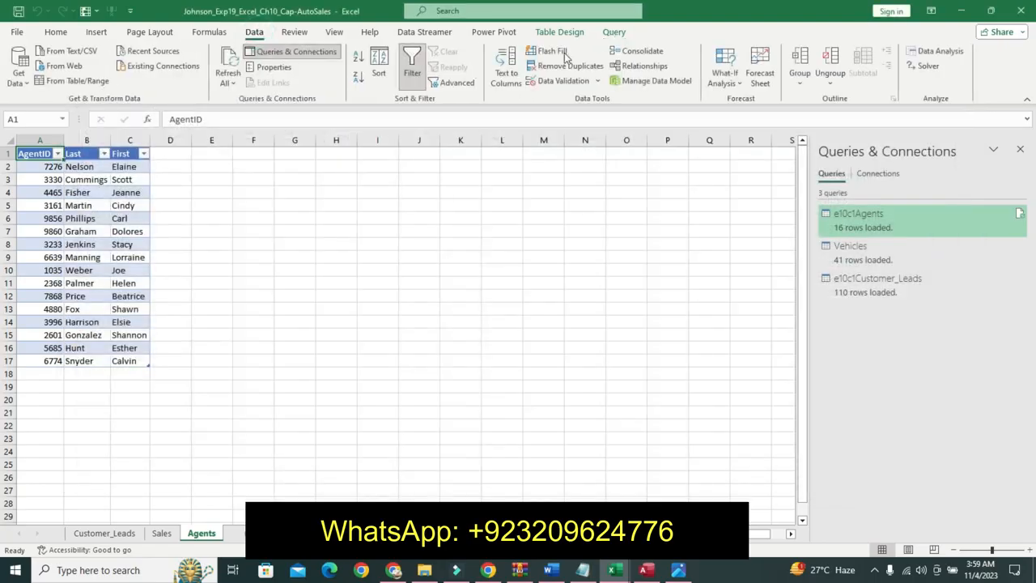
{"action": "left_click", "coordinate": [622, 68]}
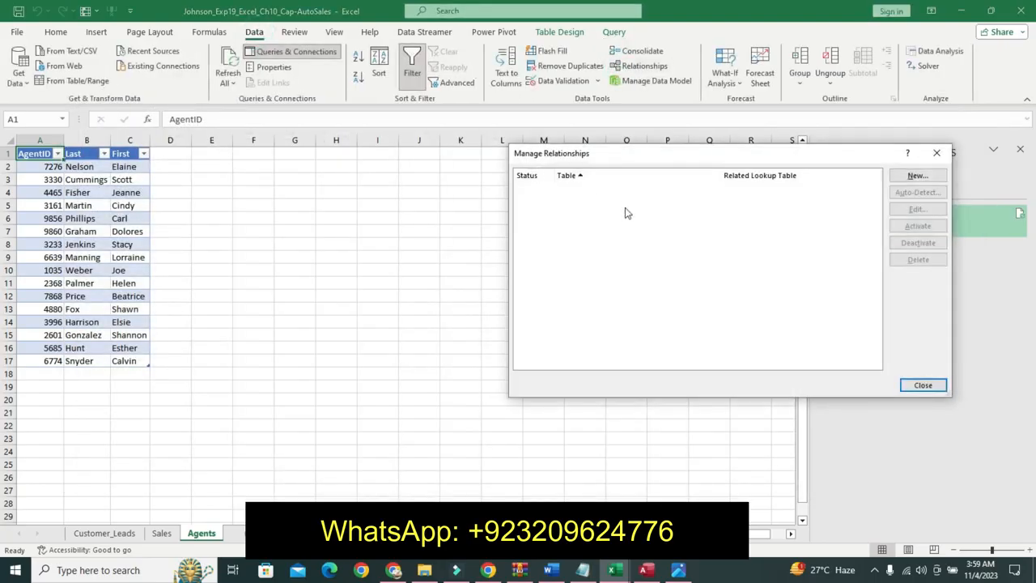
{"action": "left_click", "coordinate": [898, 179]}
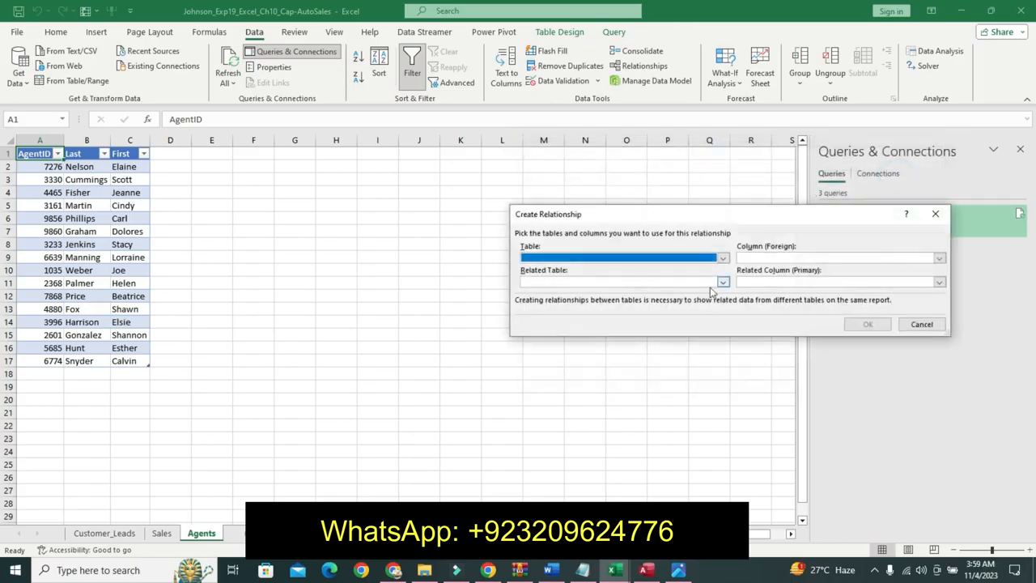
{"action": "left_click", "coordinate": [723, 259]}
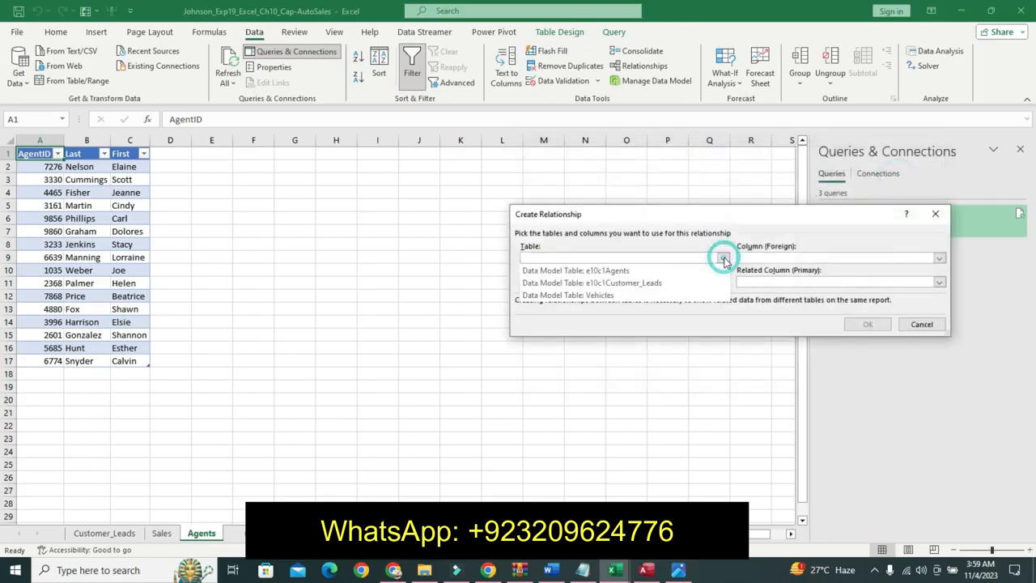
{"action": "left_click", "coordinate": [674, 272]}
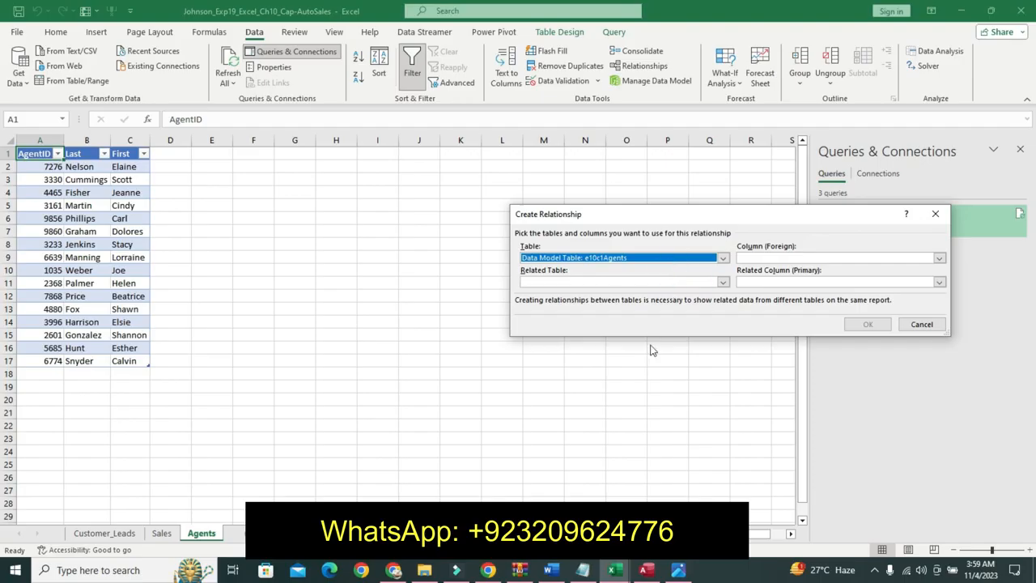
{"action": "left_click", "coordinate": [552, 570]}
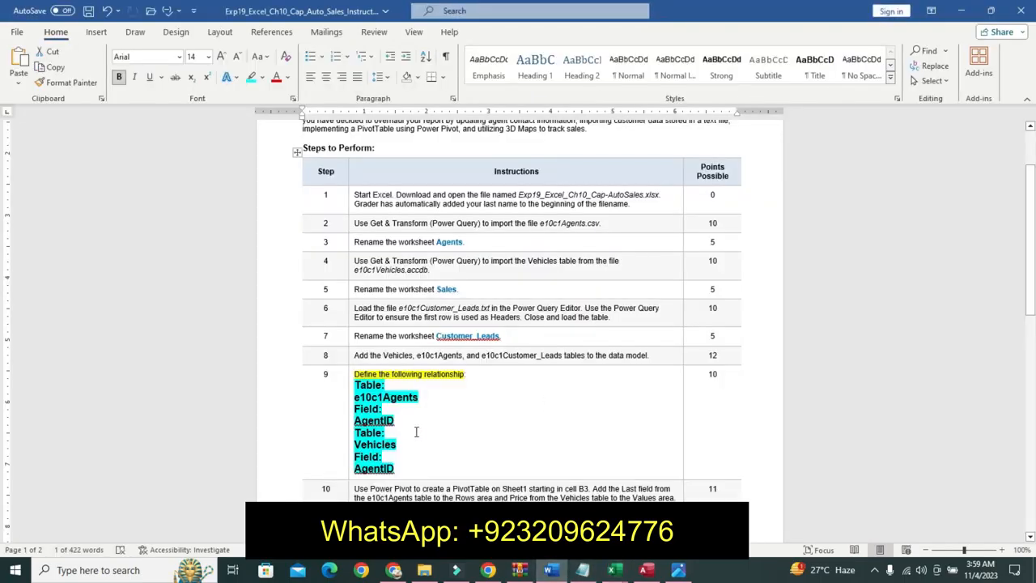
{"action": "left_click", "coordinate": [613, 572]}
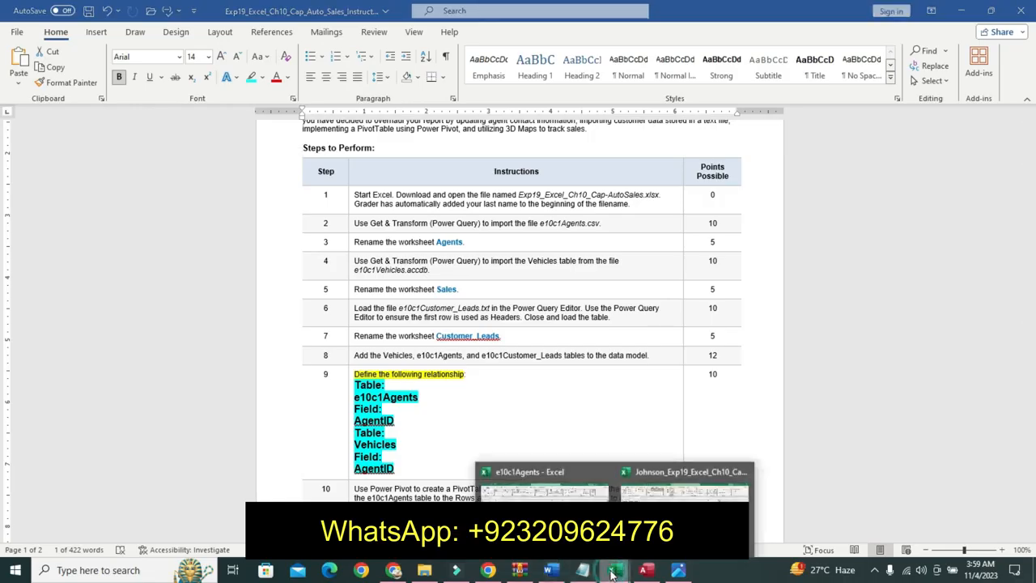
{"action": "left_click", "coordinate": [676, 483]}
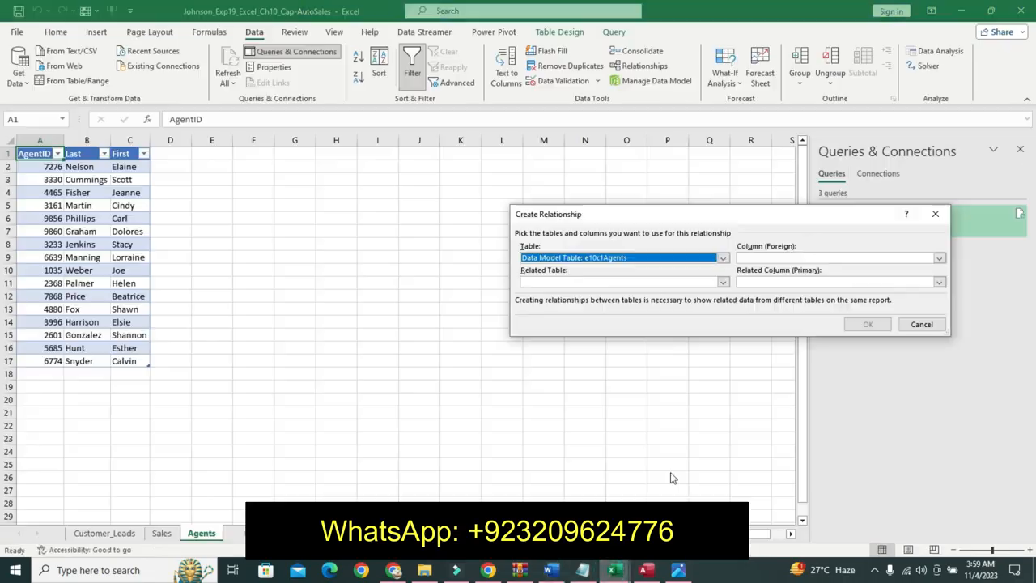
- Map the AgentID column of e10c1Agents to the AgentID related column of the Vehicles table
{"action": "left_click", "coordinate": [939, 257]}
{"action": "left_click", "coordinate": [861, 273]}
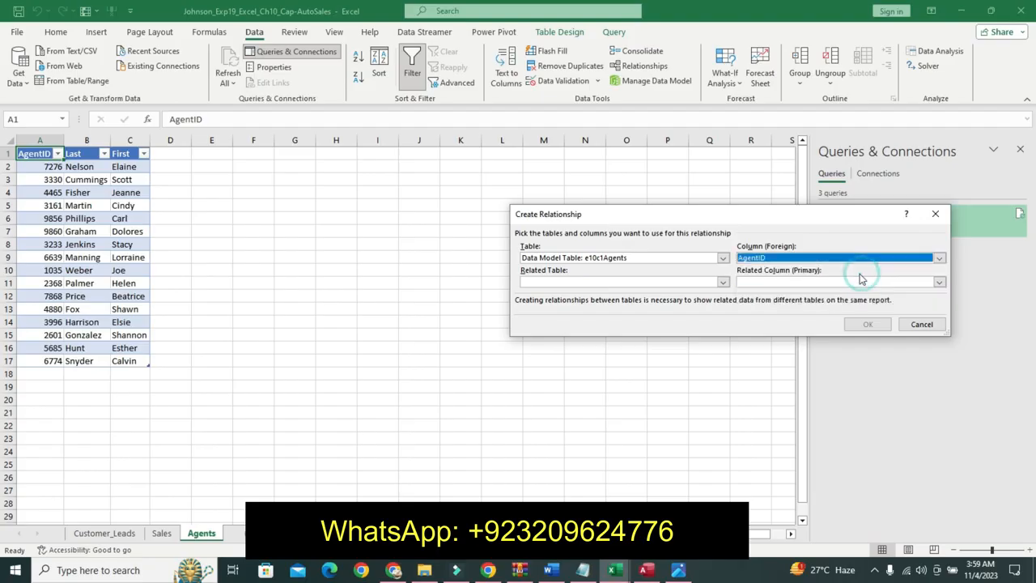
{"action": "left_click", "coordinate": [550, 570]}
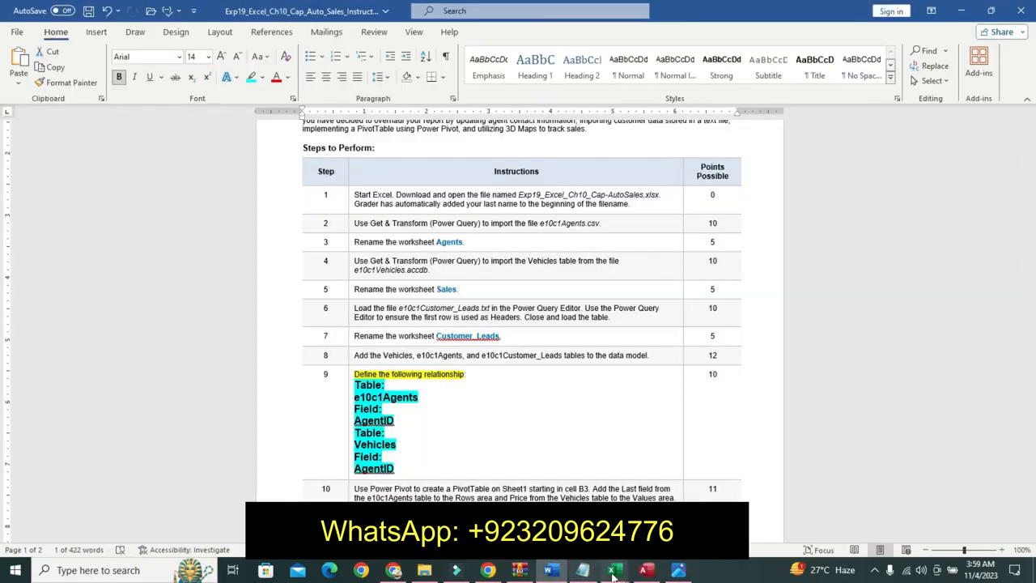
{"action": "mouse_move", "coordinate": [613, 569]}
{"action": "left_click", "coordinate": [683, 484]}
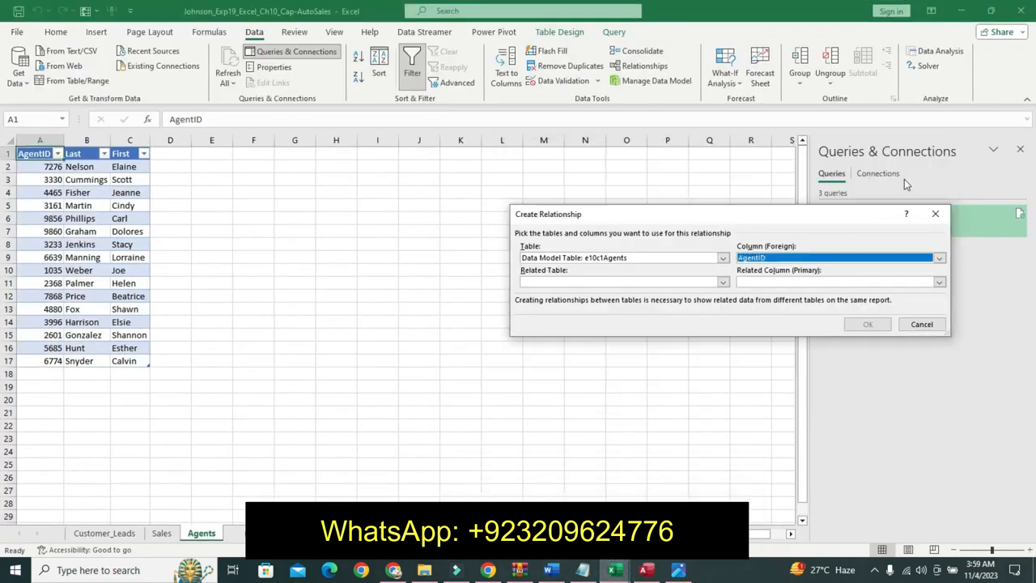
{"action": "left_click", "coordinate": [720, 281]}
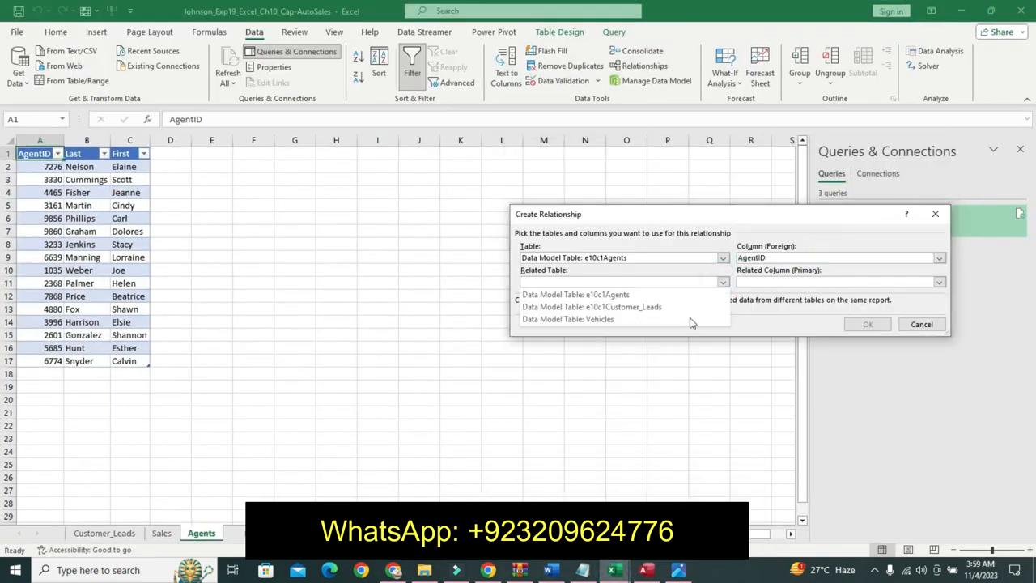
{"action": "left_click", "coordinate": [676, 318]}
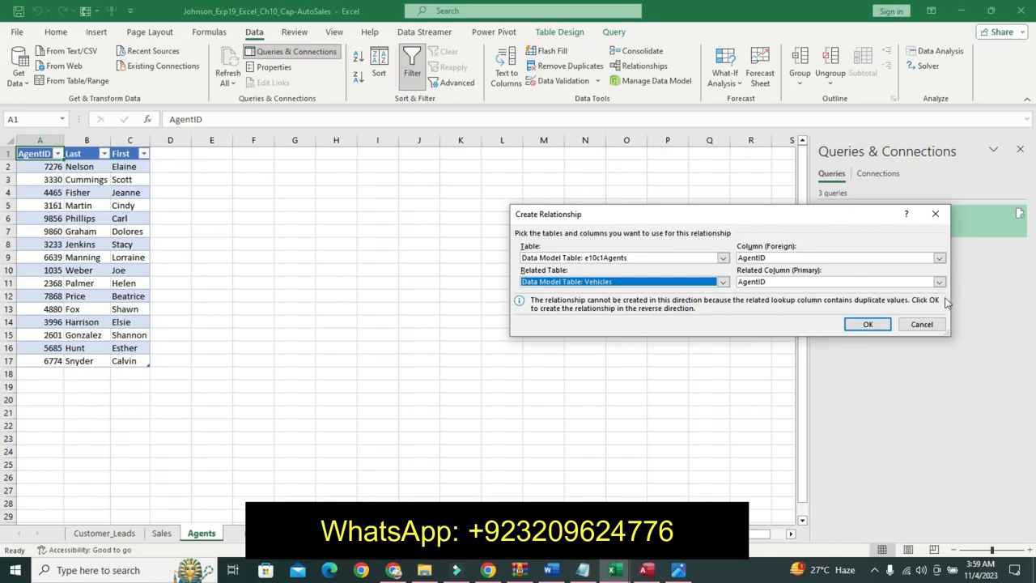
{"action": "left_click", "coordinate": [939, 282]}
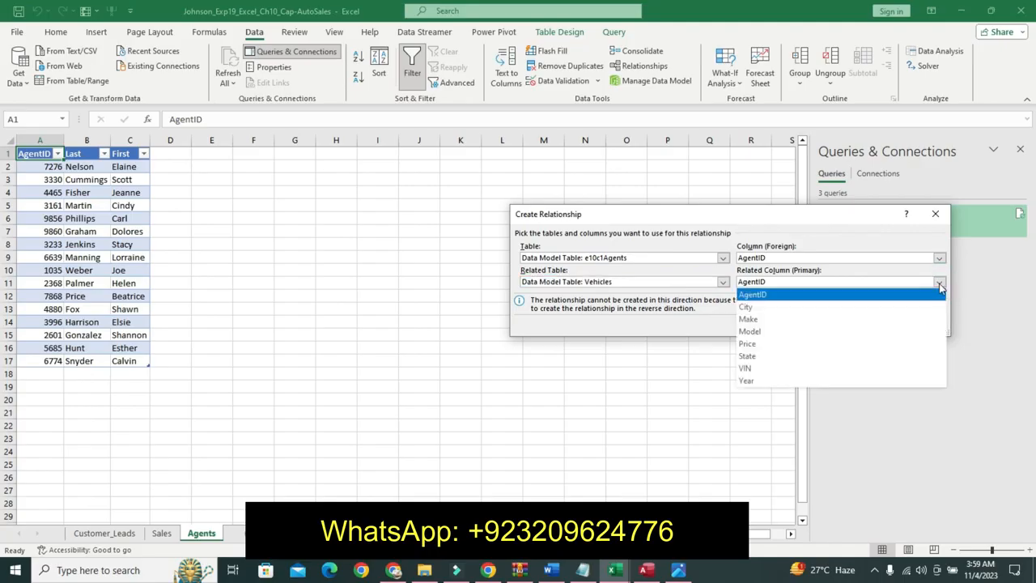
{"action": "left_click", "coordinate": [769, 294]}
- Create the relationship and close the Manage Relationships dialog
{"action": "left_click", "coordinate": [558, 576]}
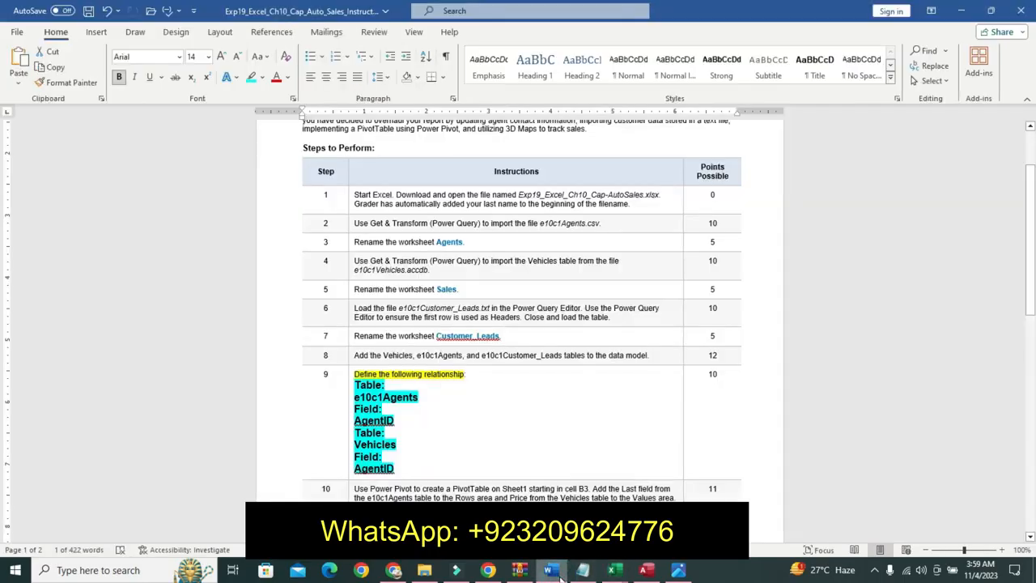
{"action": "mouse_move", "coordinate": [613, 574]}
{"action": "left_click", "coordinate": [684, 489]}
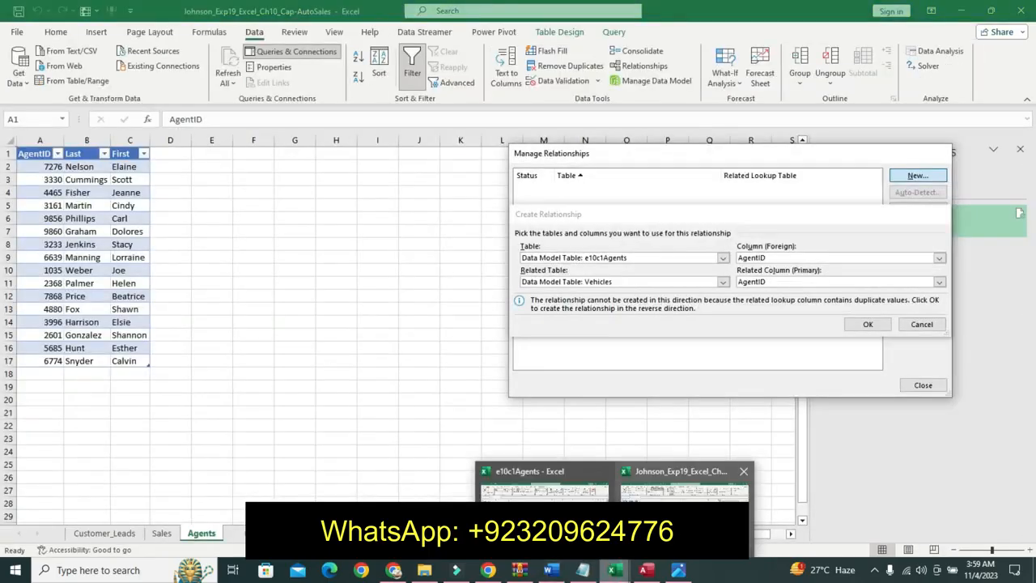
{"action": "left_click", "coordinate": [864, 324]}
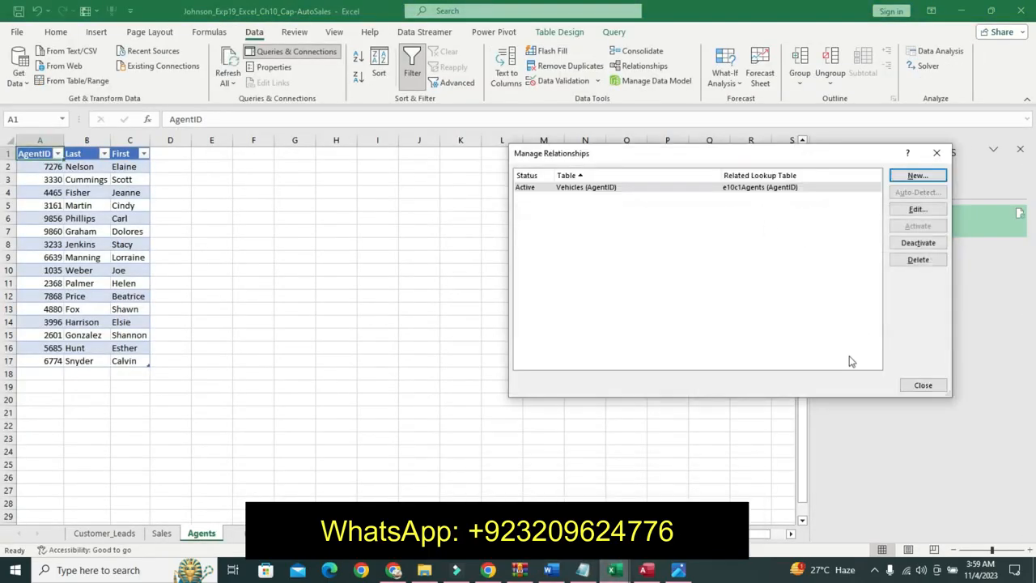
{"action": "left_click", "coordinate": [920, 386]}
- Undo the last three formatting changes on step 9's instruction lines in the instructions document
{"action": "left_click", "coordinate": [550, 570]}
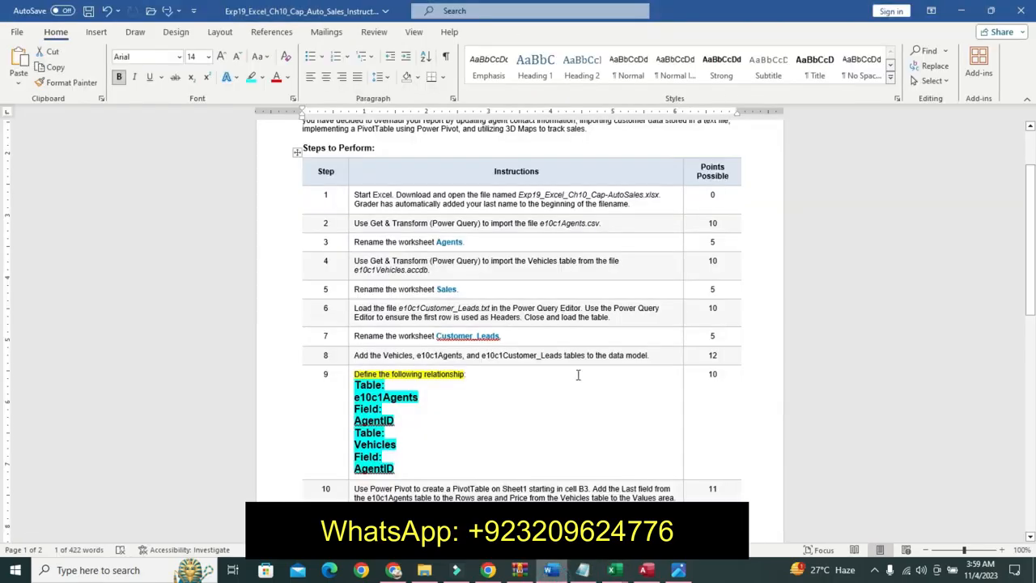
{"action": "key", "text": "ctrl+z"}
{"action": "key", "text": "ctrl+z"}
{"action": "key", "text": "ctrl+z"}
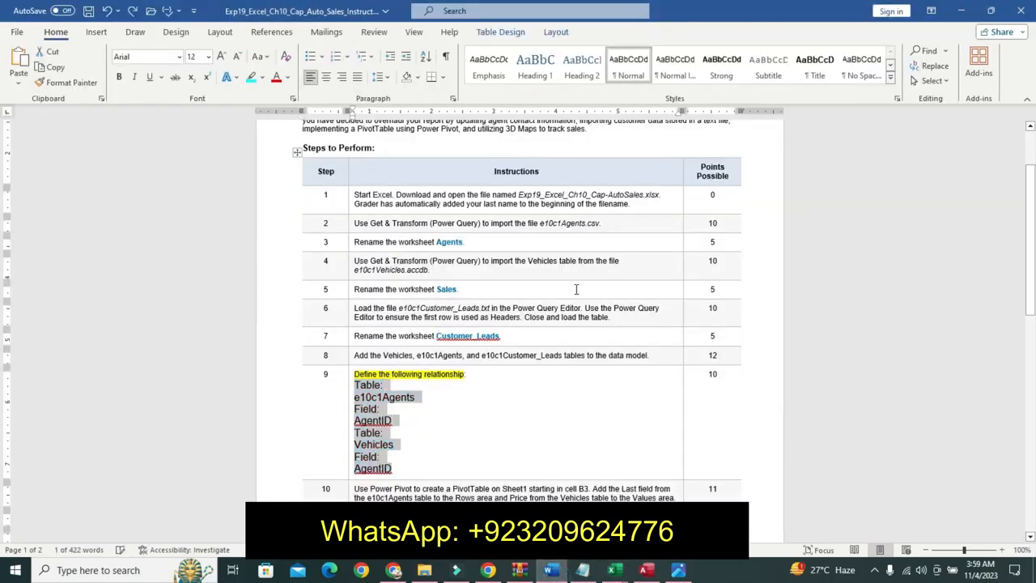
- Format step 10's instruction text as 11 pt bold with a turquoise highlight
{"action": "left_click_drag", "start_coordinate": [1032, 312], "coordinate": [1031, 330]}
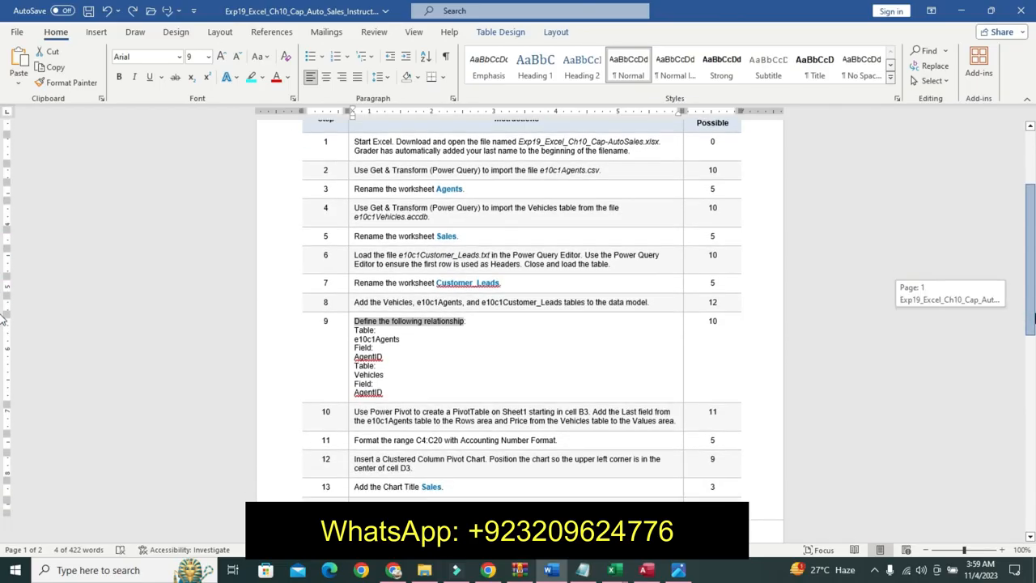
{"action": "left_click_drag", "start_coordinate": [4, 319], "coordinate": [4, 324]}
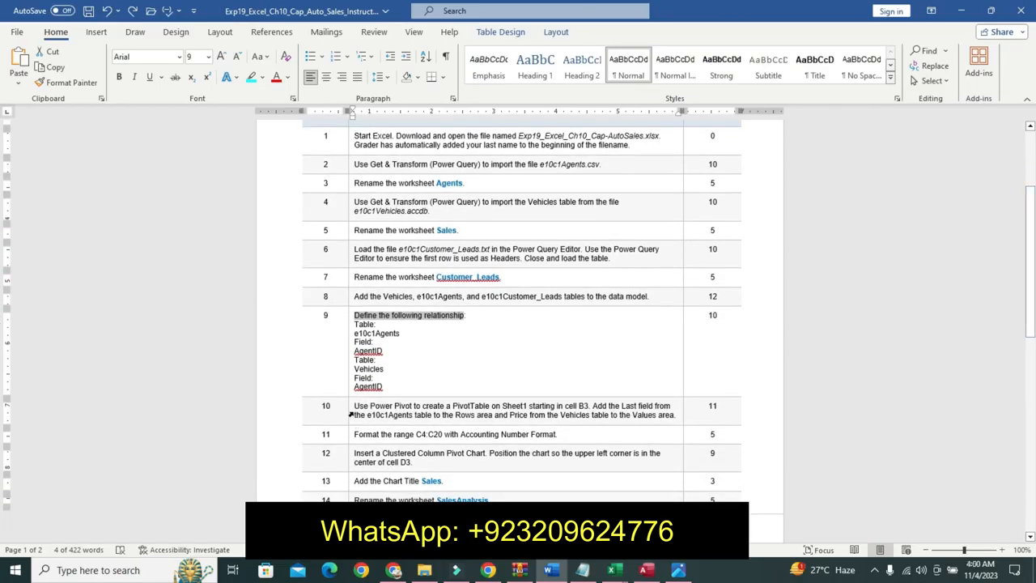
{"action": "left_click", "coordinate": [350, 410]}
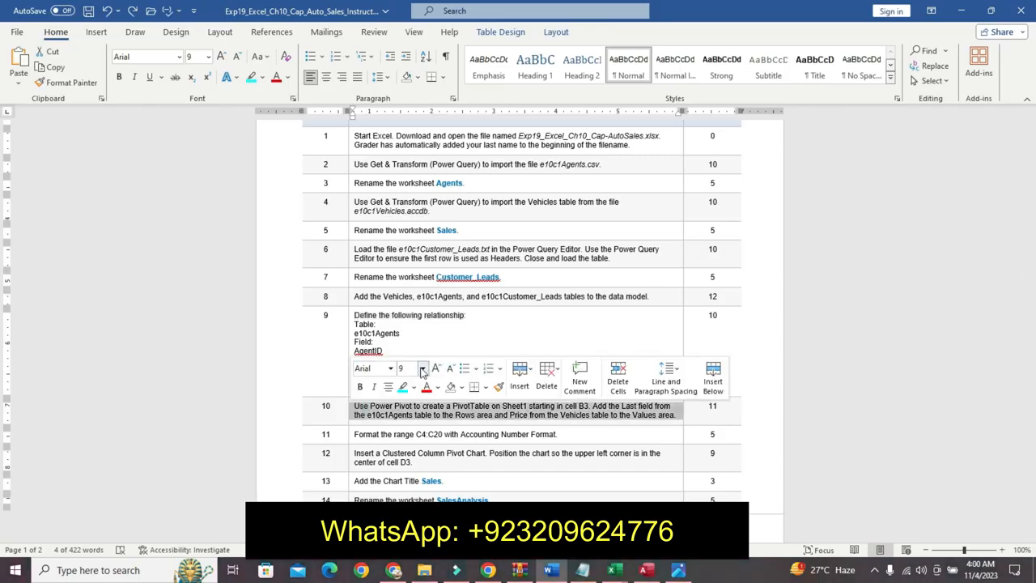
{"action": "left_click", "coordinate": [422, 371]}
{"action": "left_click", "coordinate": [422, 371]}
{"action": "left_click", "coordinate": [422, 370]}
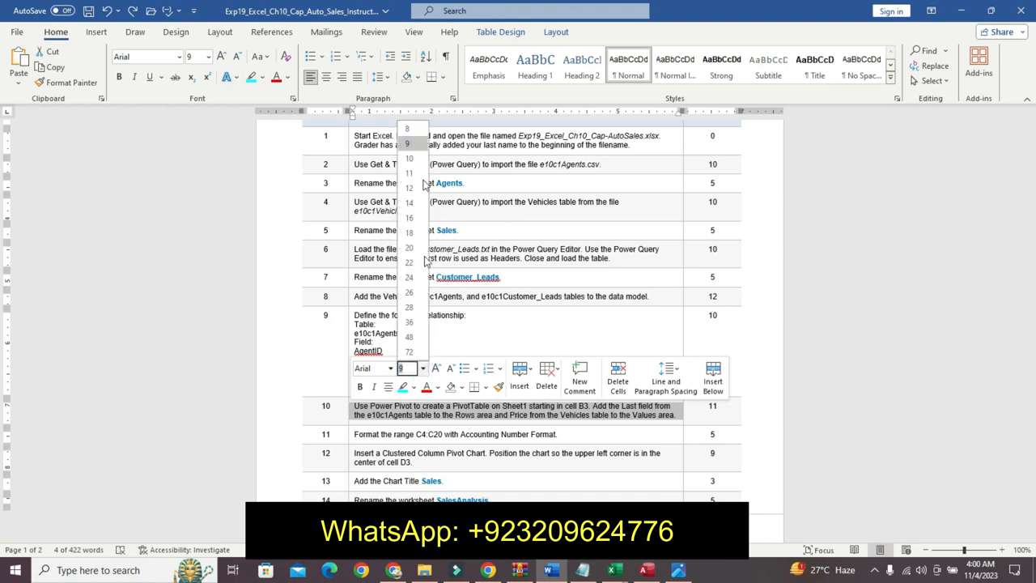
{"action": "left_click", "coordinate": [417, 171]}
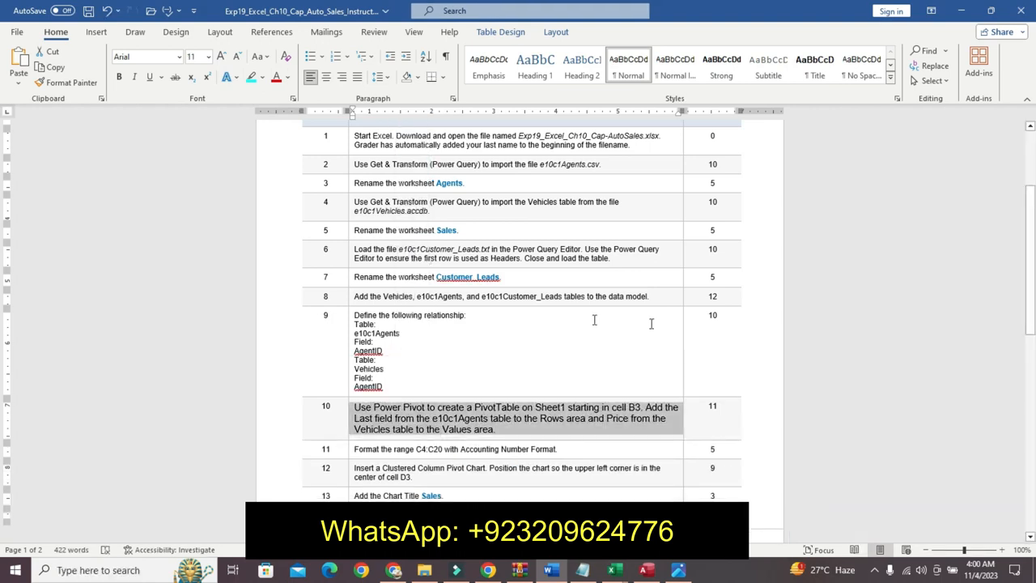
{"action": "left_click", "coordinate": [118, 76]}
{"action": "left_click", "coordinate": [253, 78]}
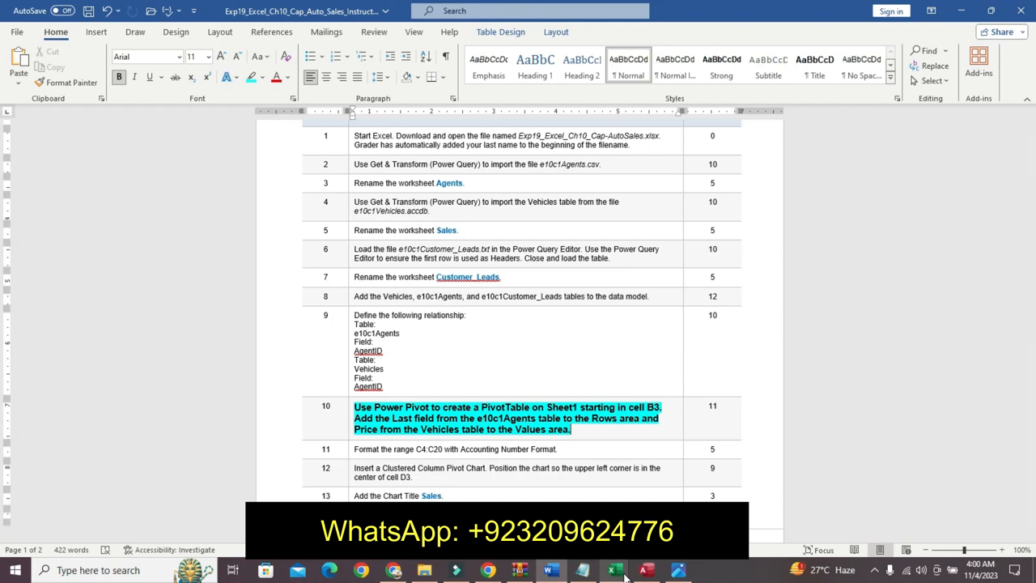
- Review Sheet1 and the Agents sheet in the workbook against the step 10 instructions
{"action": "mouse_move", "coordinate": [625, 575]}
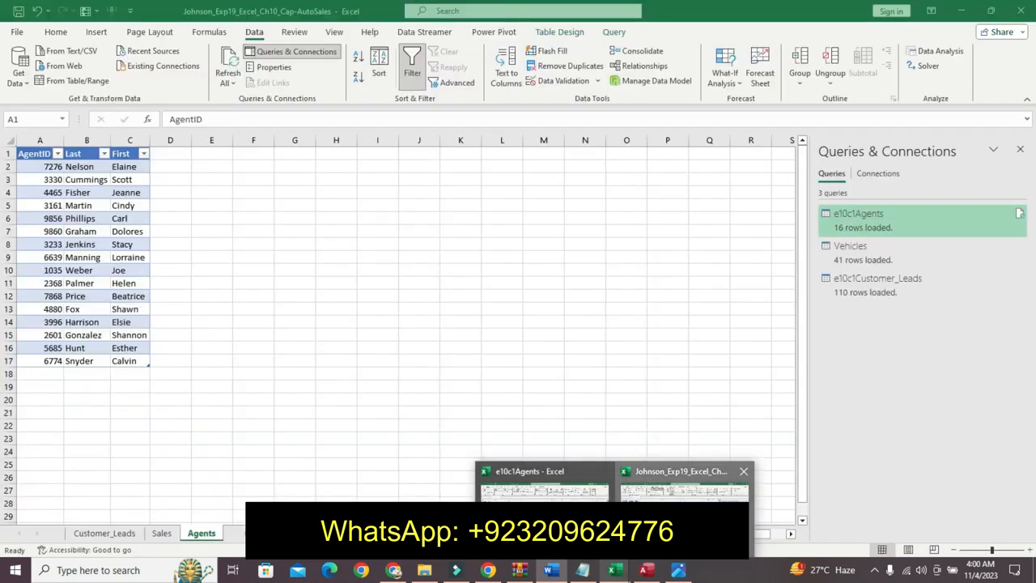
{"action": "left_click", "coordinate": [684, 487]}
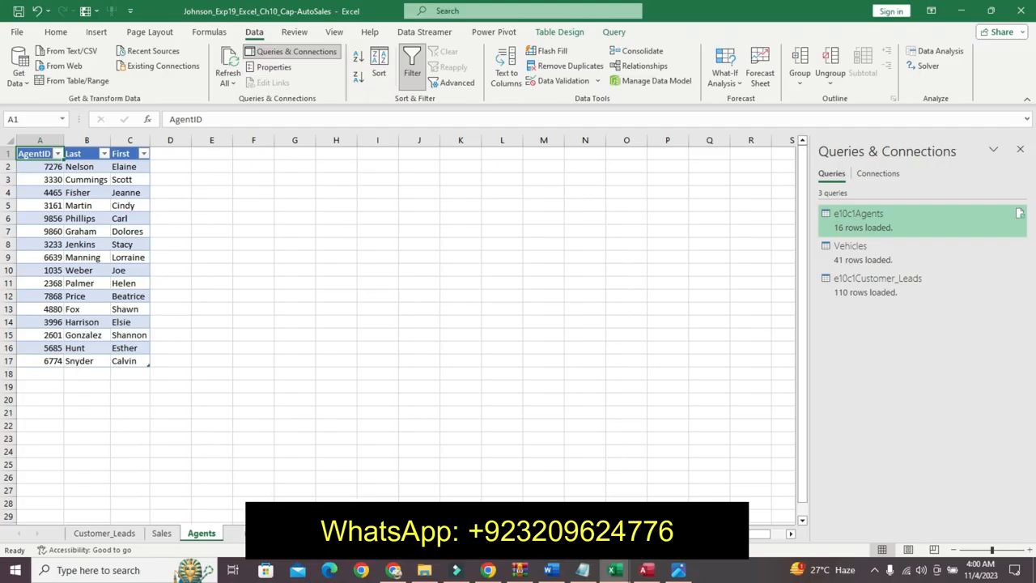
{"action": "left_click", "coordinate": [243, 532]}
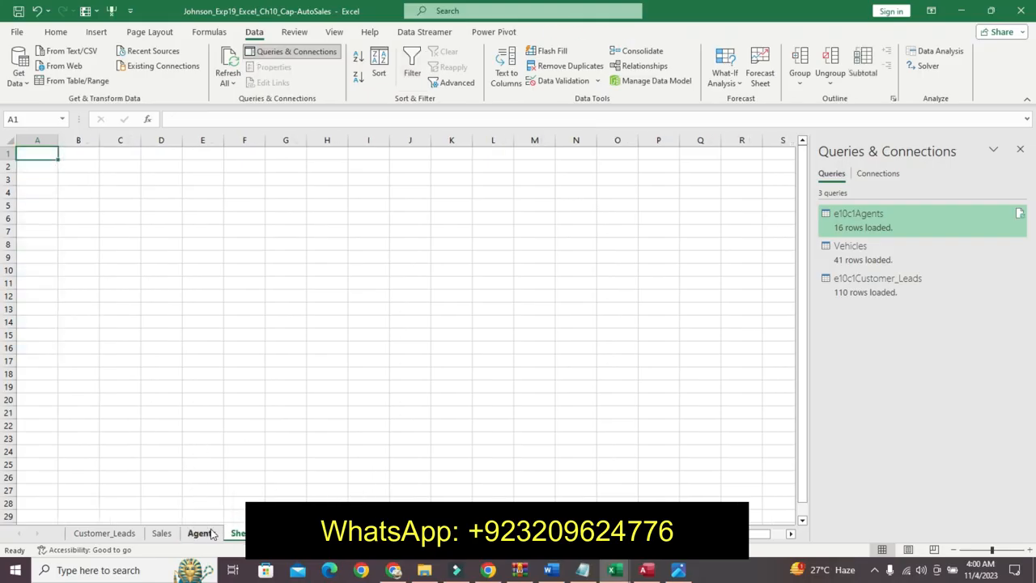
{"action": "left_click", "coordinate": [200, 533]}
{"action": "left_click", "coordinate": [551, 570]}
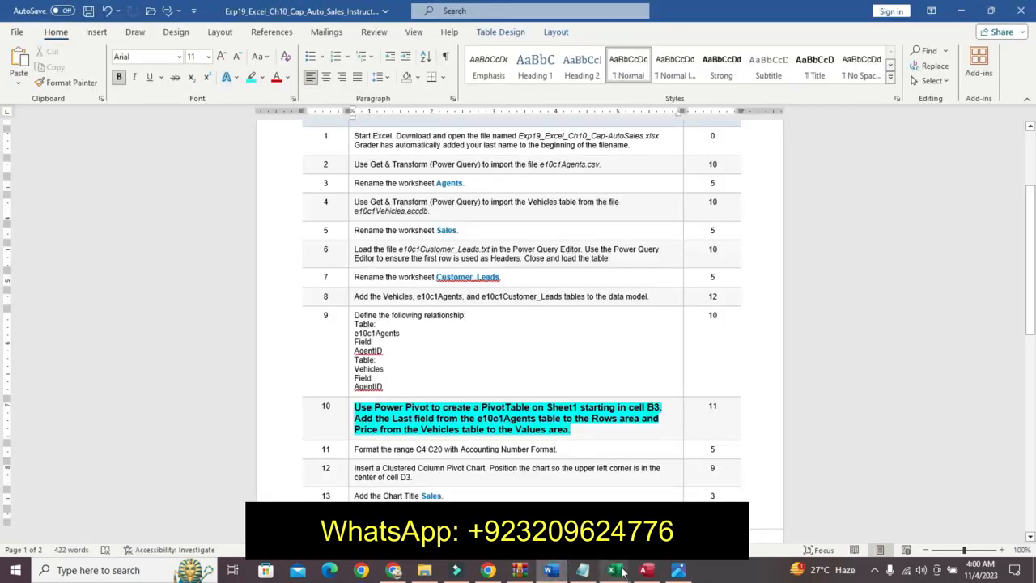
{"action": "mouse_move", "coordinate": [618, 571]}
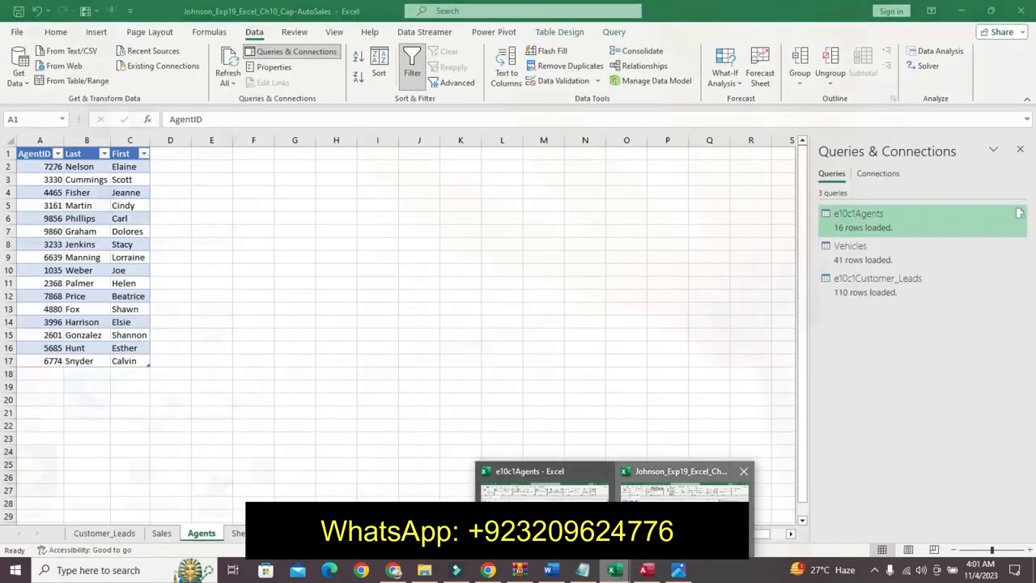
{"action": "left_click", "coordinate": [683, 485]}
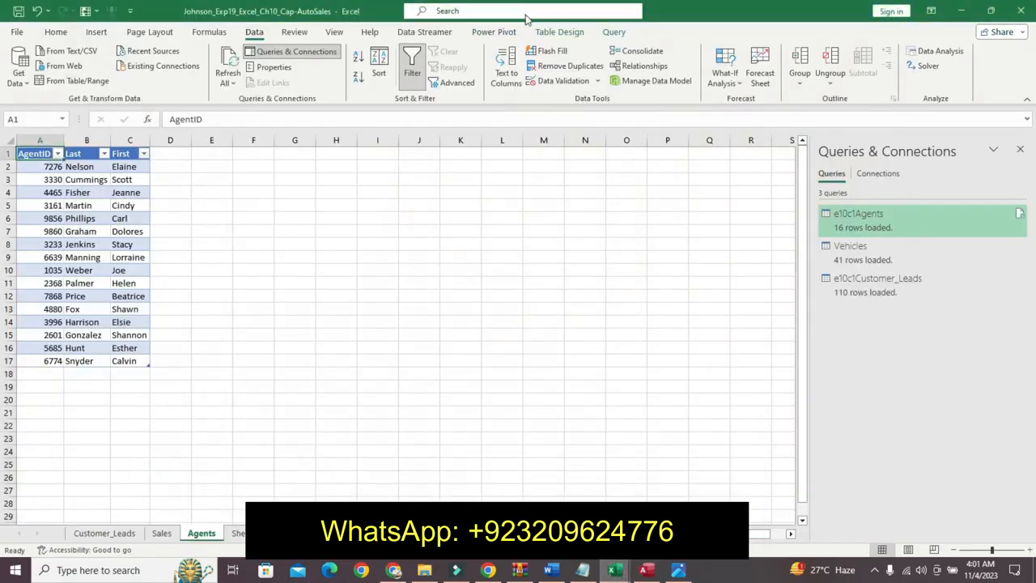
- Open the Power Pivot data model window to inspect the tables, close it and return to the instructions
{"action": "left_click", "coordinate": [493, 31]}
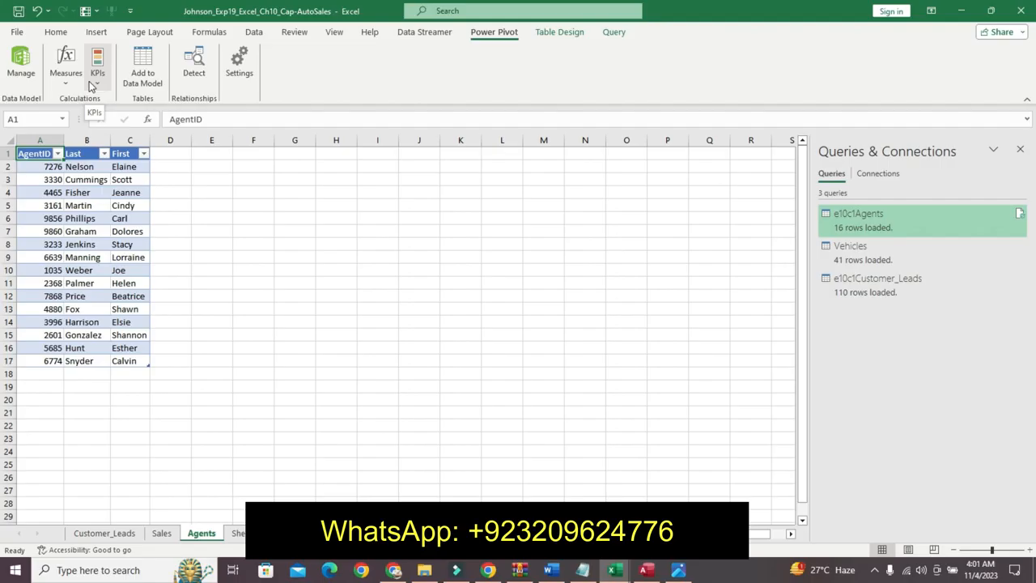
{"action": "left_click", "coordinate": [29, 78]}
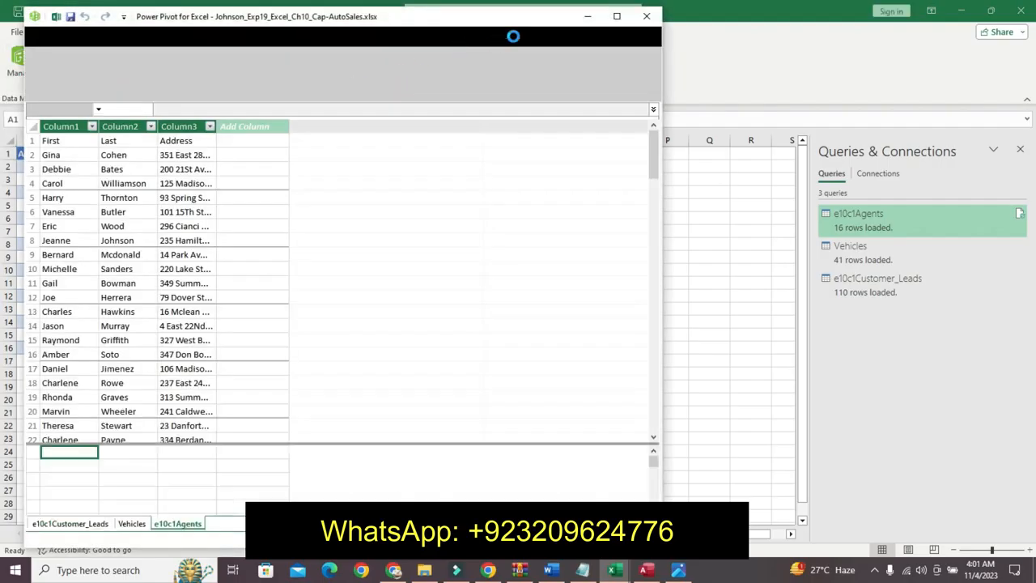
{"action": "left_click", "coordinate": [647, 16]}
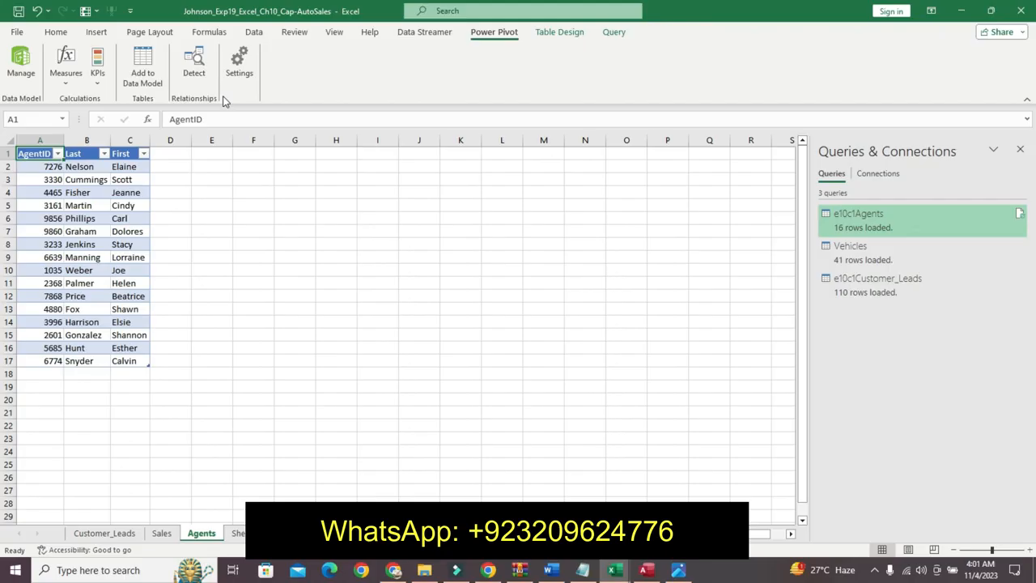
{"action": "key", "text": "alt+Tab"}
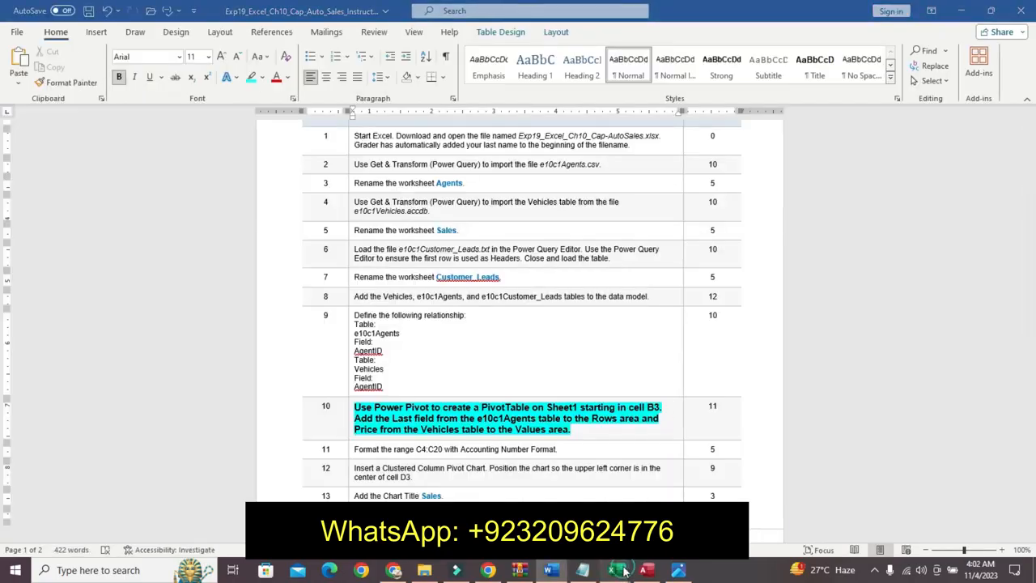
- Start a PivotTable from the Power Pivot data model, placing it on an existing worksheet, Sheet1
{"action": "left_click", "coordinate": [745, 477]}
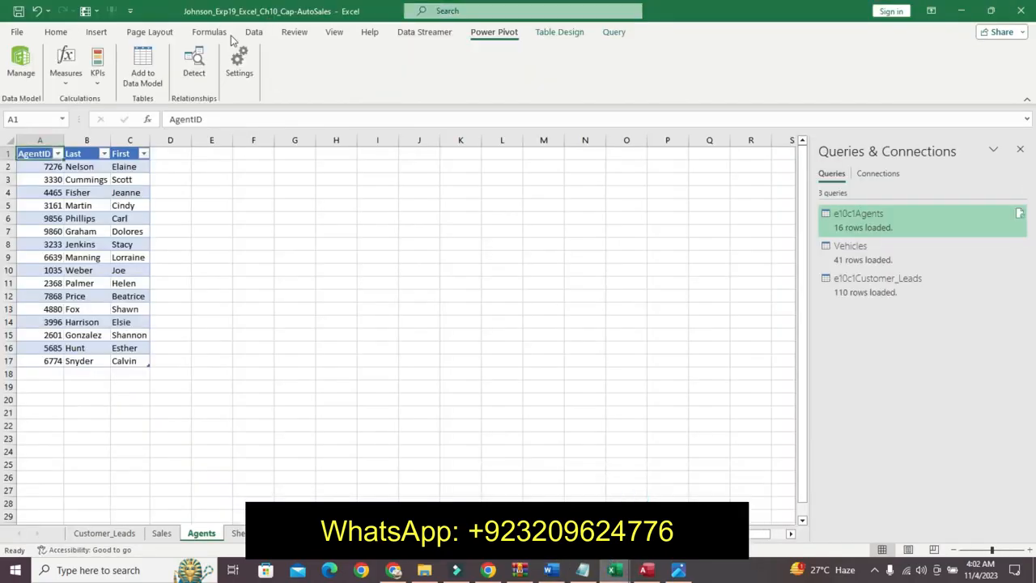
{"action": "left_click", "coordinate": [23, 60]}
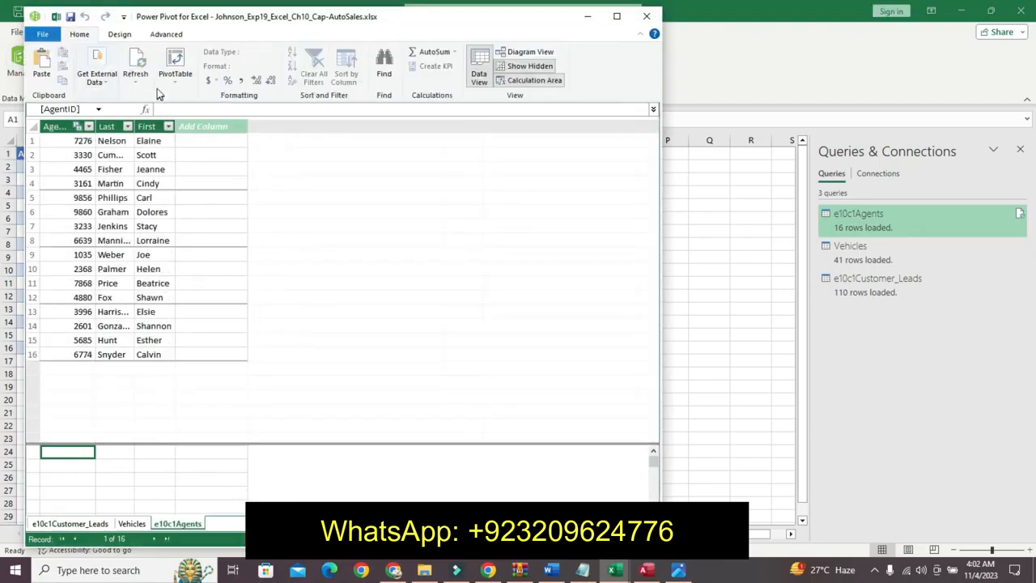
{"action": "left_click", "coordinate": [175, 81]}
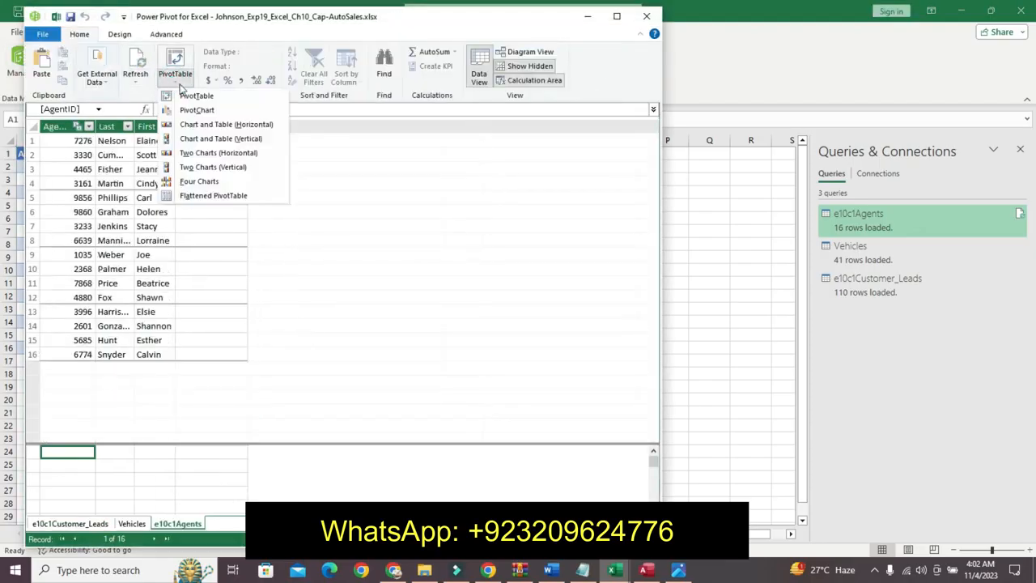
{"action": "left_click", "coordinate": [191, 96]}
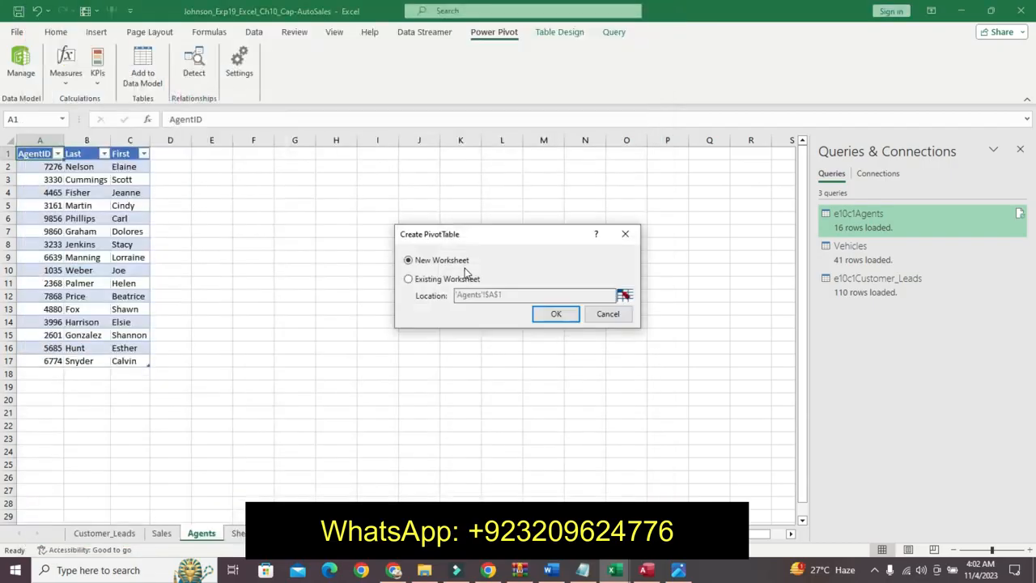
{"action": "left_click", "coordinate": [492, 301]}
{"action": "left_click", "coordinate": [589, 298]}
{"action": "left_click", "coordinate": [629, 297]}
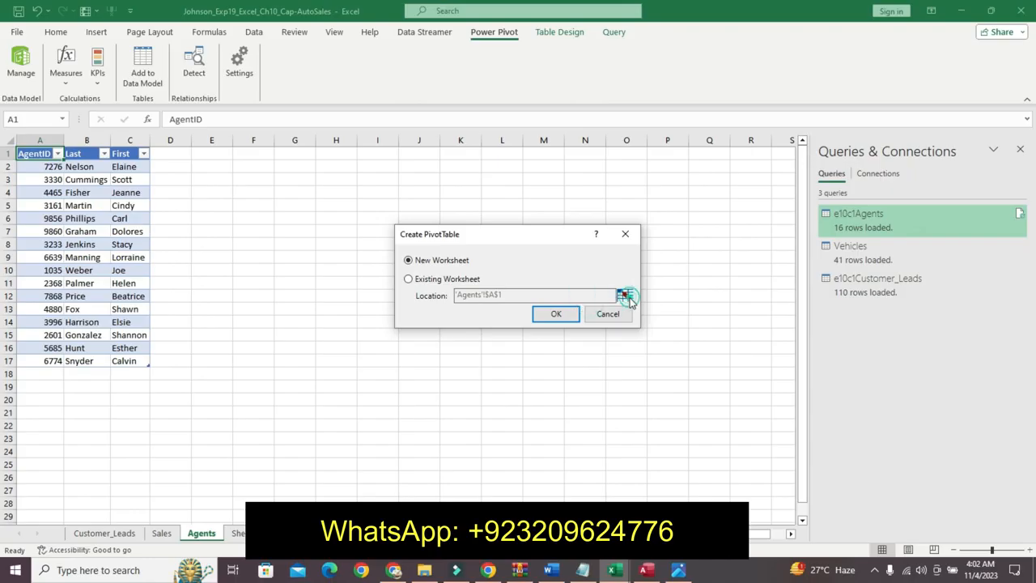
{"action": "left_click", "coordinate": [625, 292]}
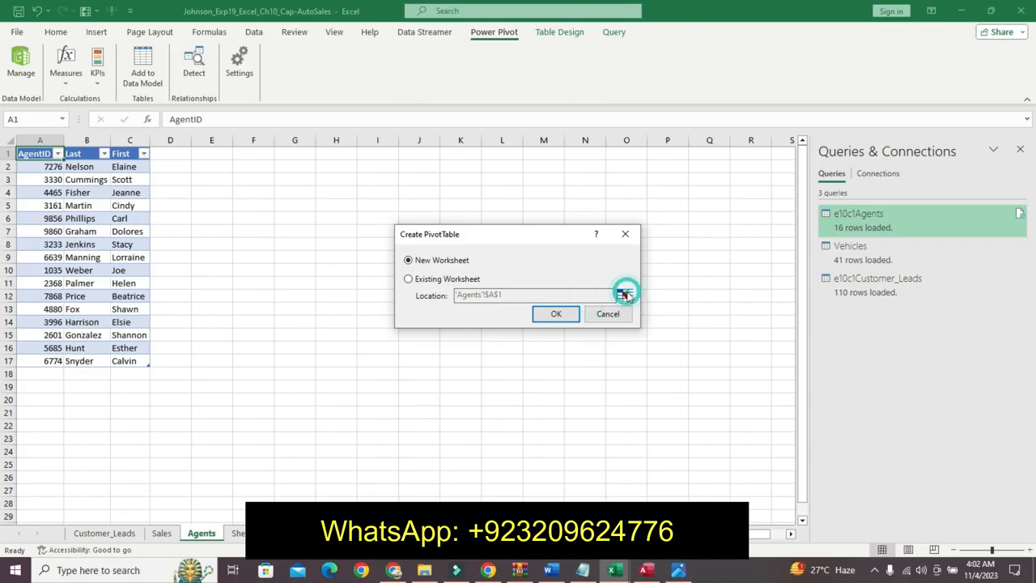
{"action": "left_click", "coordinate": [470, 280]}
{"action": "left_click", "coordinate": [624, 297]}
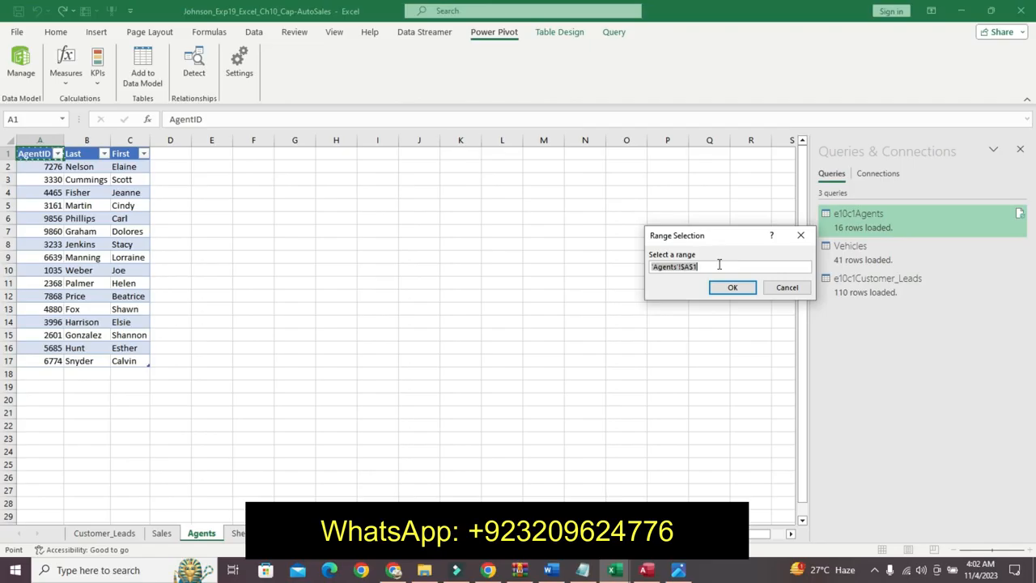
{"action": "left_click", "coordinate": [238, 534]}
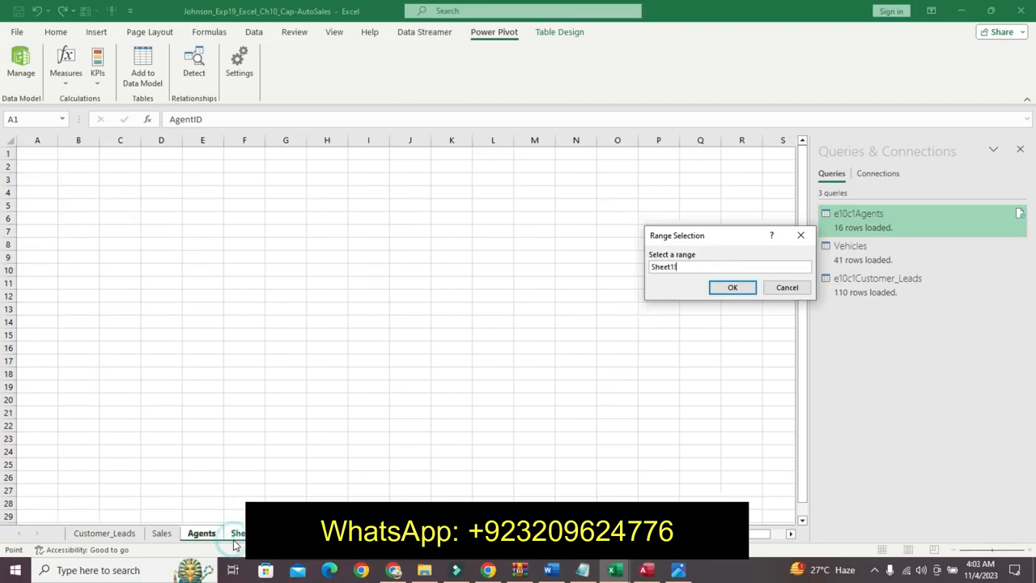
- Set the PivotTable location to Sheet1 cell B3 and create the PivotTable
{"action": "left_click", "coordinate": [552, 572]}
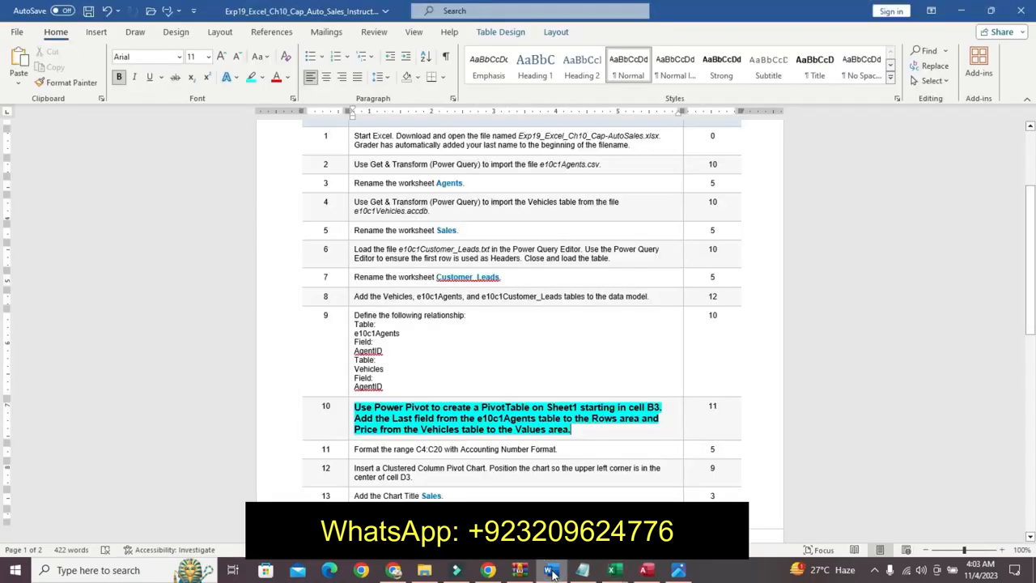
{"action": "mouse_move", "coordinate": [605, 562]}
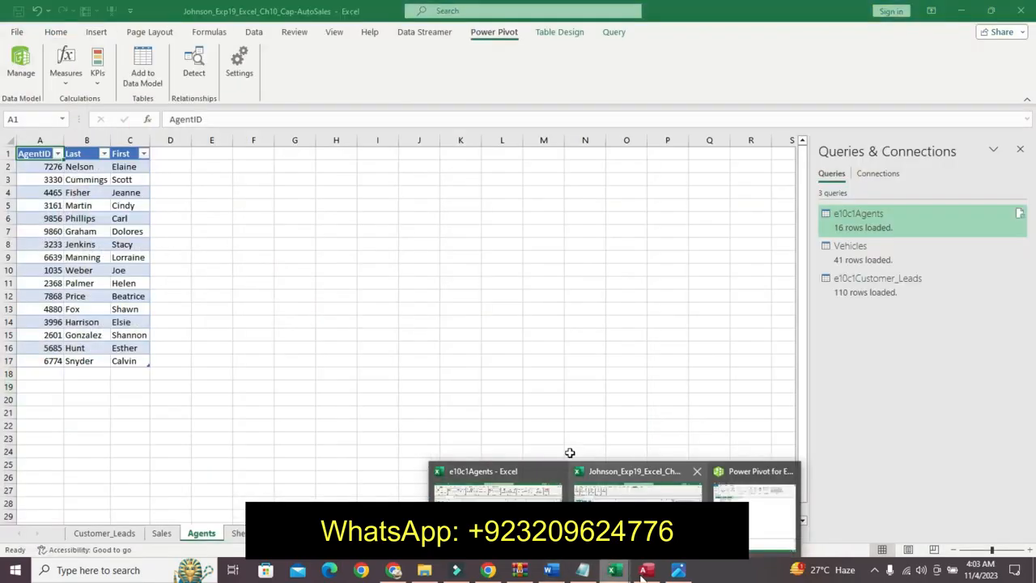
{"action": "left_click", "coordinate": [570, 453]}
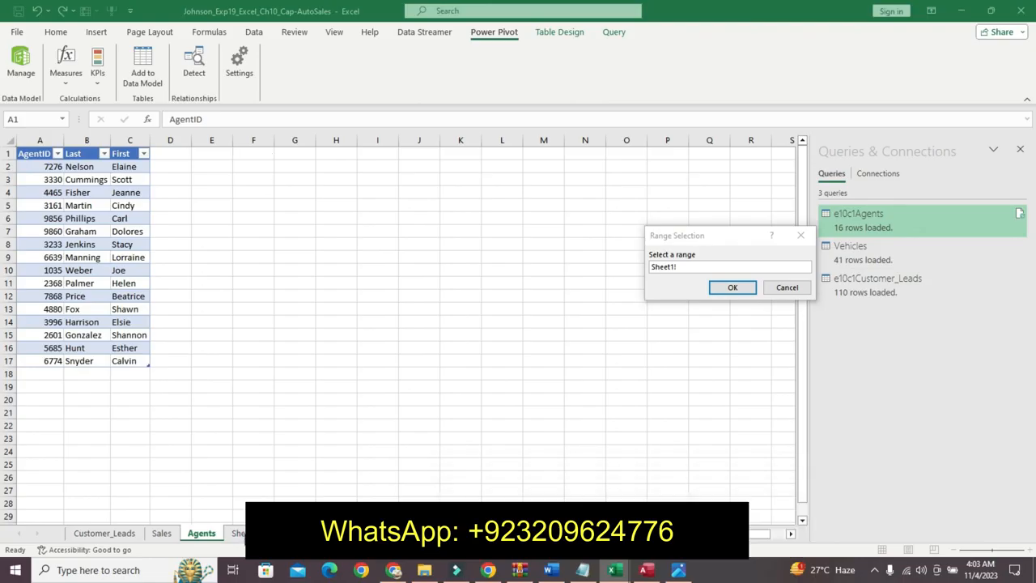
{"action": "left_click_drag", "start_coordinate": [706, 270], "coordinate": [649, 267]}
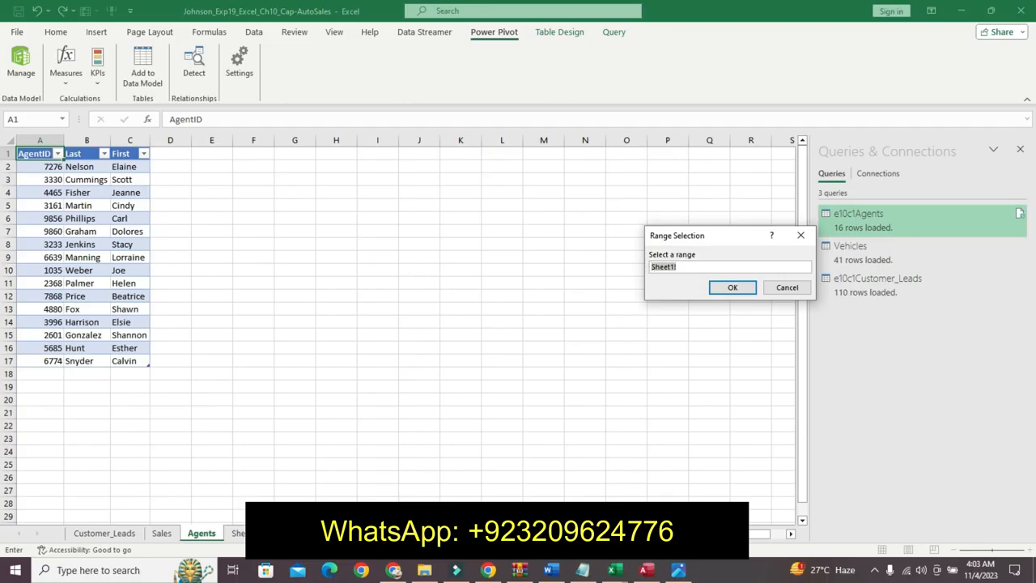
{"action": "left_click", "coordinate": [238, 533]}
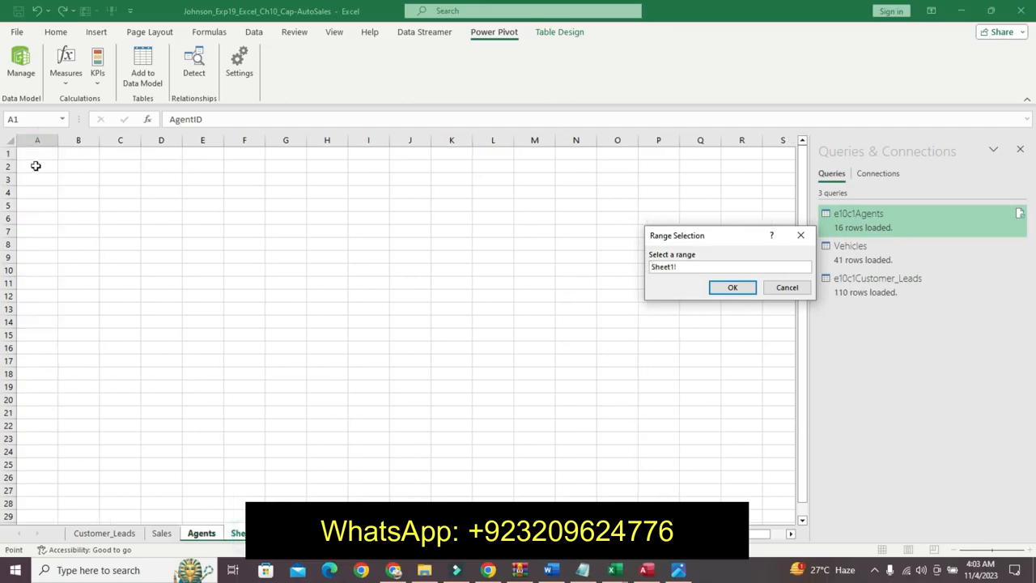
{"action": "left_click", "coordinate": [77, 180]}
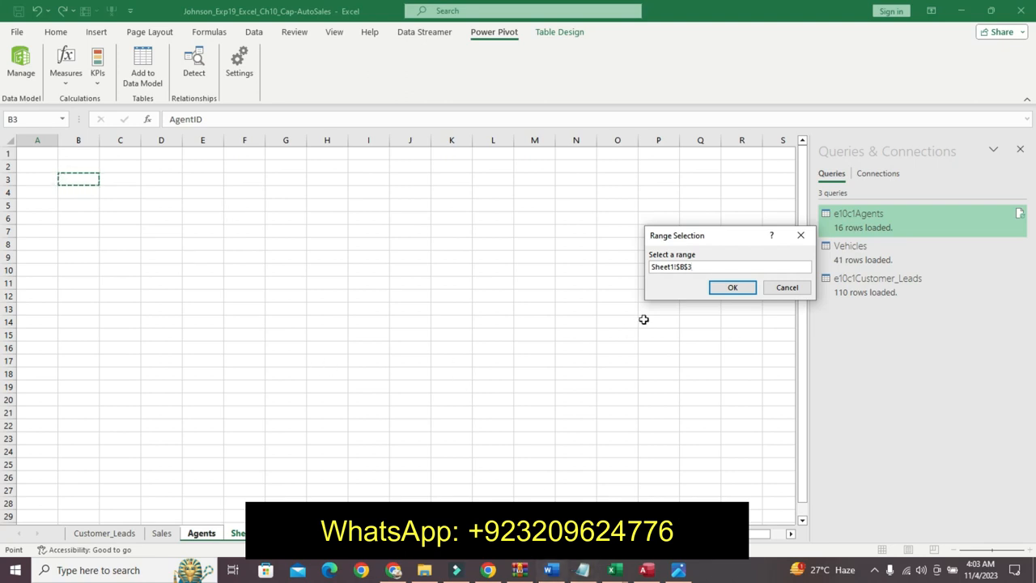
{"action": "left_click", "coordinate": [551, 571]}
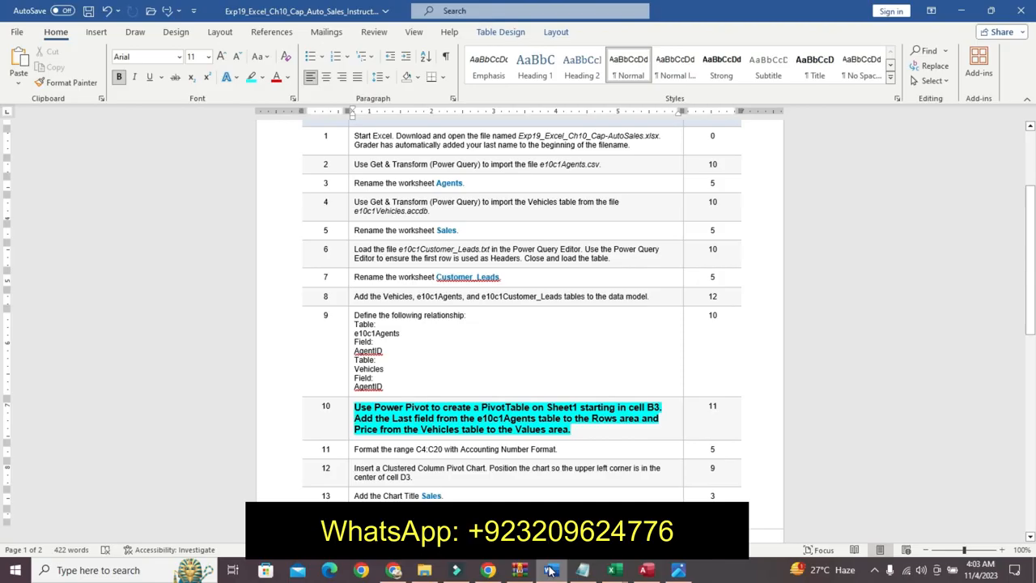
{"action": "mouse_move", "coordinate": [613, 571]}
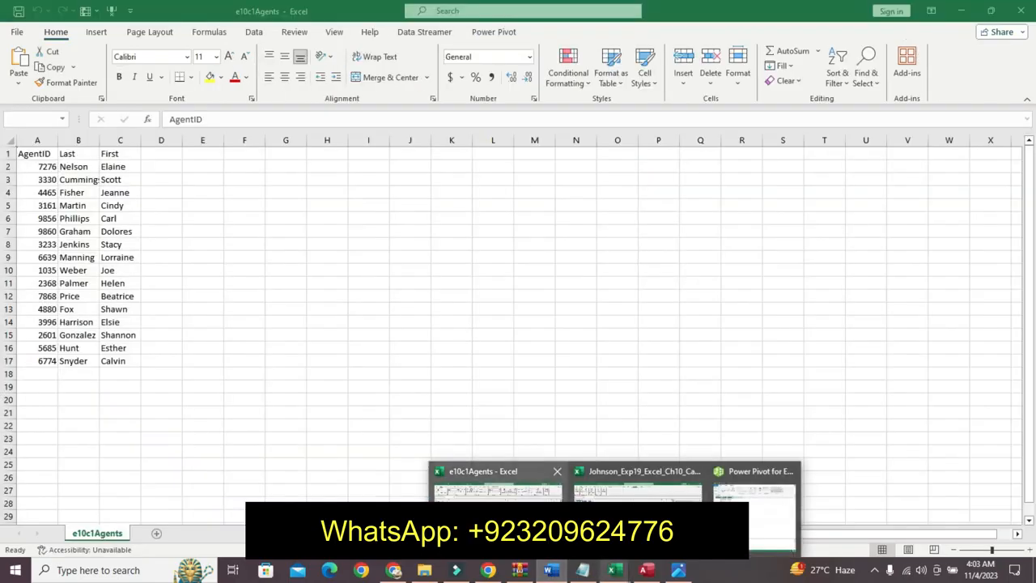
{"action": "left_click", "coordinate": [638, 485]}
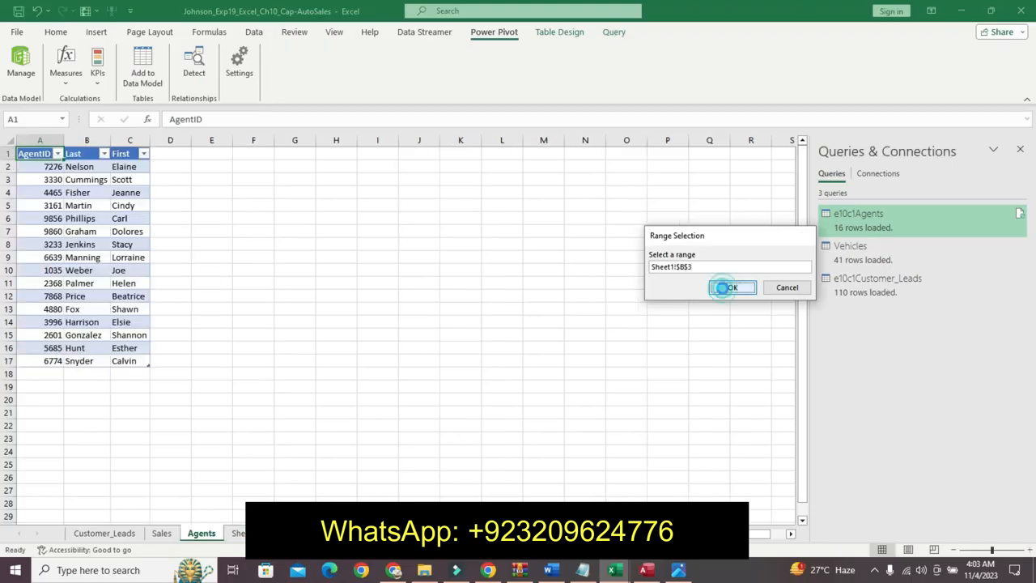
{"action": "left_click", "coordinate": [724, 287]}
{"action": "left_click", "coordinate": [556, 315]}
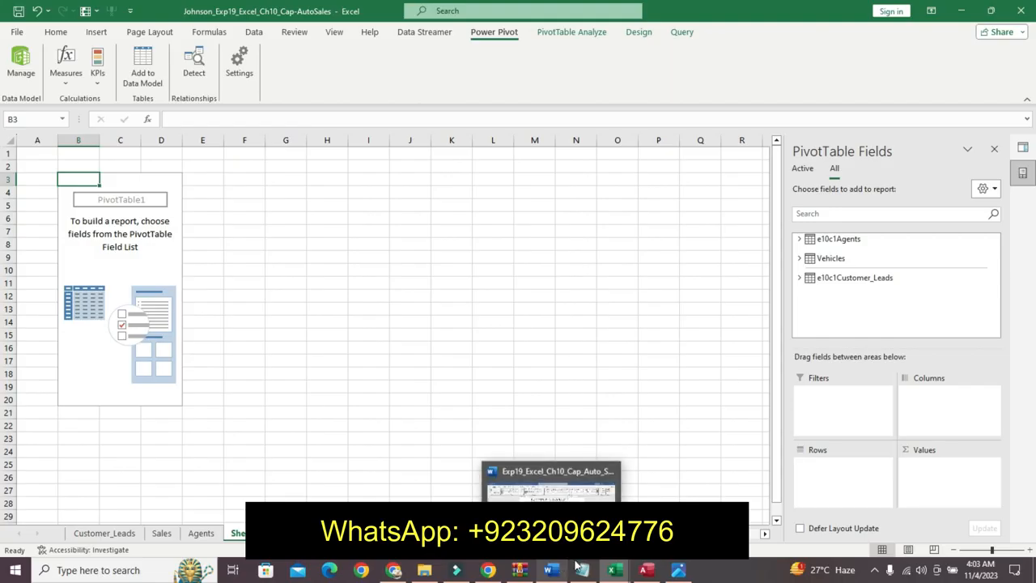
- Compare the finished-result image and the step 10 instructions before filling the PivotTable fields
{"action": "left_click", "coordinate": [678, 571]}
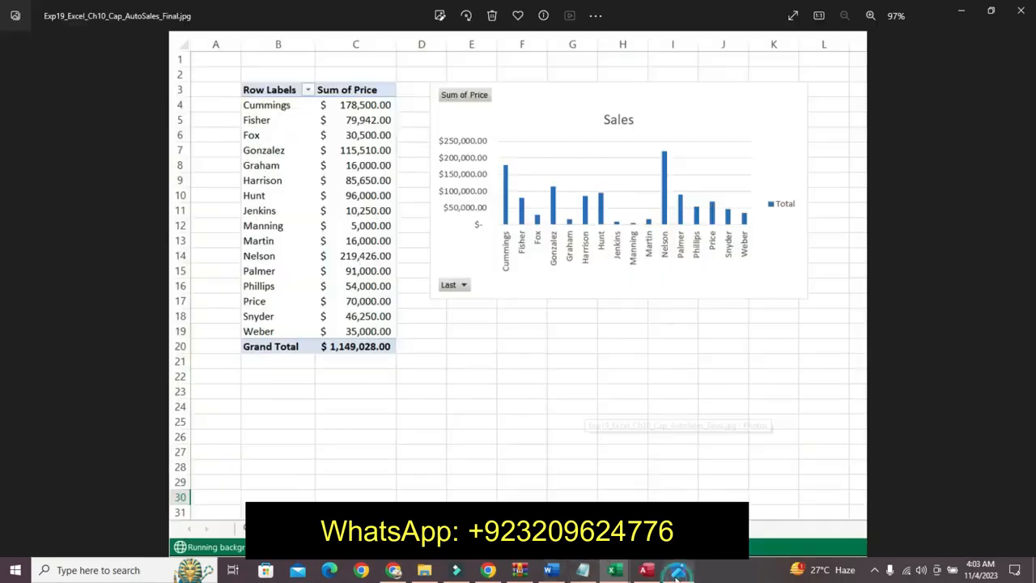
{"action": "mouse_move", "coordinate": [613, 572]}
{"action": "left_click", "coordinate": [635, 485]}
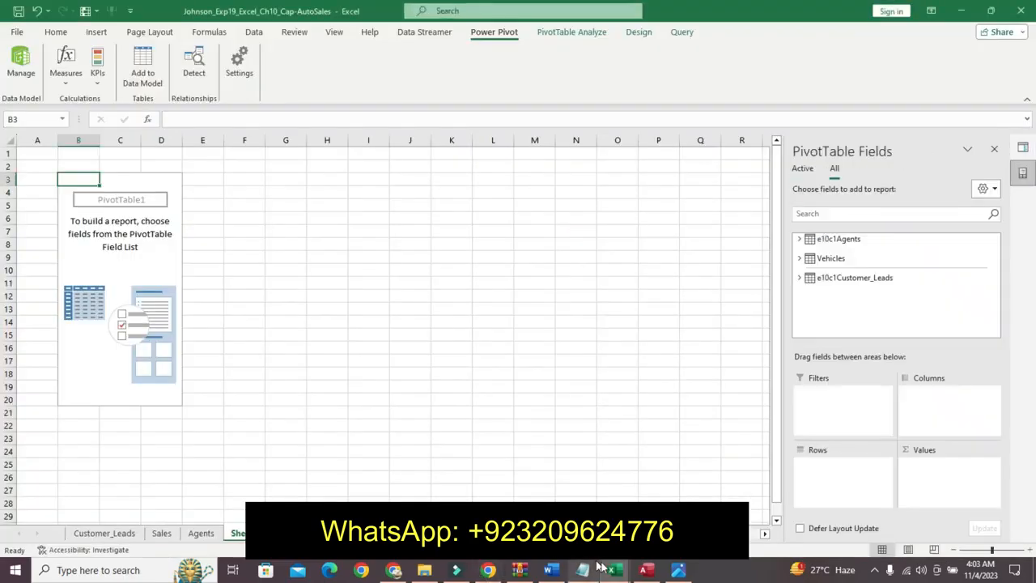
{"action": "left_click", "coordinate": [549, 571]}
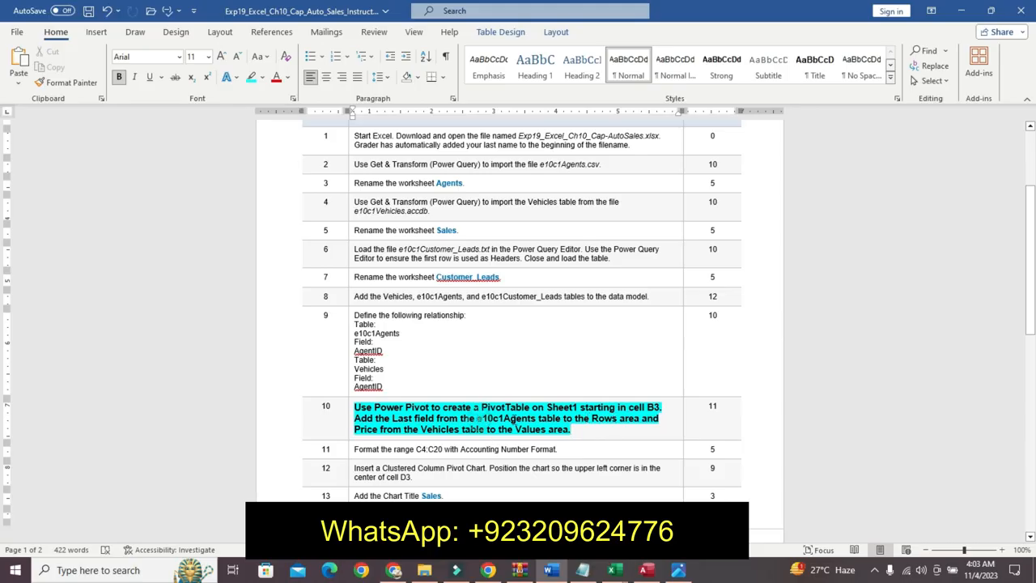
{"action": "left_click_drag", "start_coordinate": [512, 417], "coordinate": [609, 420]}
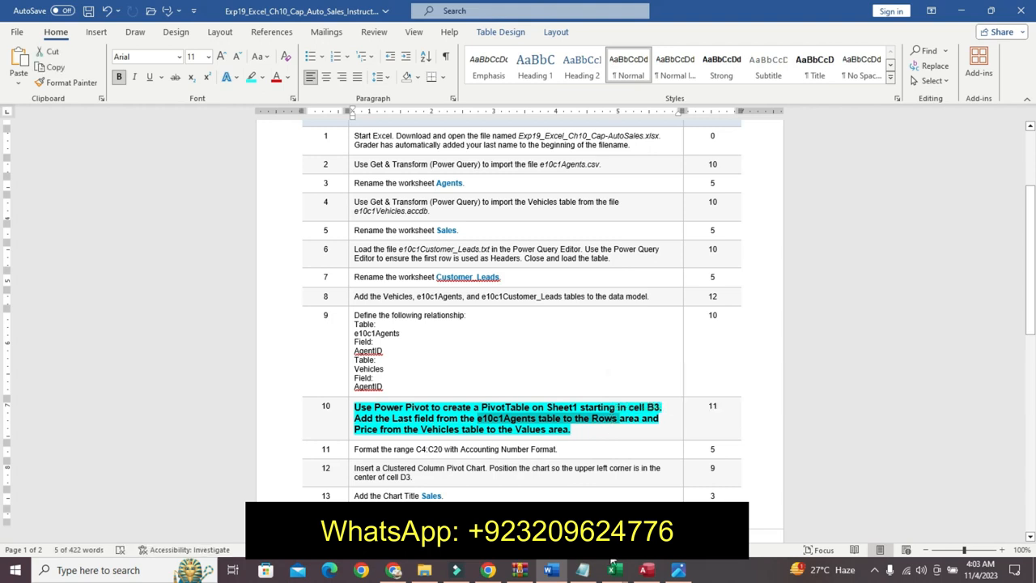
{"action": "mouse_move", "coordinate": [613, 572]}
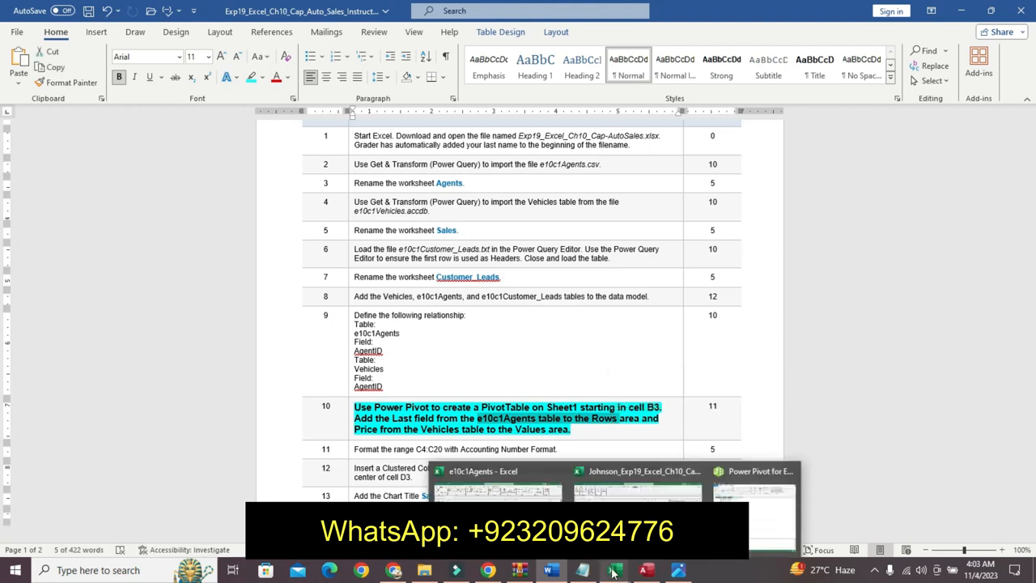
{"action": "left_click", "coordinate": [684, 490]}
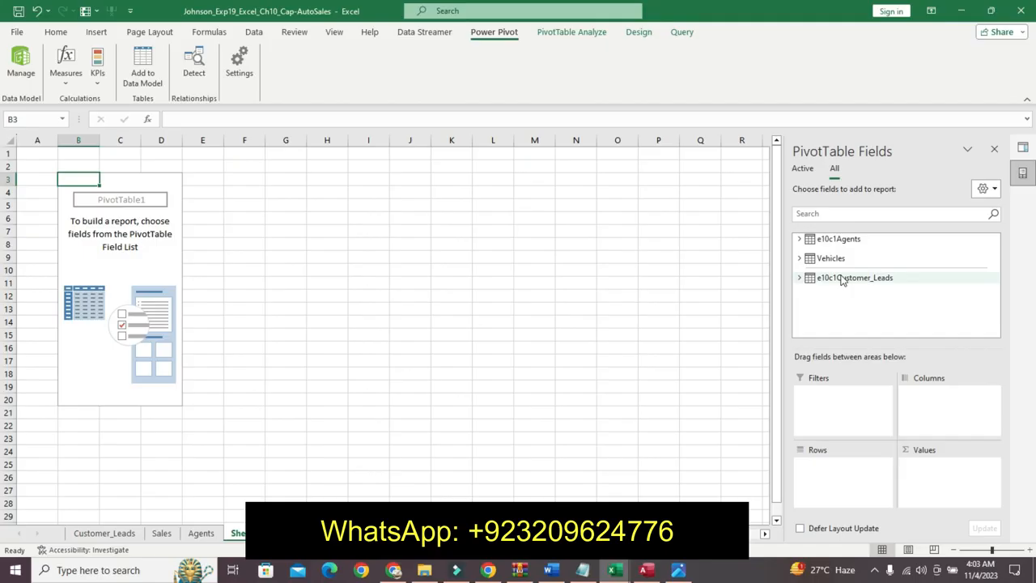
- Add the Last field from the e10c1Agents table to the PivotTable's Rows area
{"action": "left_click", "coordinate": [832, 240]}
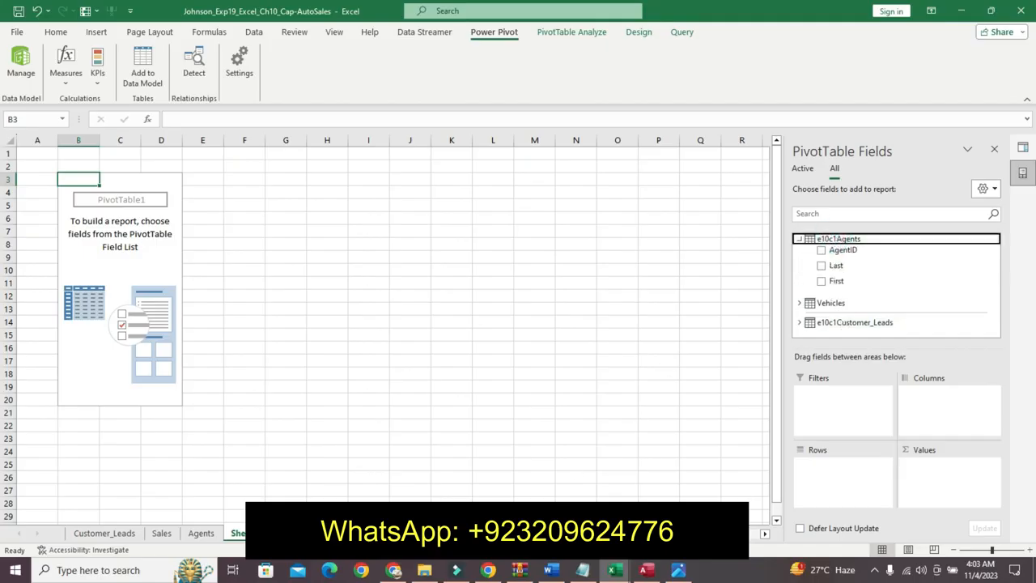
{"action": "left_click", "coordinate": [552, 570]}
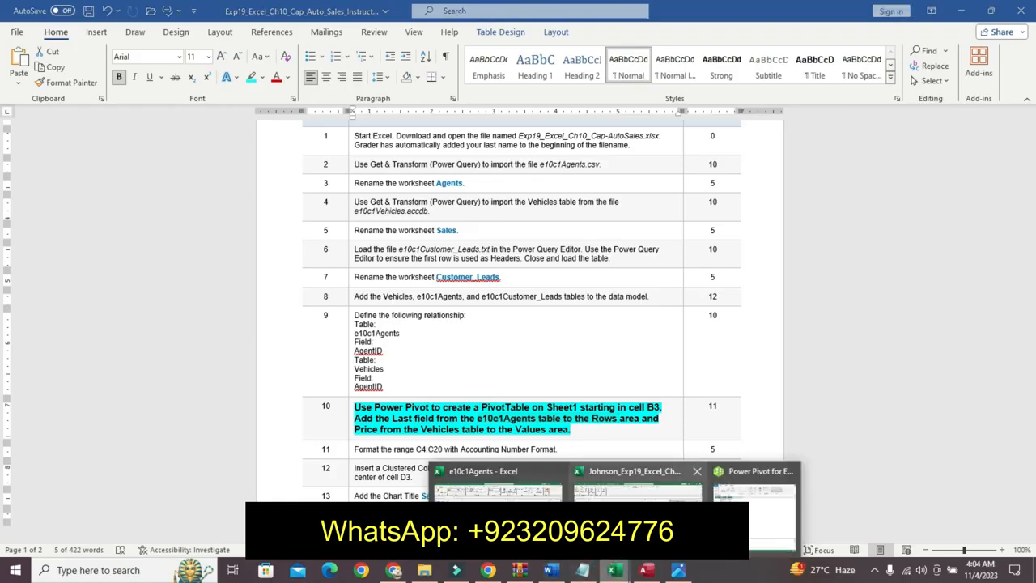
{"action": "left_click", "coordinate": [637, 485]}
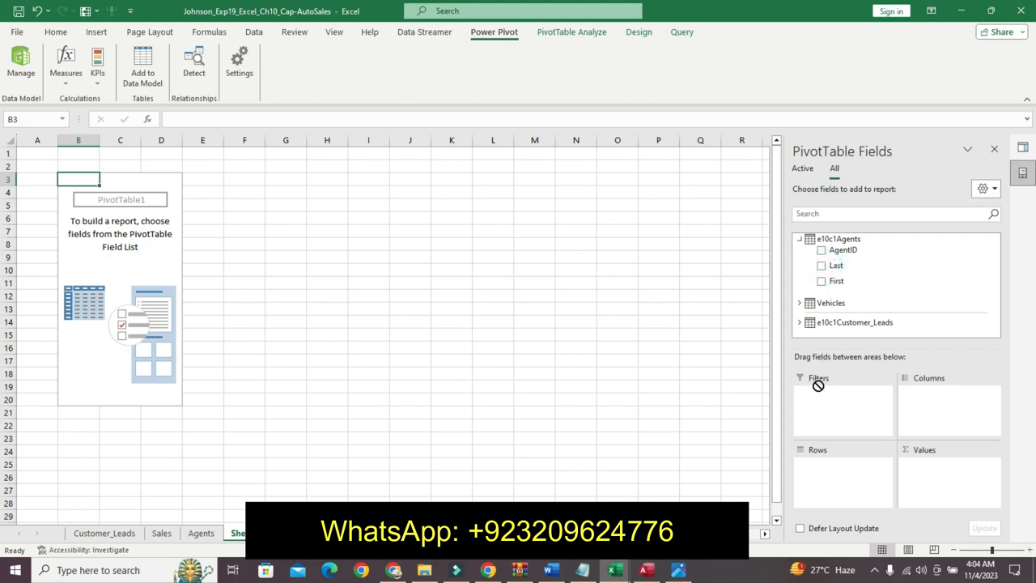
{"action": "left_click_drag", "start_coordinate": [822, 266], "coordinate": [821, 468]}
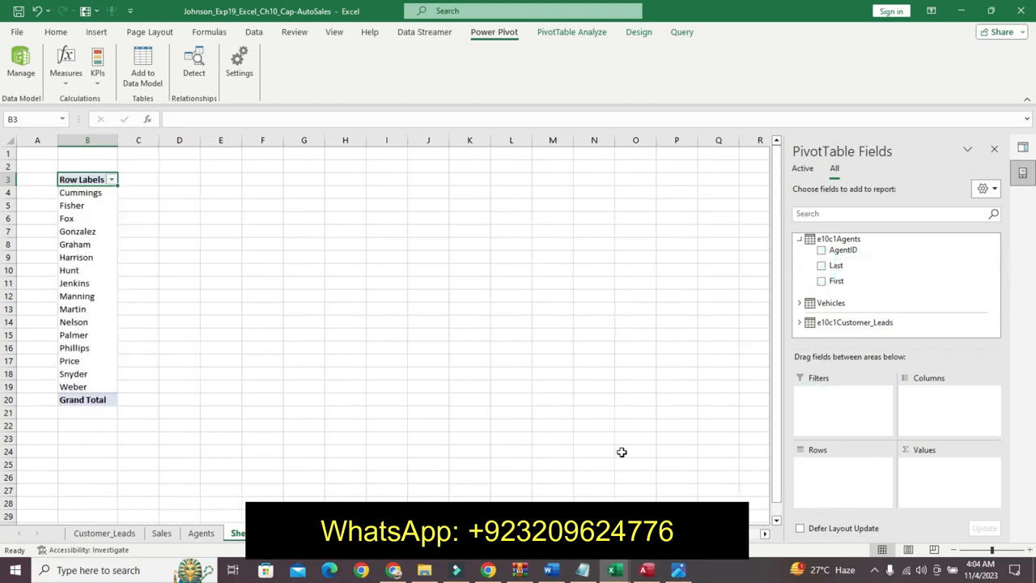
- Add the Price field from the Vehicles table to the PivotTable's Values area
{"action": "left_click", "coordinate": [554, 572]}
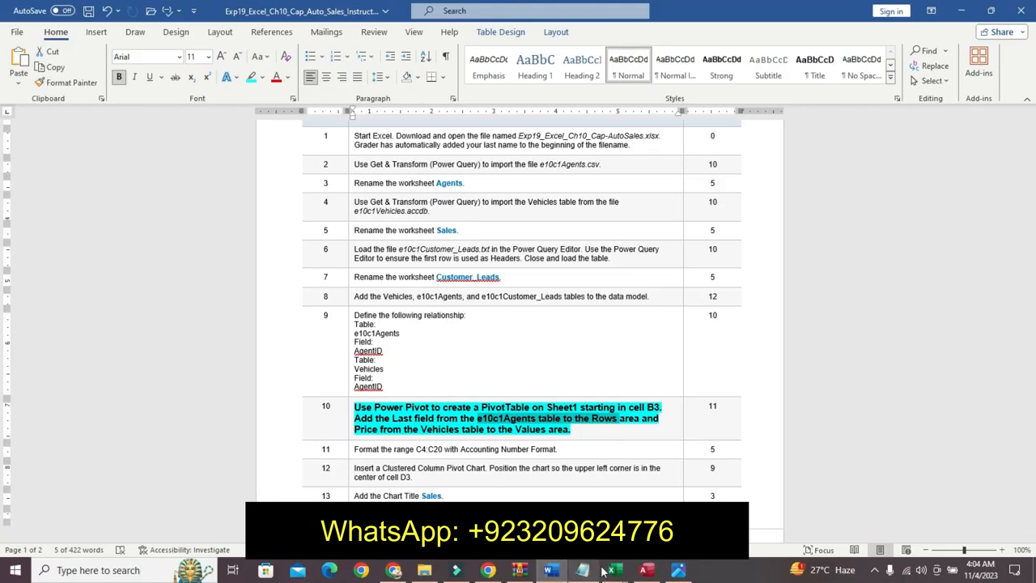
{"action": "mouse_move", "coordinate": [610, 571]}
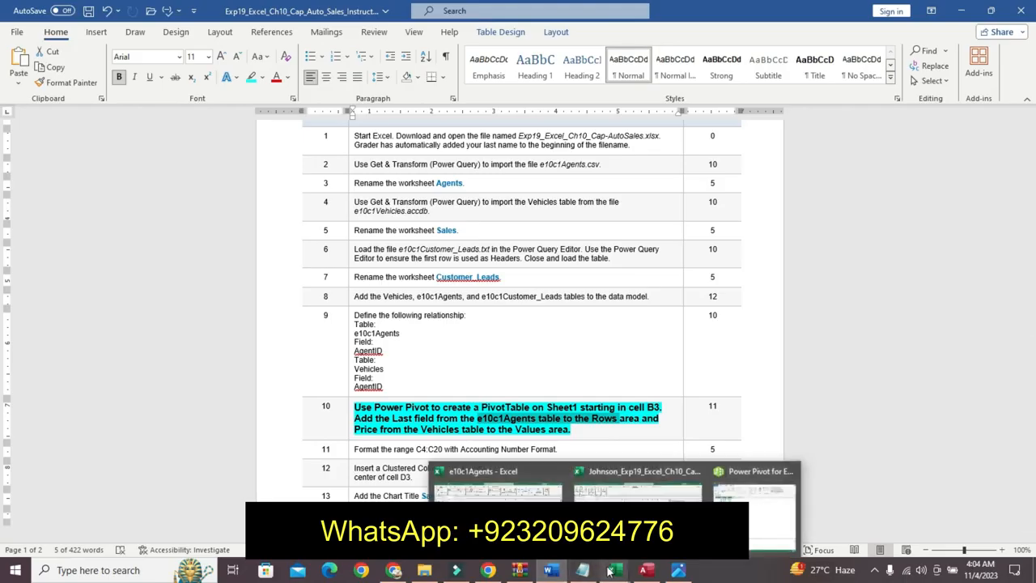
{"action": "left_click", "coordinate": [637, 488]}
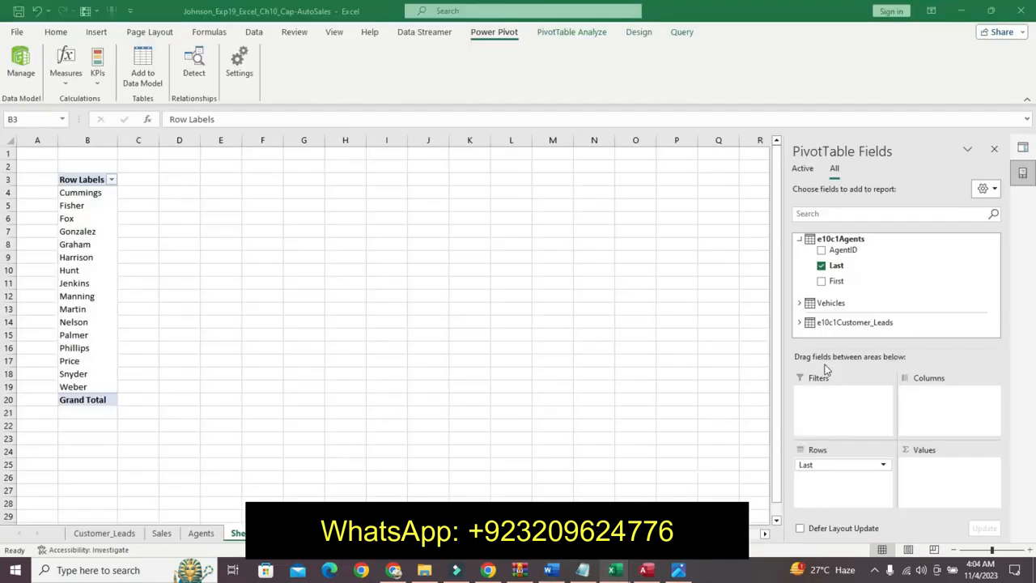
{"action": "left_click", "coordinate": [811, 301]}
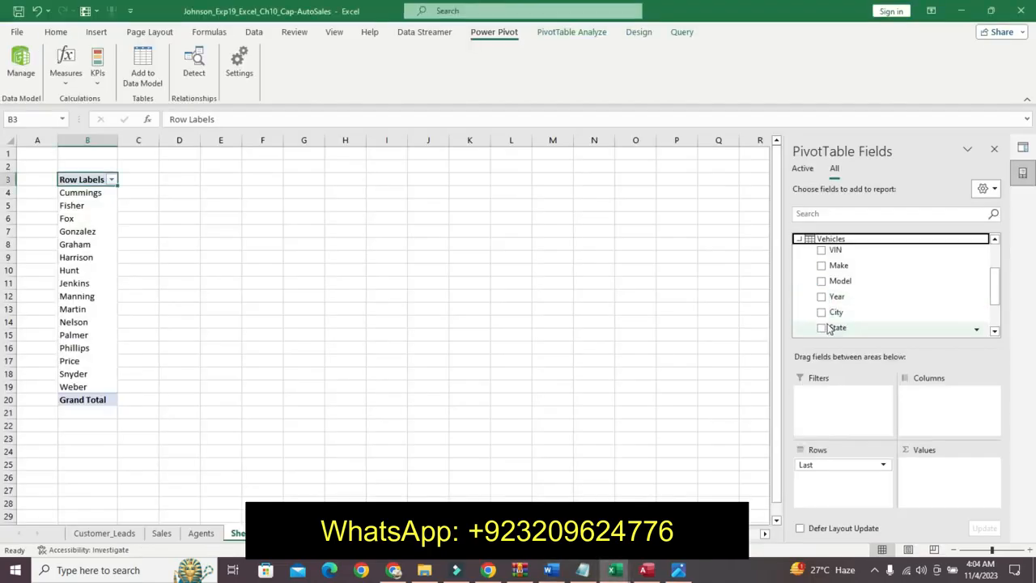
{"action": "scroll", "coordinate": [1000, 293], "scroll_direction": "down", "scroll_amount": 2}
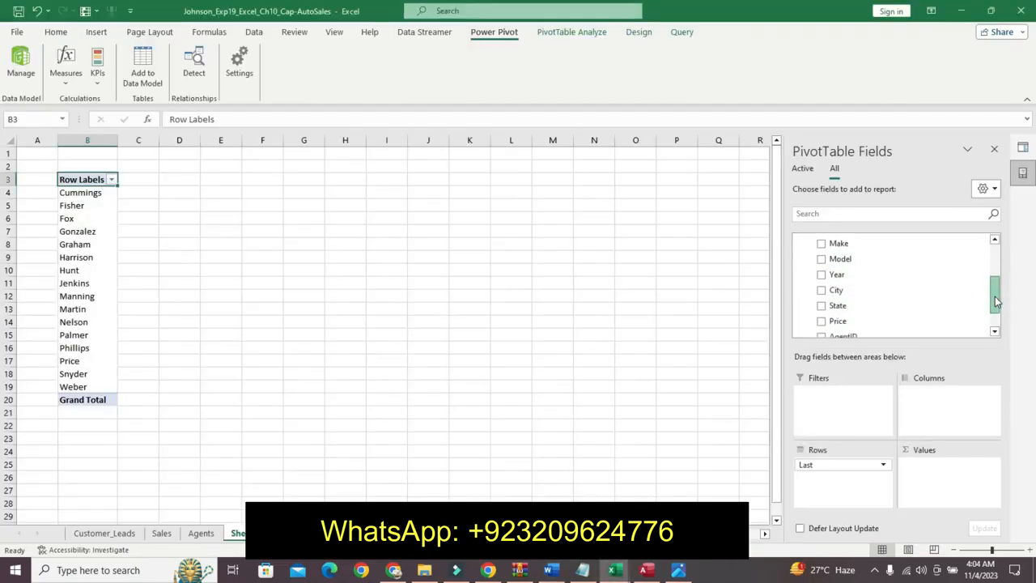
{"action": "left_click_drag", "start_coordinate": [868, 305], "coordinate": [928, 477]}
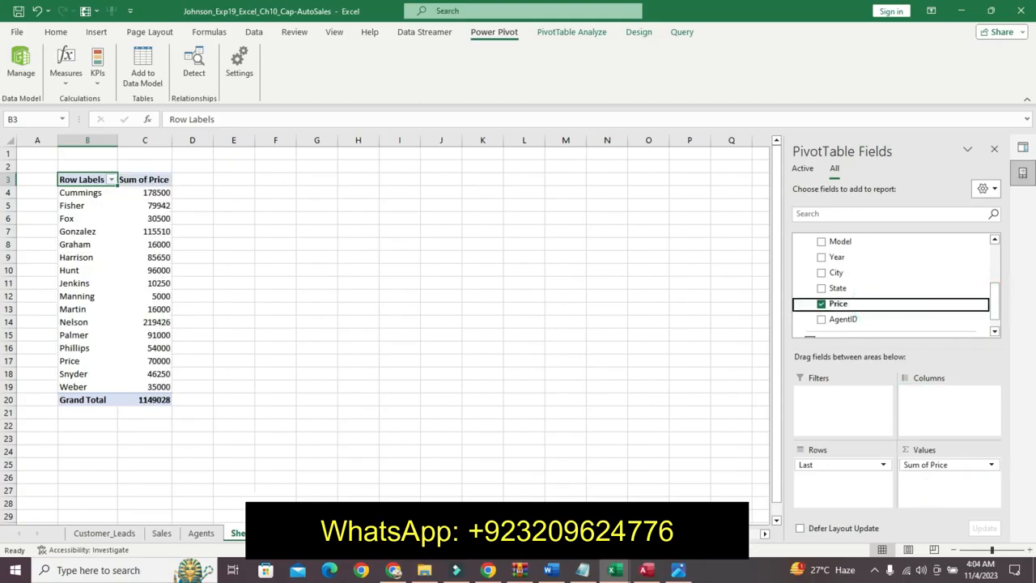
- Compare the PivotTable against the finished-result image
{"action": "left_click", "coordinate": [674, 572]}
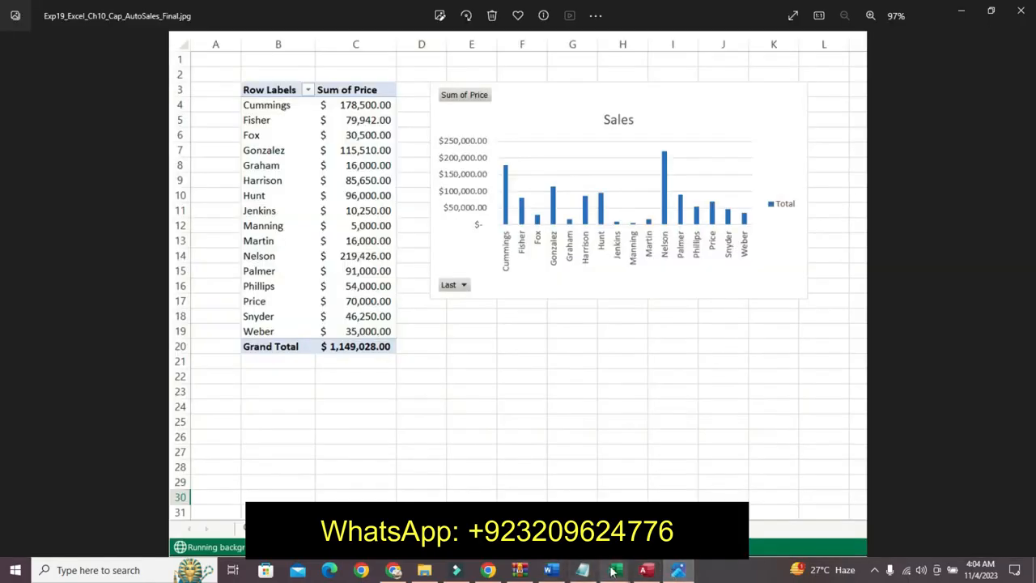
{"action": "mouse_move", "coordinate": [613, 572]}
{"action": "left_click", "coordinate": [639, 490]}
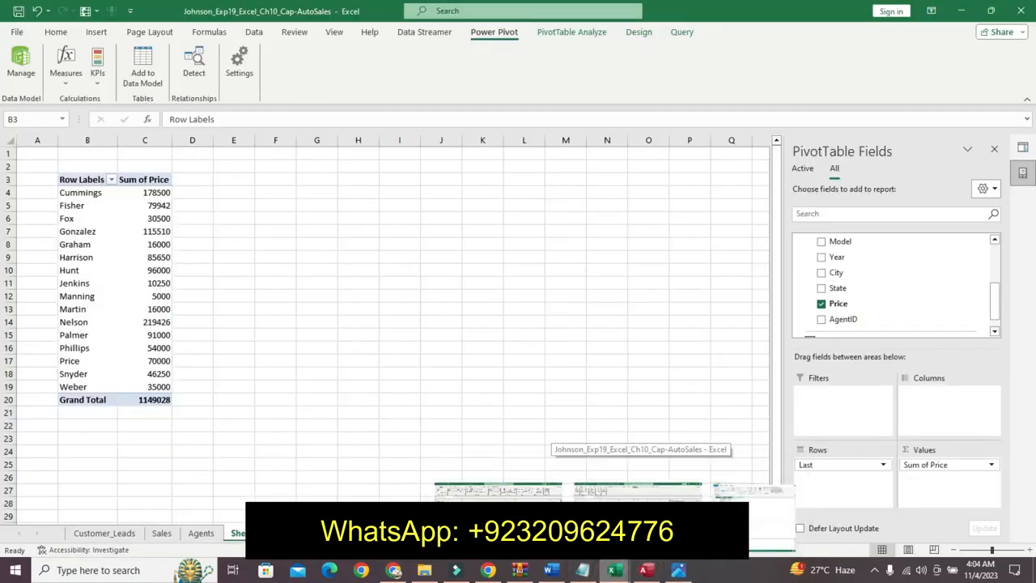
- Switch to the instructions document and undo the highlighting applied to step 10
{"action": "key", "text": "alt+Tab"}
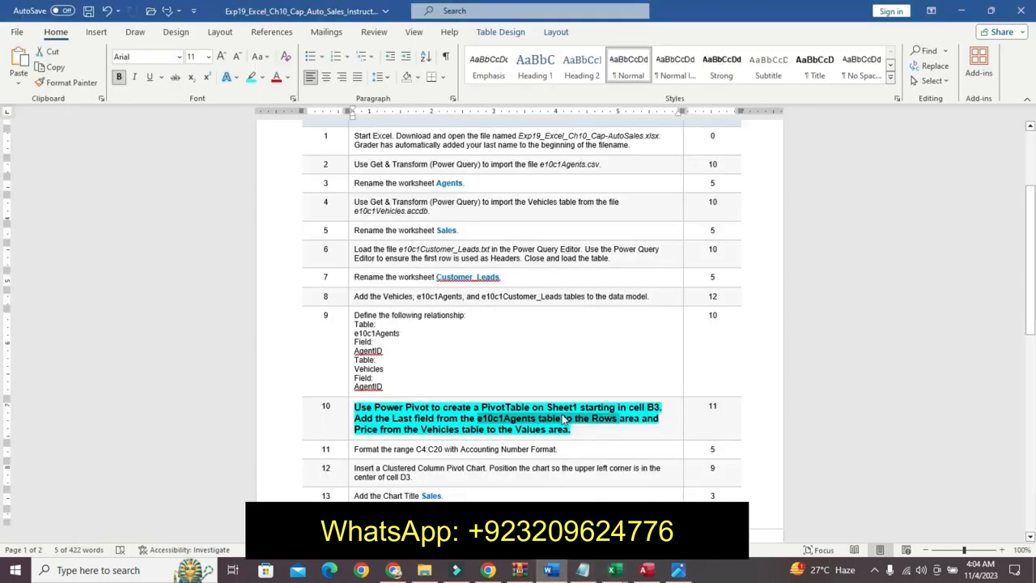
{"action": "key", "text": "ctrl+z"}
{"action": "key", "text": "ctrl+z"}
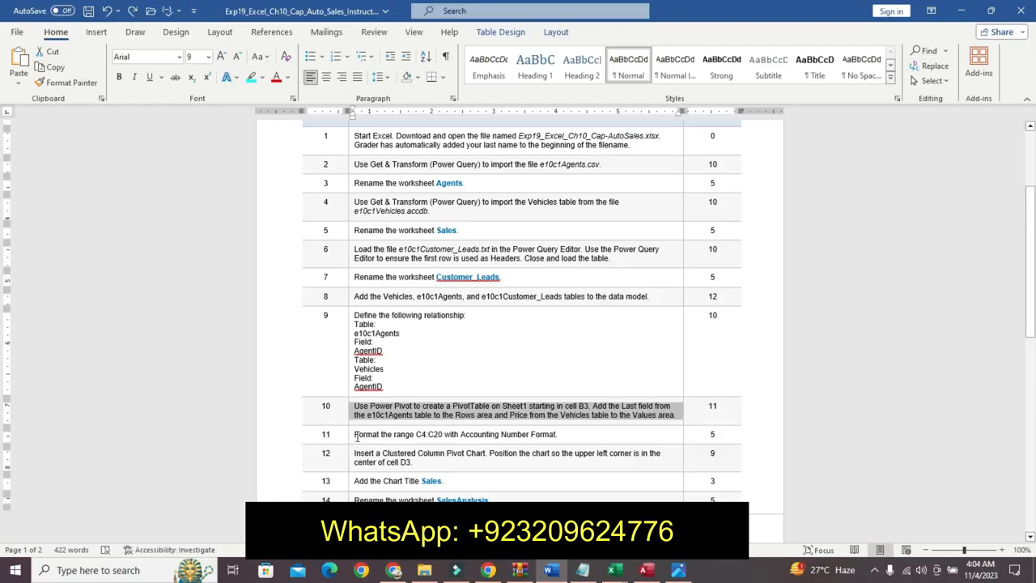
- Highlight the step 11 instruction in the table, setting it to bold 12-point text
{"action": "left_click_drag", "start_coordinate": [1033, 279], "coordinate": [1032, 318]}
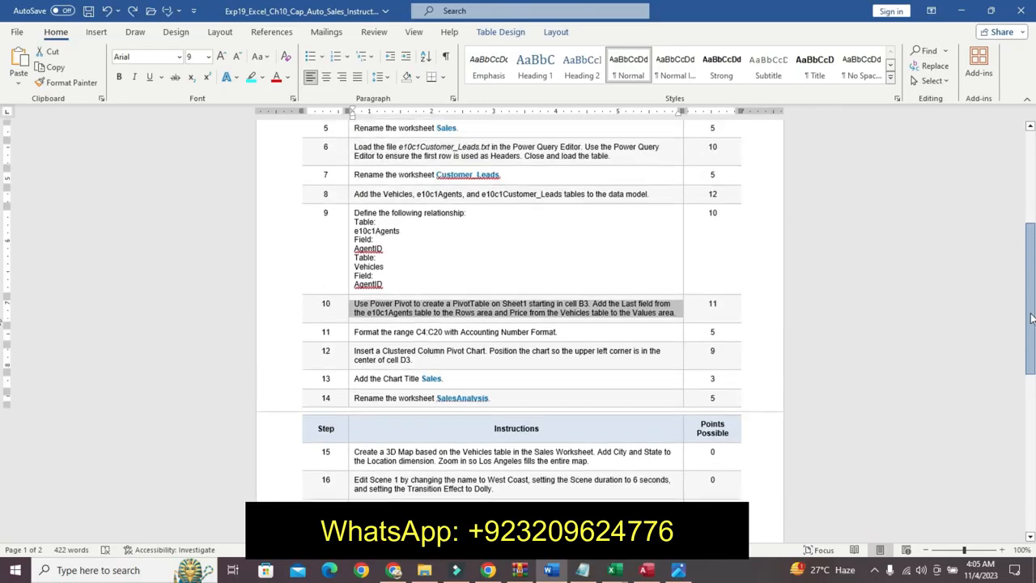
{"action": "left_click", "coordinate": [349, 333]}
{"action": "left_click", "coordinate": [423, 292]}
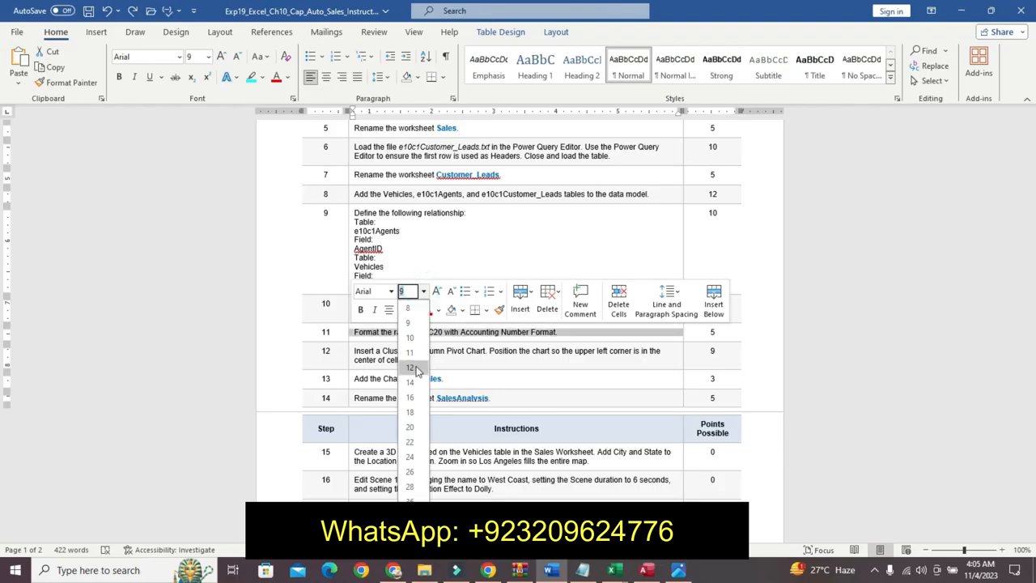
{"action": "left_click", "coordinate": [410, 368]}
{"action": "left_click", "coordinate": [360, 309]}
{"action": "left_click", "coordinate": [403, 310]}
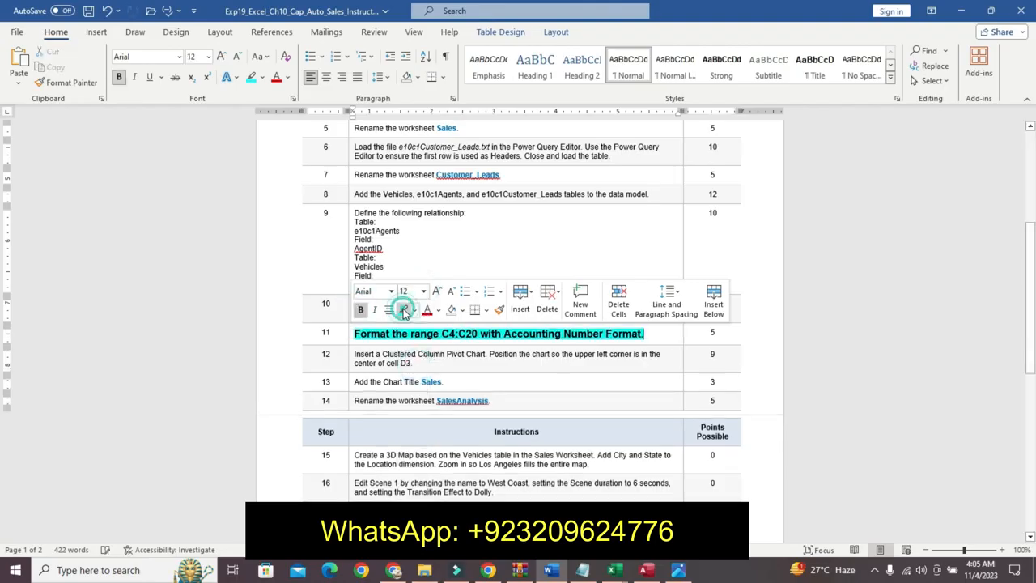
- Return to the workbook and format the range C4:C20 of the PivotTable with Accounting Number Format
{"action": "left_click", "coordinate": [615, 570]}
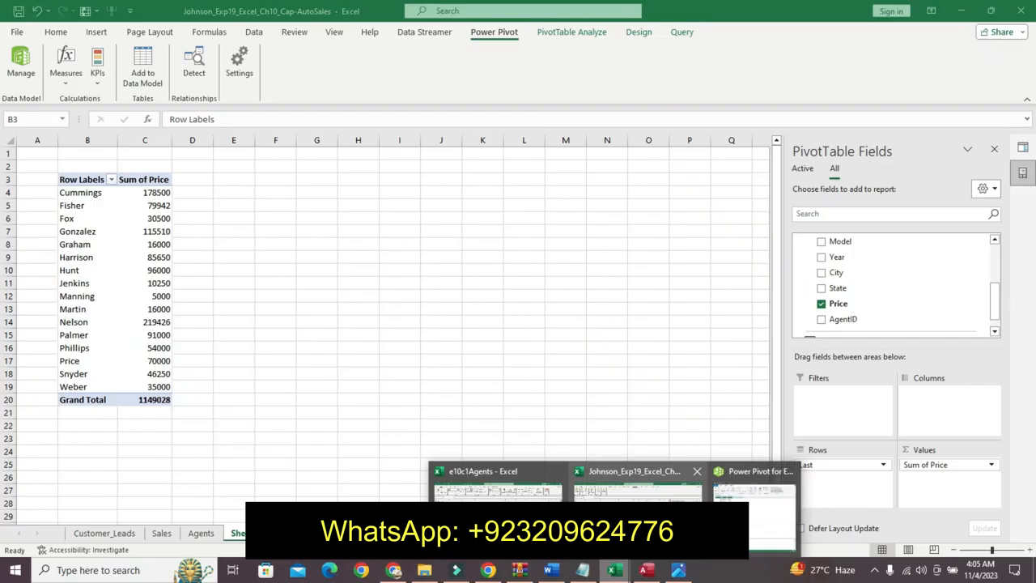
{"action": "left_click", "coordinate": [636, 486]}
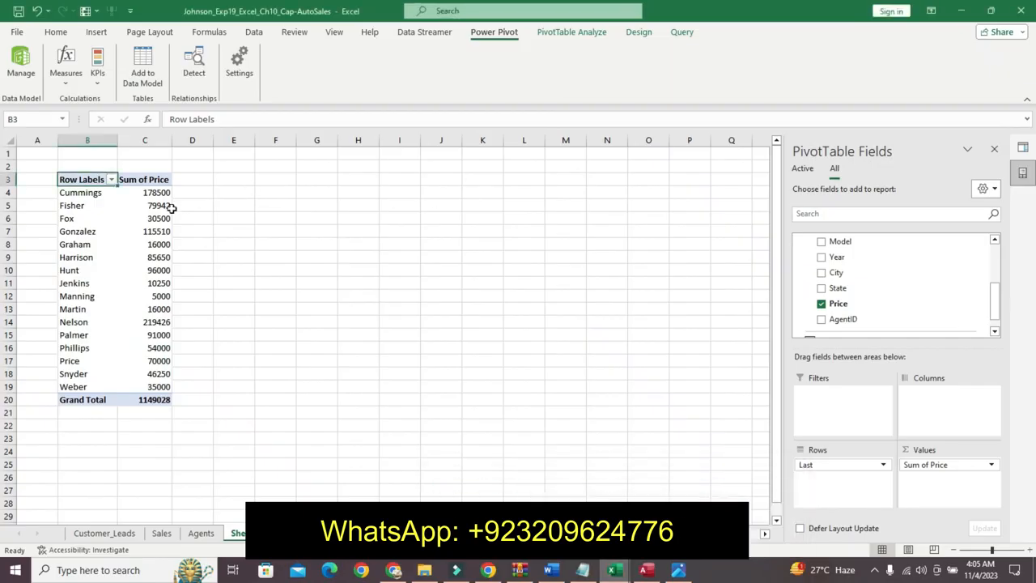
{"action": "left_click_drag", "start_coordinate": [155, 192], "coordinate": [155, 206]}
{"action": "left_click_drag", "start_coordinate": [162, 258], "coordinate": [158, 400]}
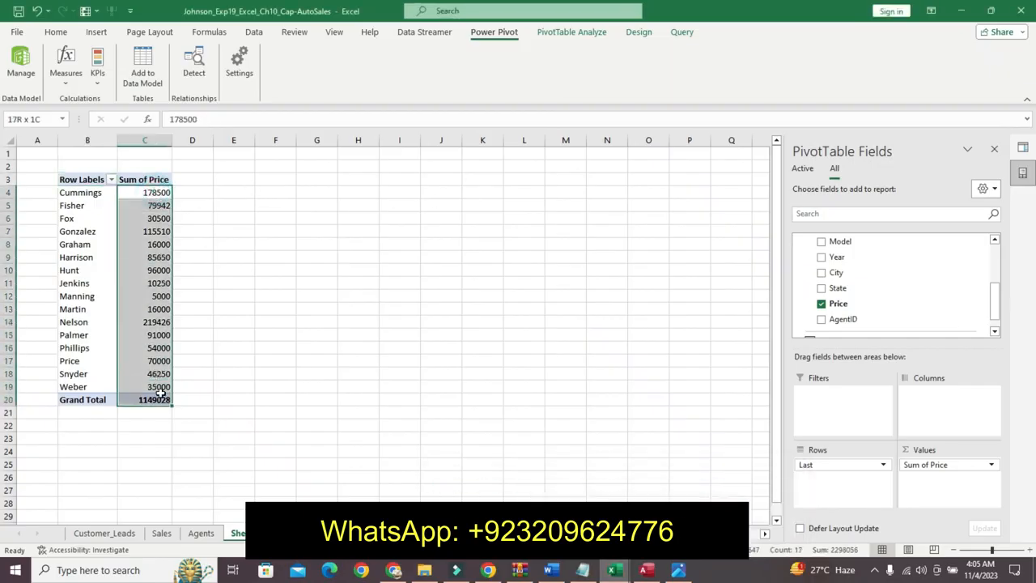
{"action": "left_click", "coordinate": [55, 32]}
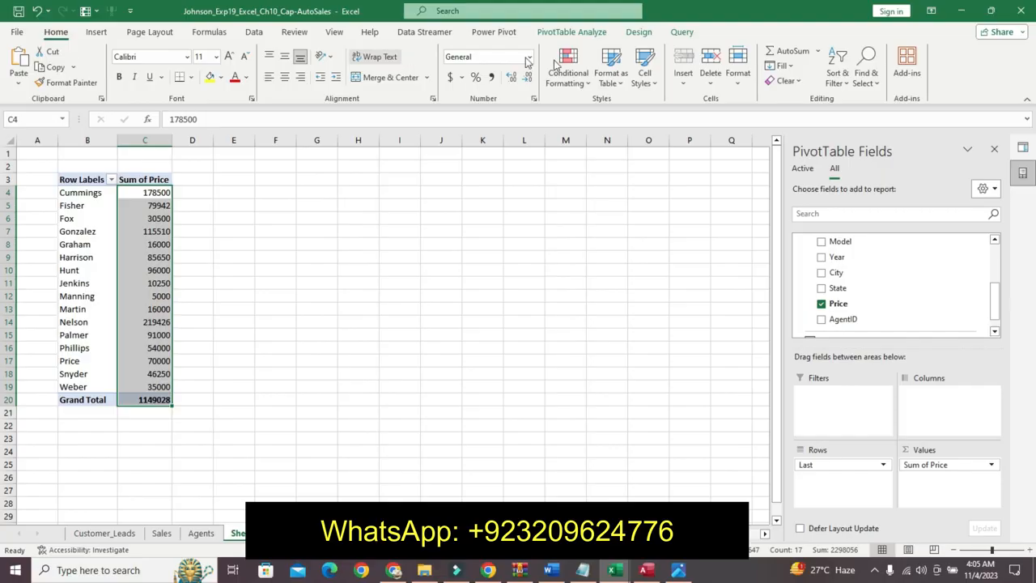
{"action": "left_click", "coordinate": [530, 57]}
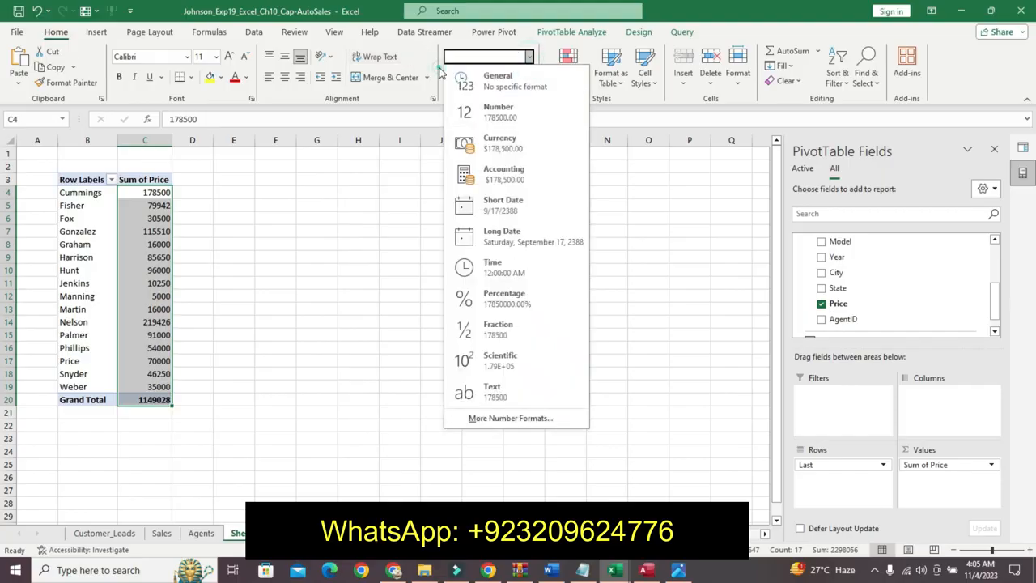
{"action": "left_click", "coordinate": [439, 72]}
{"action": "left_click", "coordinate": [450, 77]}
{"action": "left_click", "coordinate": [410, 256]}
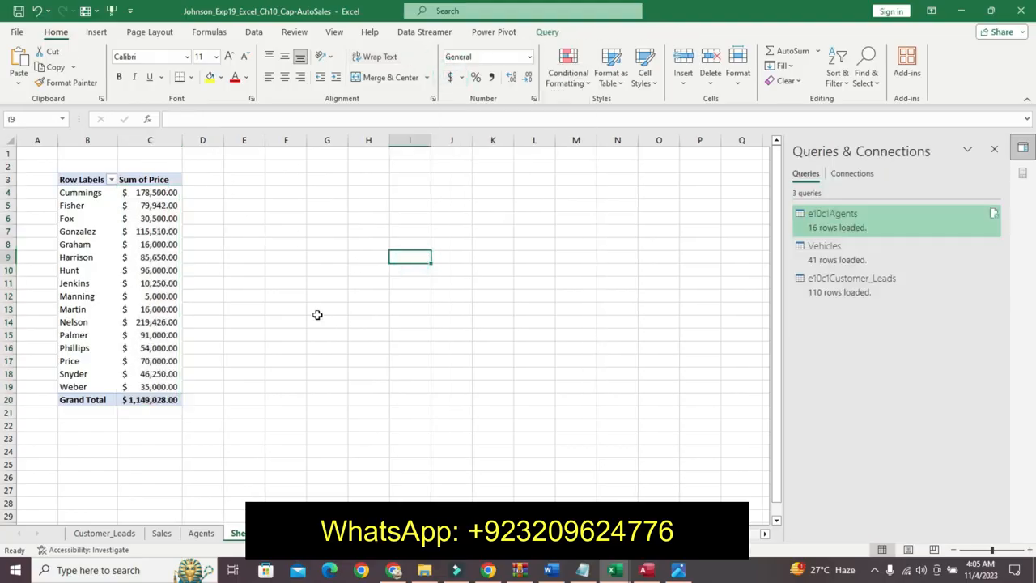
- Close the Queries & Connections pane
{"action": "left_click", "coordinate": [994, 149]}
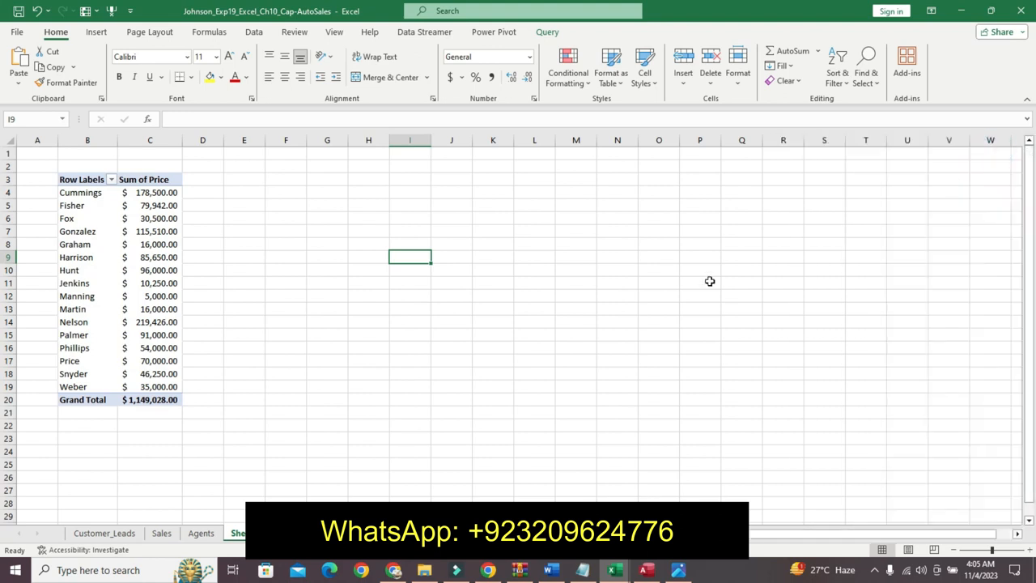
{"action": "left_click", "coordinate": [676, 256]}
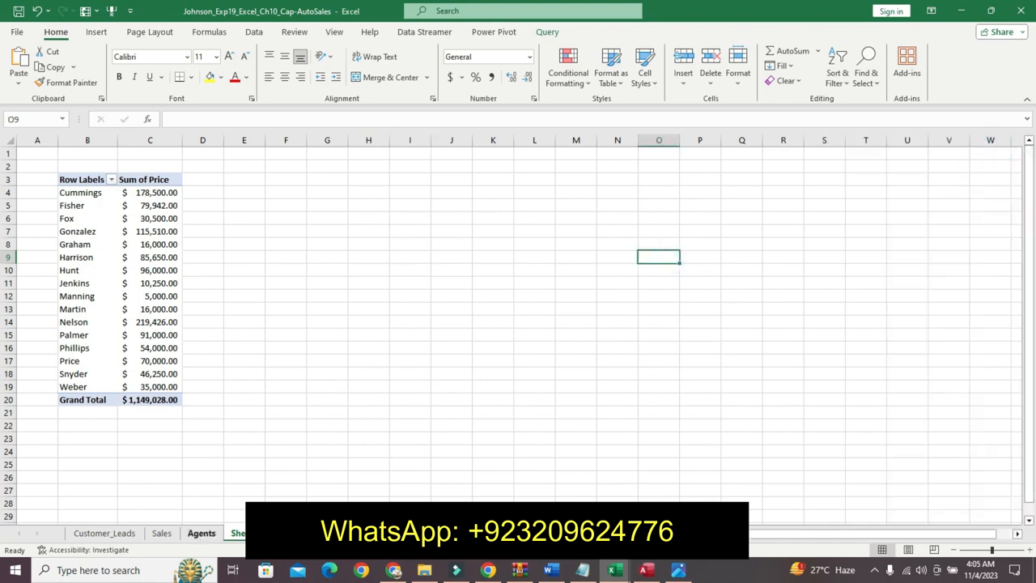
- Switch to the instructions document and undo the highlighting of step 11
{"action": "left_click", "coordinate": [553, 571]}
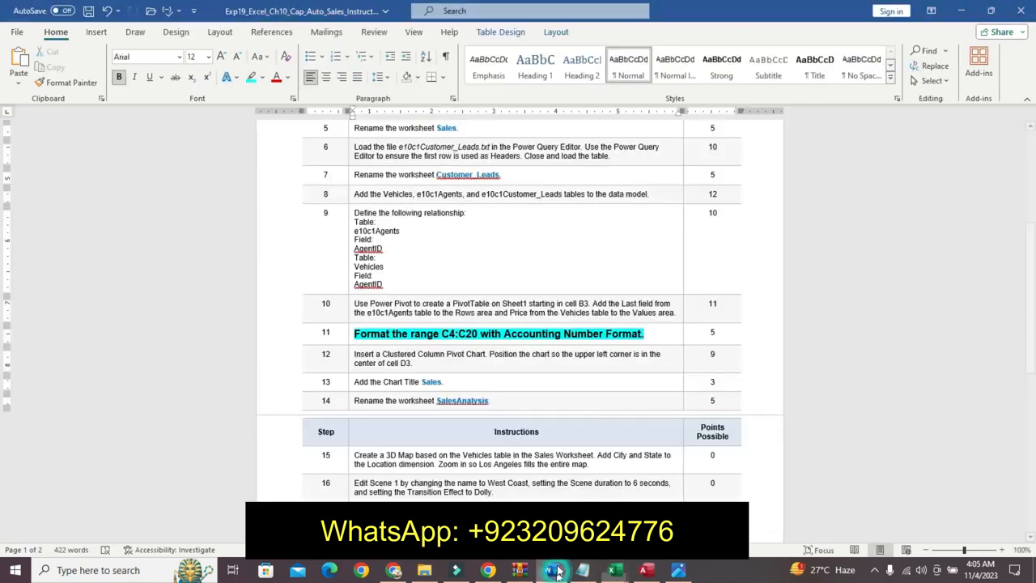
{"action": "key", "text": "ctrl+z"}
{"action": "key", "text": "ctrl+z"}
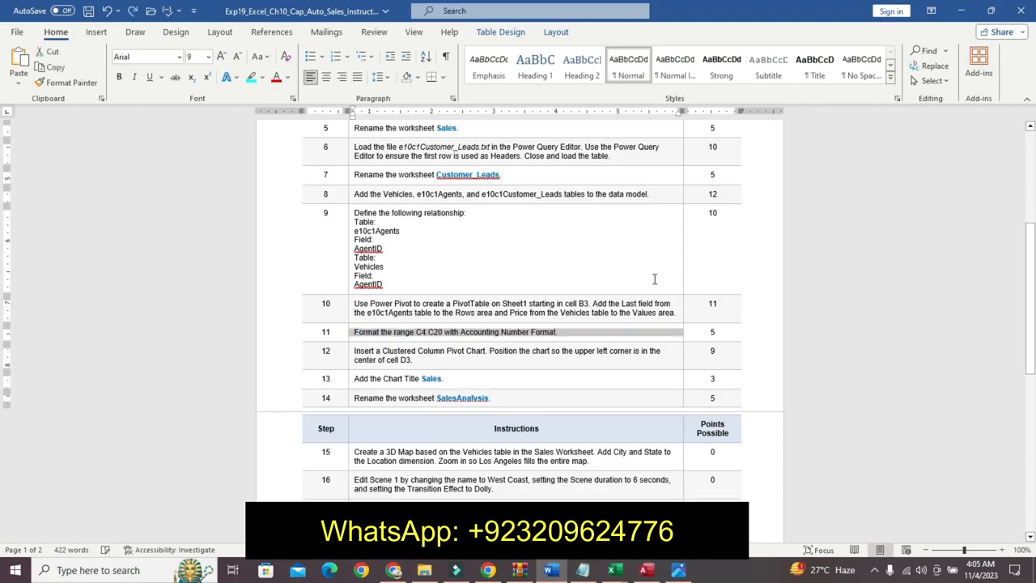
- Scroll to the top of the instructions document to review the project description
{"action": "left_click_drag", "start_coordinate": [1032, 303], "coordinate": [1006, 106]}
{"action": "left_click", "coordinate": [883, 269]}
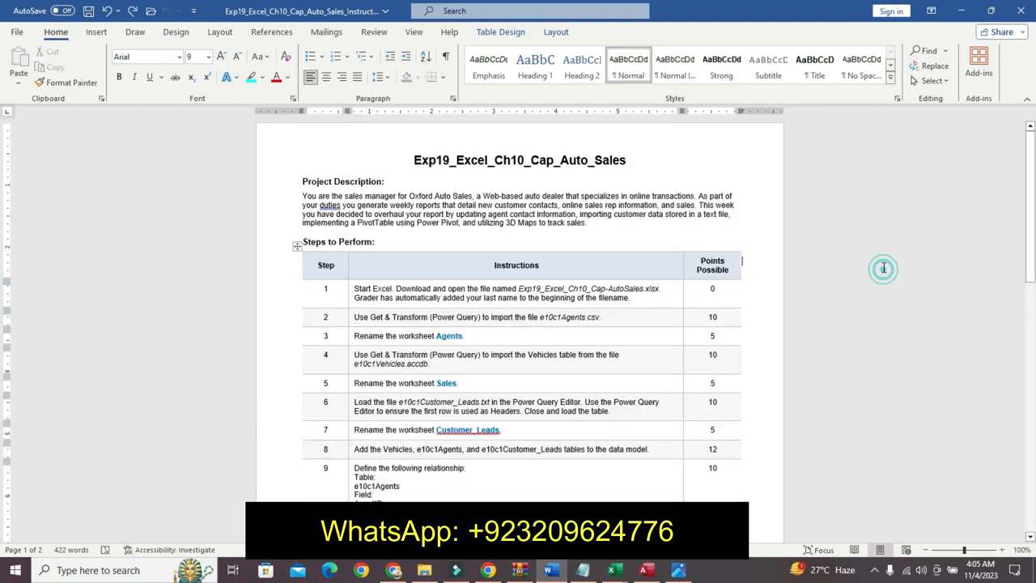
{"action": "left_click_drag", "start_coordinate": [1033, 233], "coordinate": [1021, 164]}
{"action": "left_click", "coordinate": [887, 395]}
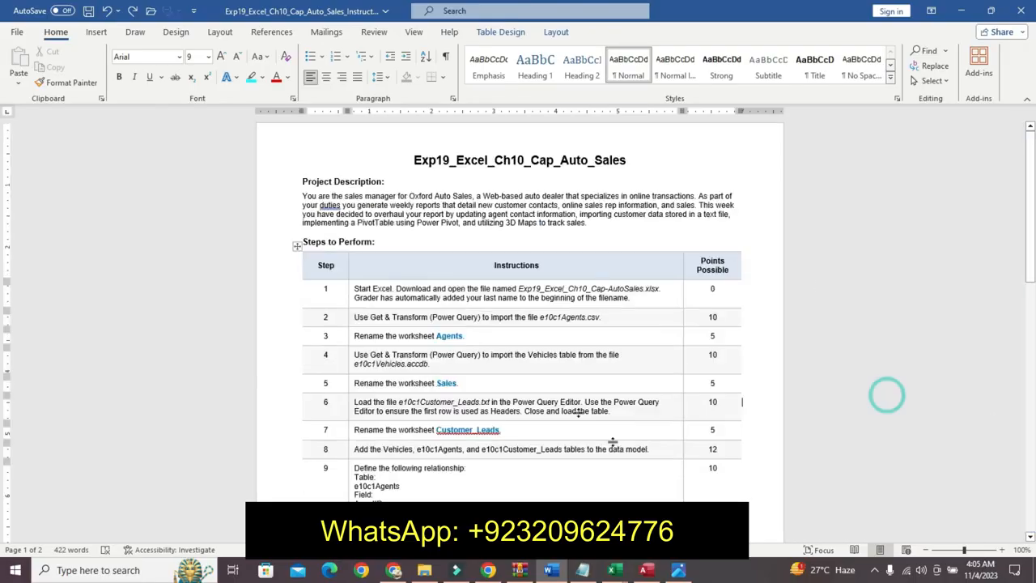
- Return to the workbook and look through the Agents, Sales and Customer_Leads worksheets
{"action": "left_click", "coordinate": [613, 569]}
{"action": "left_click", "coordinate": [638, 486]}
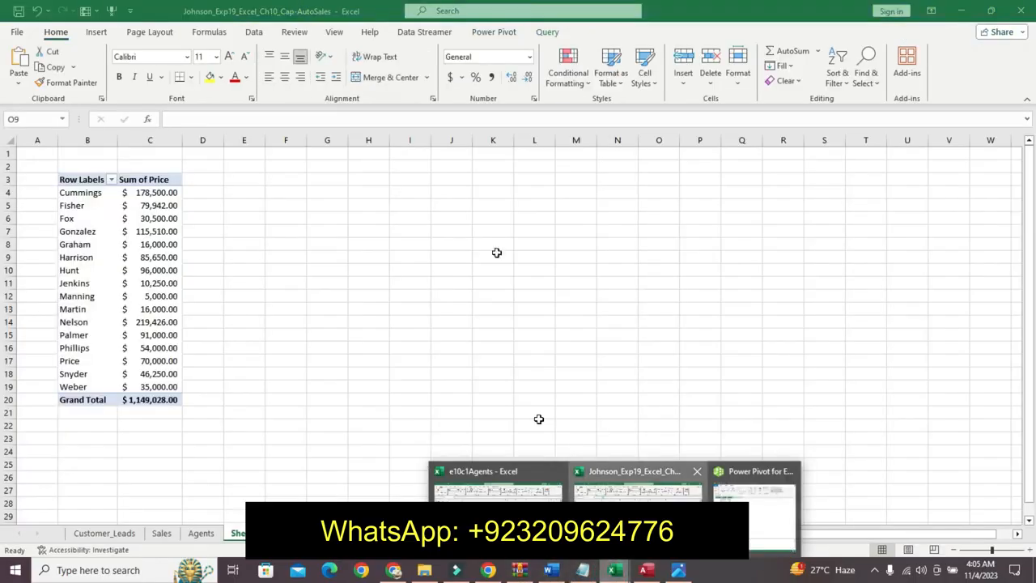
{"action": "left_click", "coordinate": [539, 421]}
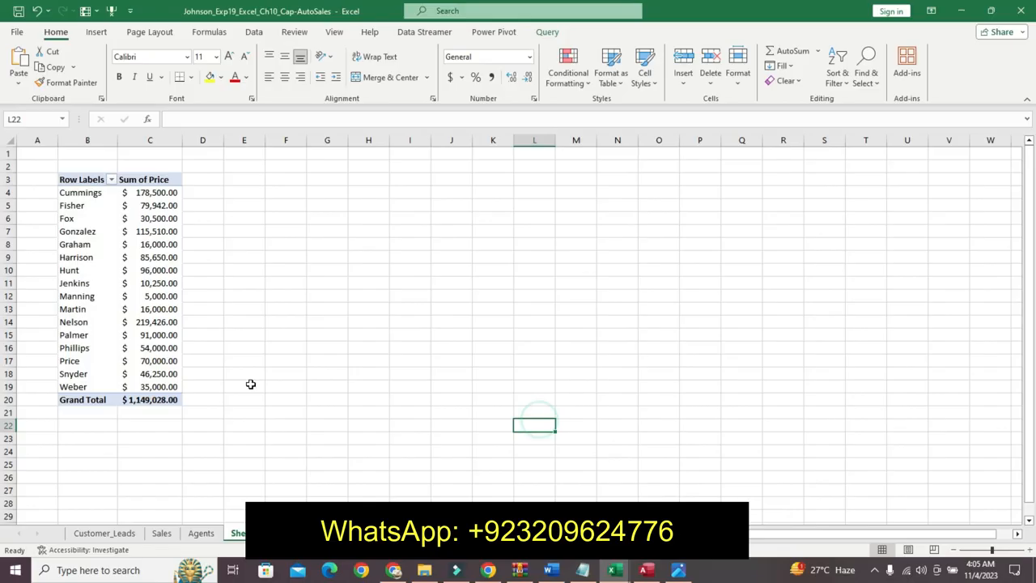
{"action": "left_click", "coordinate": [206, 535]}
{"action": "left_click", "coordinate": [165, 533]}
{"action": "left_click", "coordinate": [130, 533]}
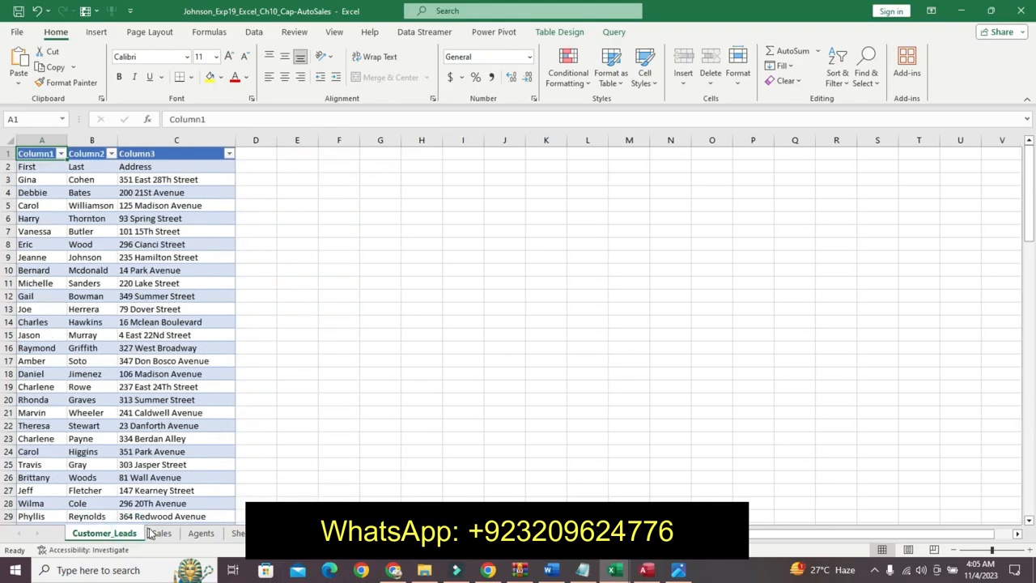
{"action": "left_click", "coordinate": [159, 533]}
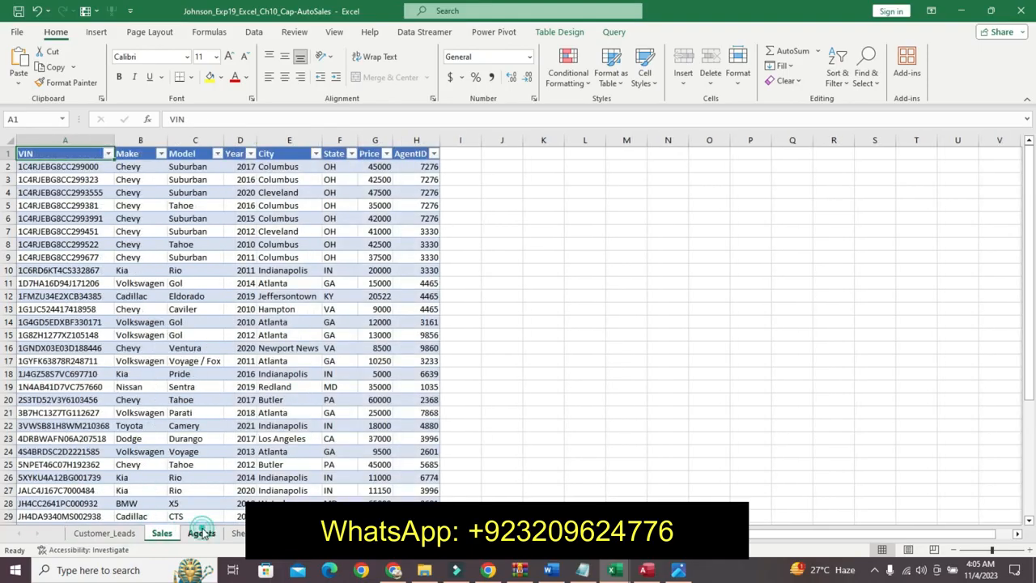